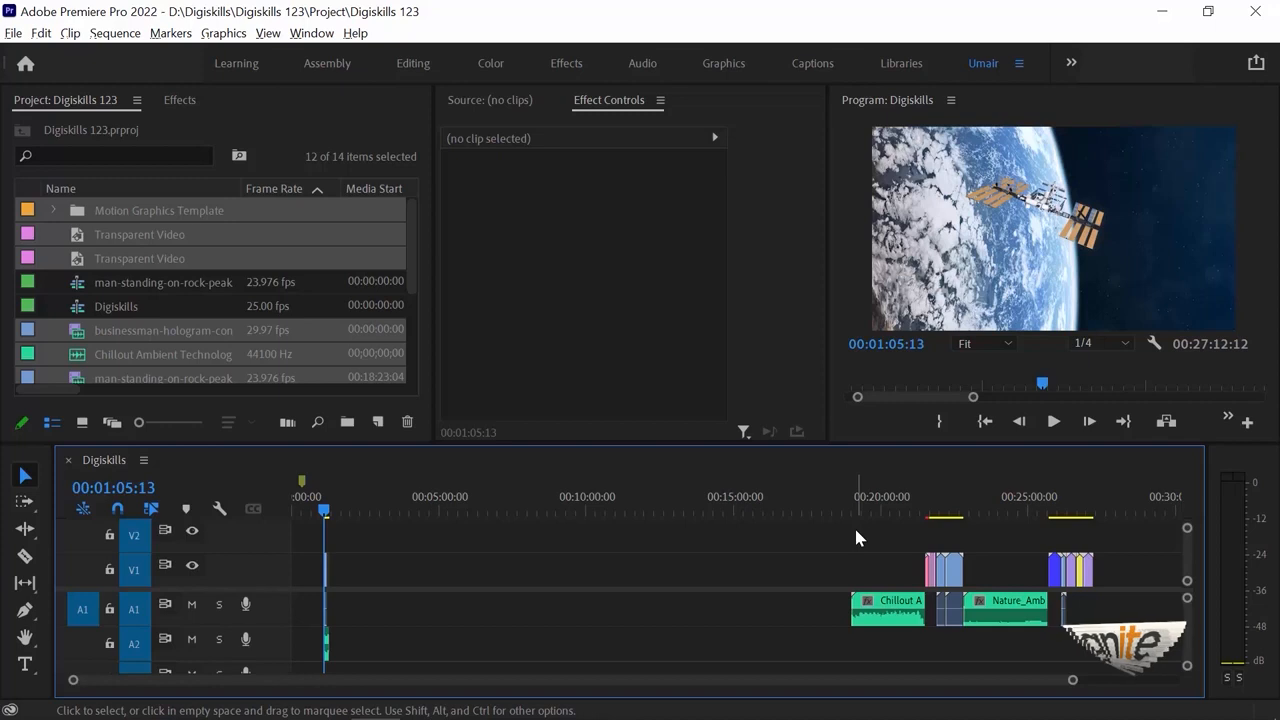
Mark the first clip group with an In point at 00:01:05:13 and an Out point at 00:01:17:18.
{"action": "key", "text": "equal"}
{"action": "key", "text": "equal"}
{"action": "key", "text": "equal"}
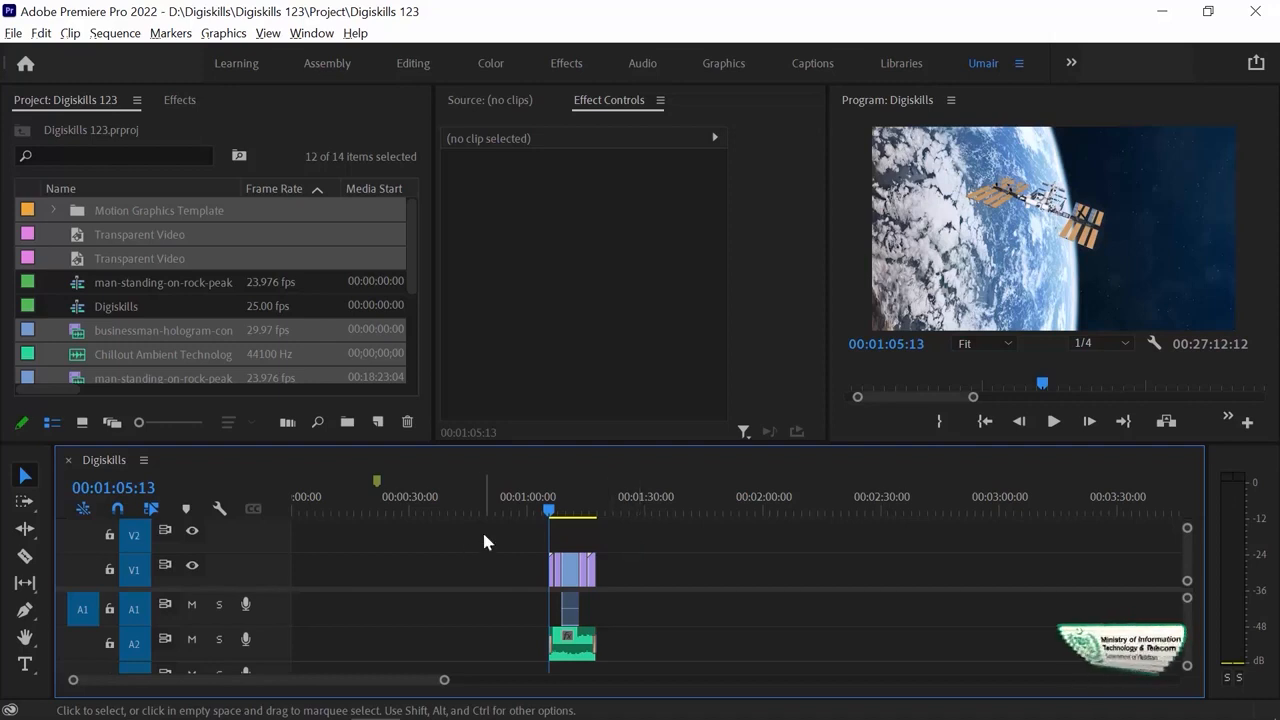
{"action": "key", "text": "i"}
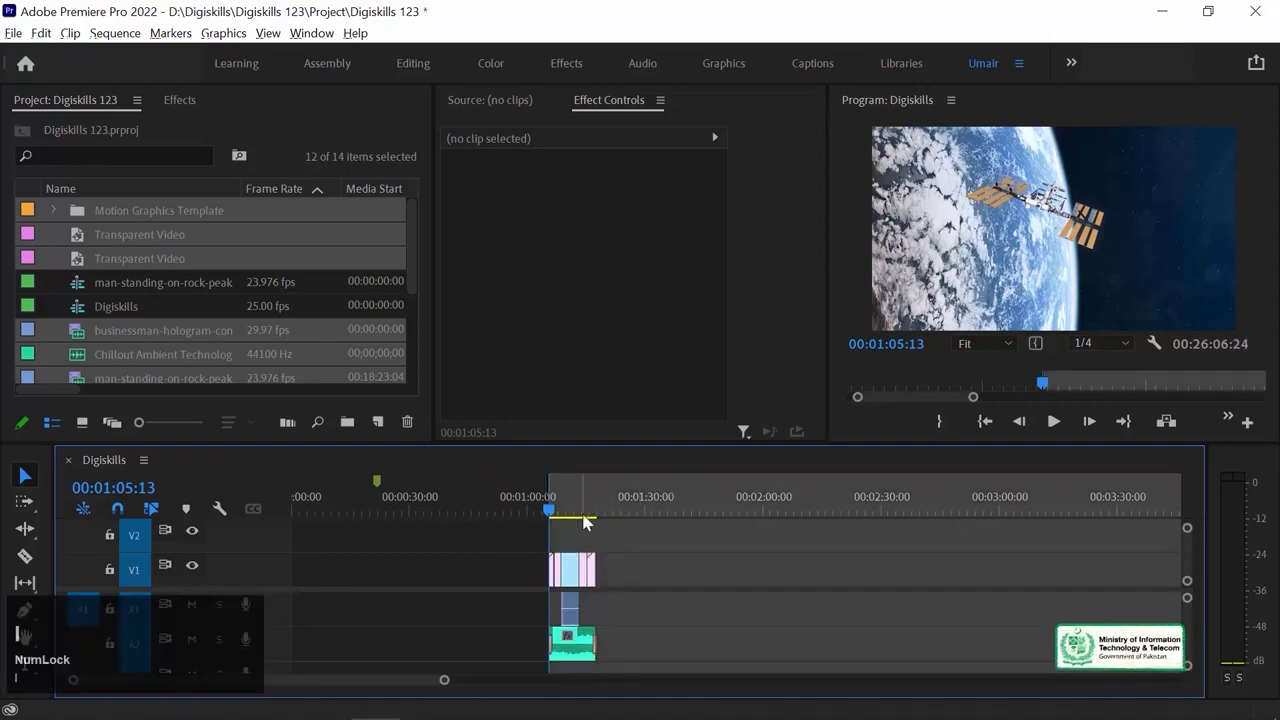
{"action": "left_click", "coordinate": [607, 499]}
{"action": "key", "text": "Up"}
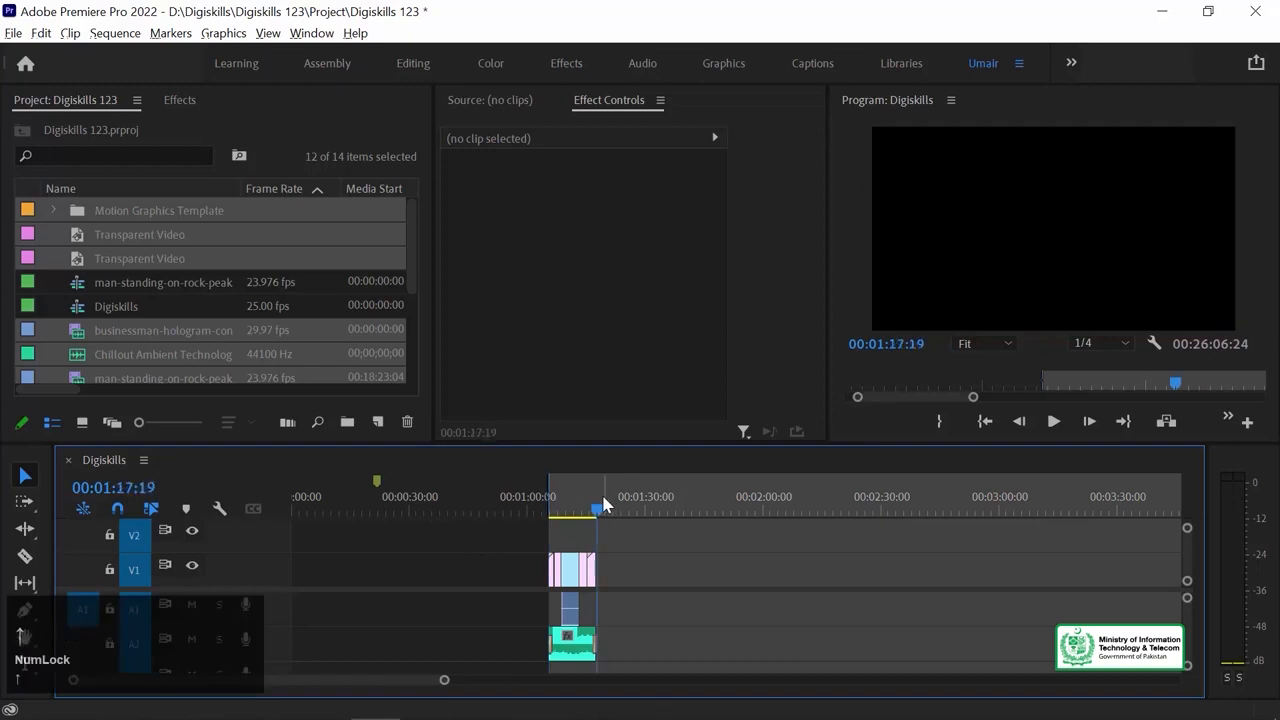
{"action": "key", "text": "Left"}
{"action": "key", "text": "o"}
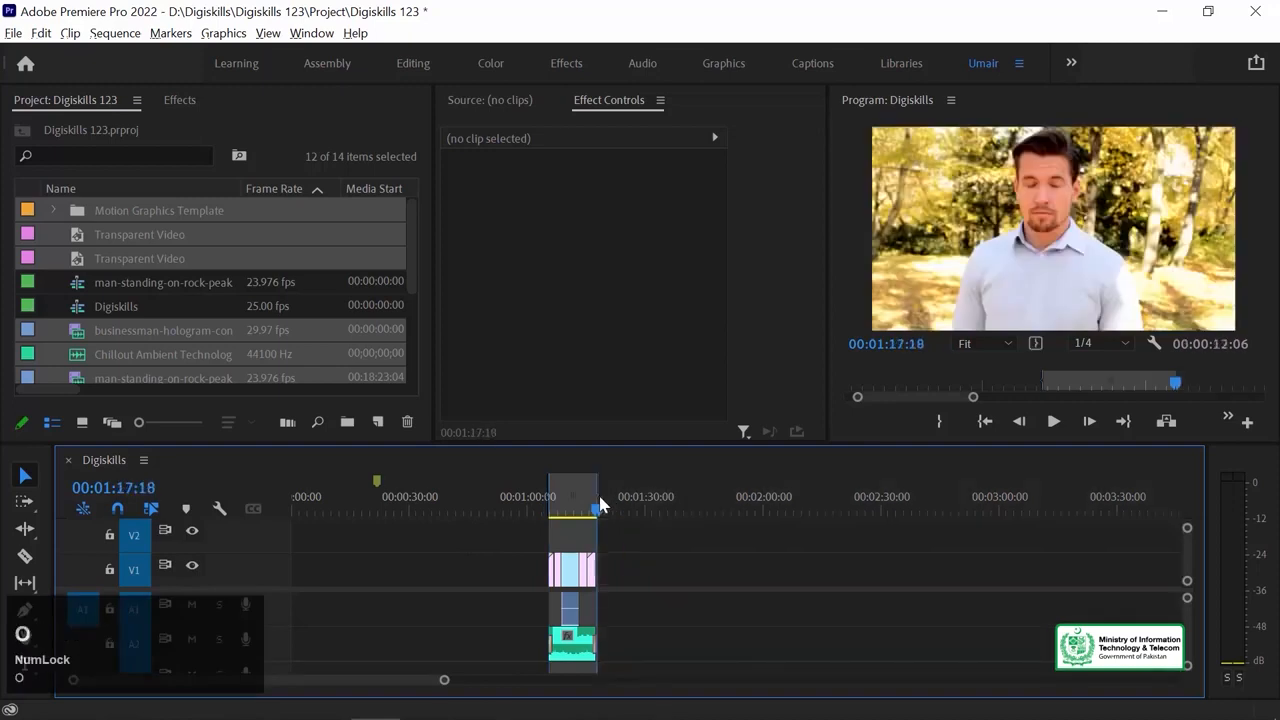
Look over the clip groups near the sequence's end, edit point by edit point, and return to the In point.
{"action": "key", "text": "minus"}
{"action": "key", "text": "minus"}
{"action": "key", "text": "minus"}
{"action": "key", "text": "minus"}
{"action": "key", "text": "minus"}
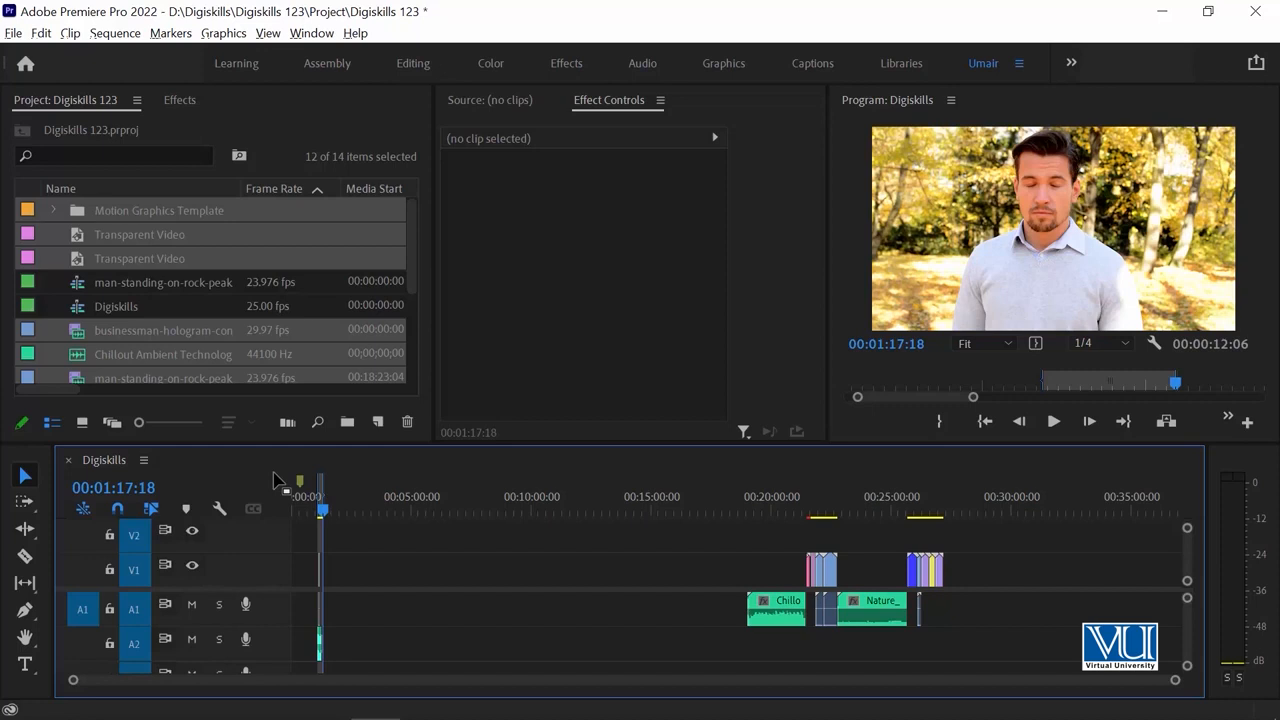
{"action": "key", "text": "End"}
{"action": "key", "text": "Up"}
{"action": "key", "text": "Up"}
{"action": "key", "text": "="}
{"action": "key", "text": "="}
{"action": "key", "text": "="}
{"action": "key", "text": "="}
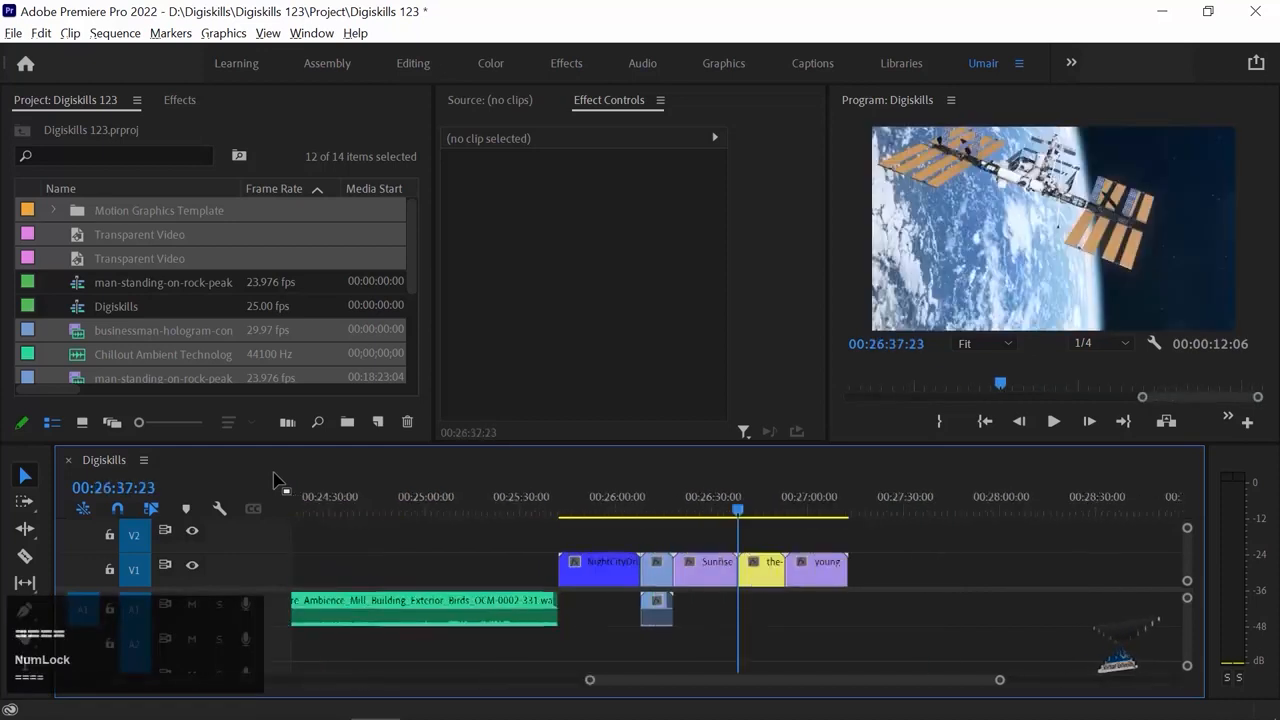
{"action": "key", "text": "Up"}
{"action": "key", "text": "Up"}
{"action": "key", "text": "Up"}
{"action": "key", "text": "Up"}
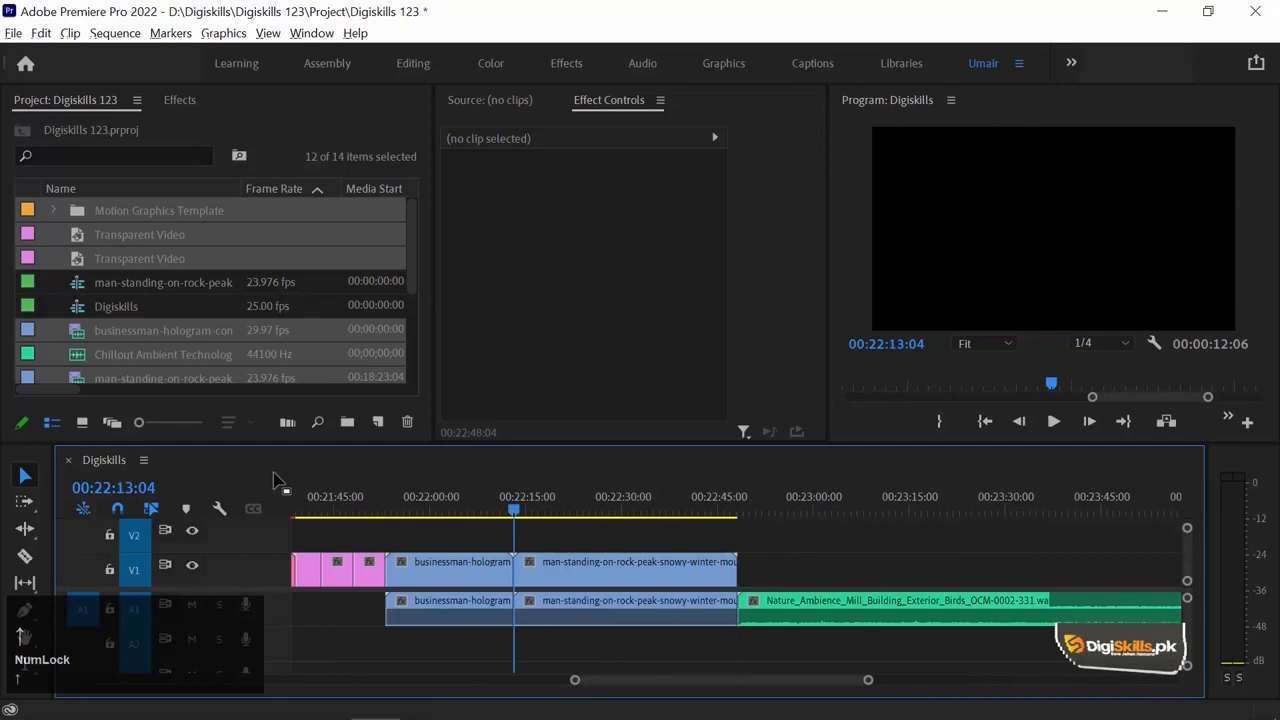
{"action": "key", "text": "Up"}
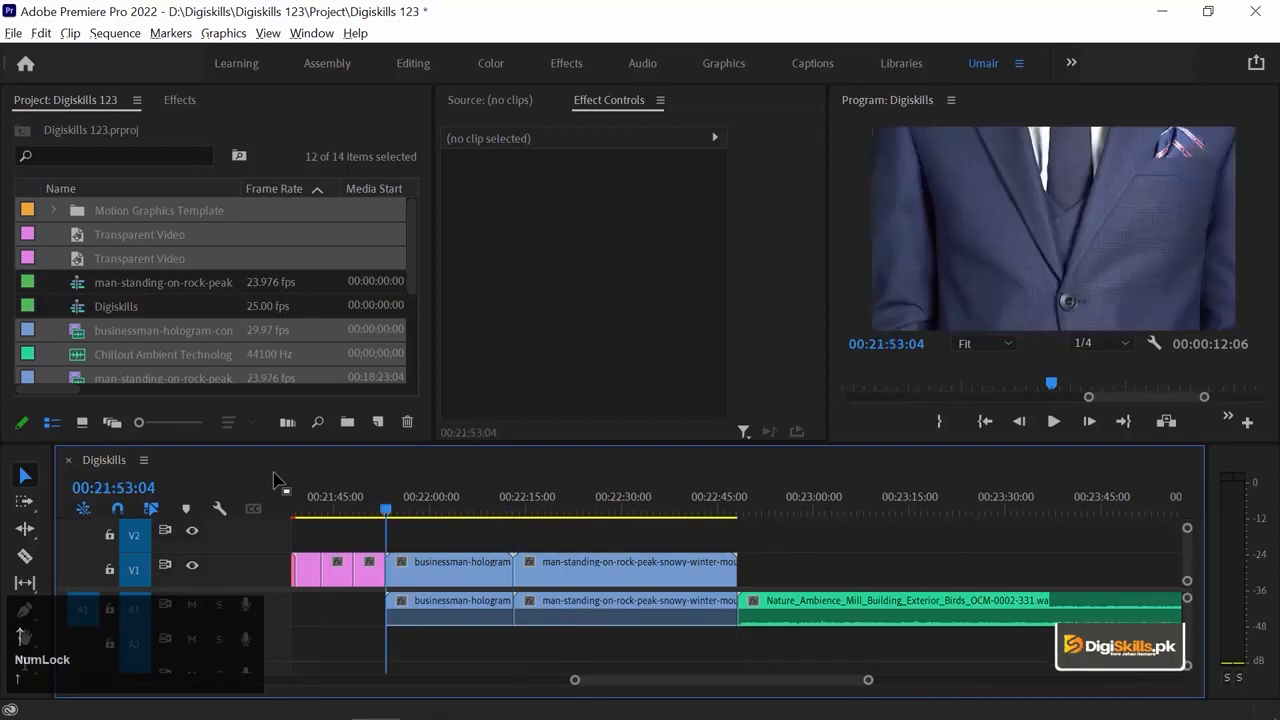
{"action": "key", "text": "shift+i"}
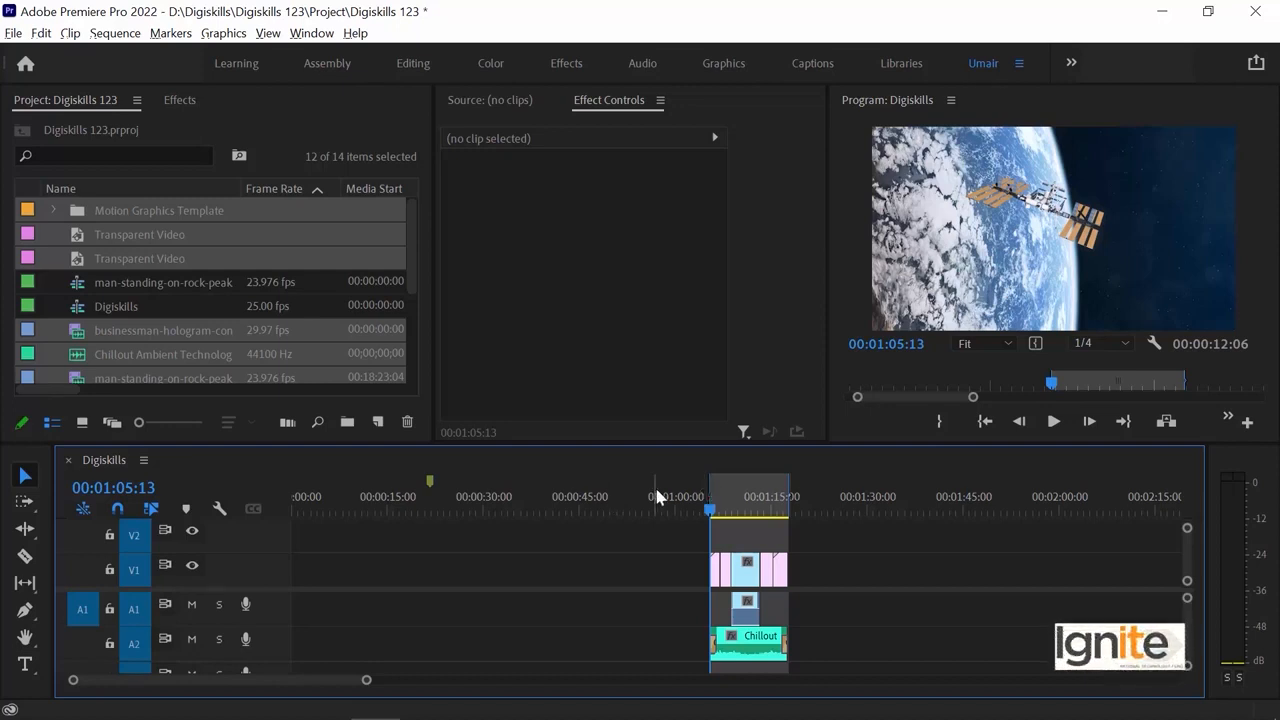
Clear the In and Out points, select all clips of the first group, mark the selection as the In/Out range, and deselect the clips.
{"action": "right_click", "coordinate": [757, 505]}
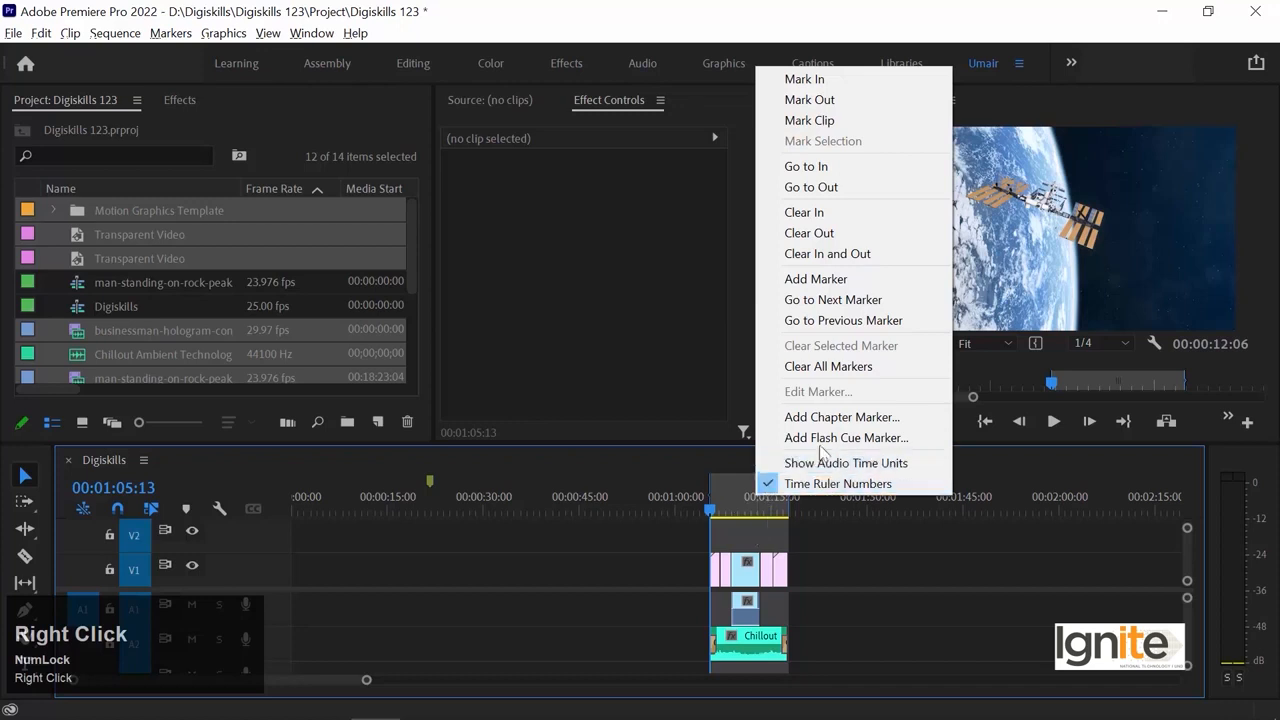
{"action": "left_click", "coordinate": [860, 256]}
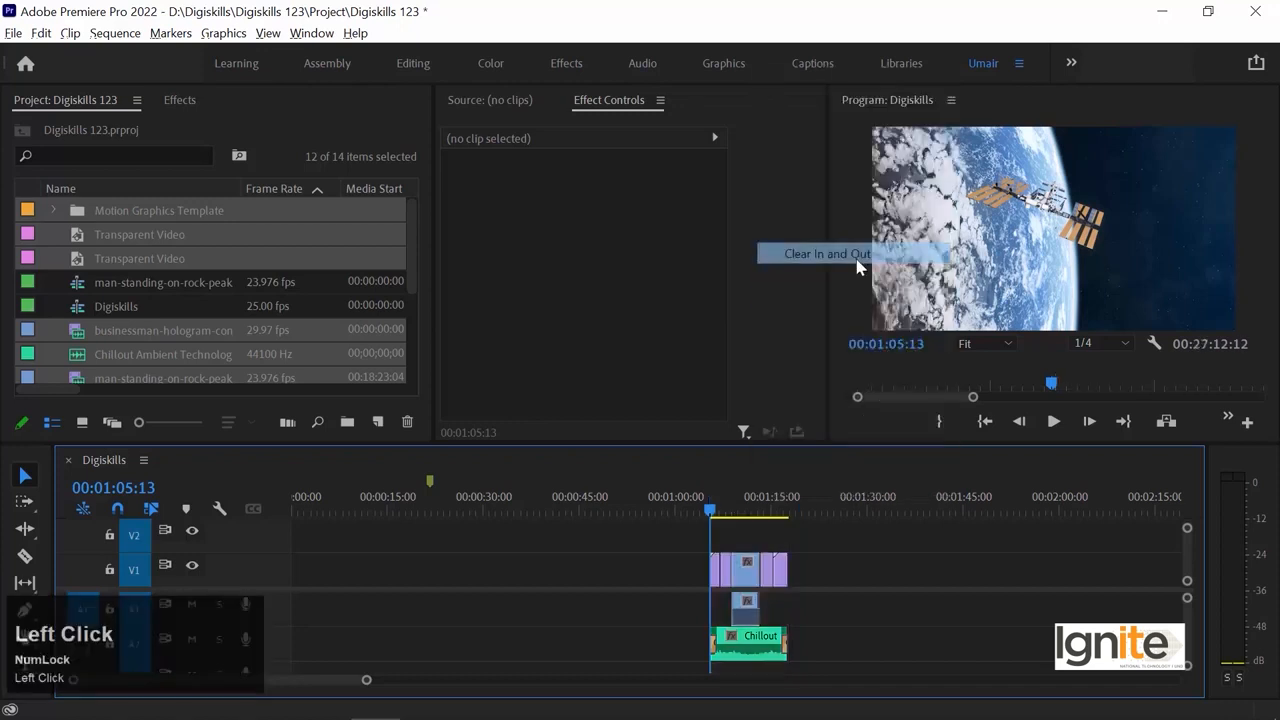
{"action": "left_click_drag", "start_coordinate": [828, 537], "coordinate": [637, 646]}
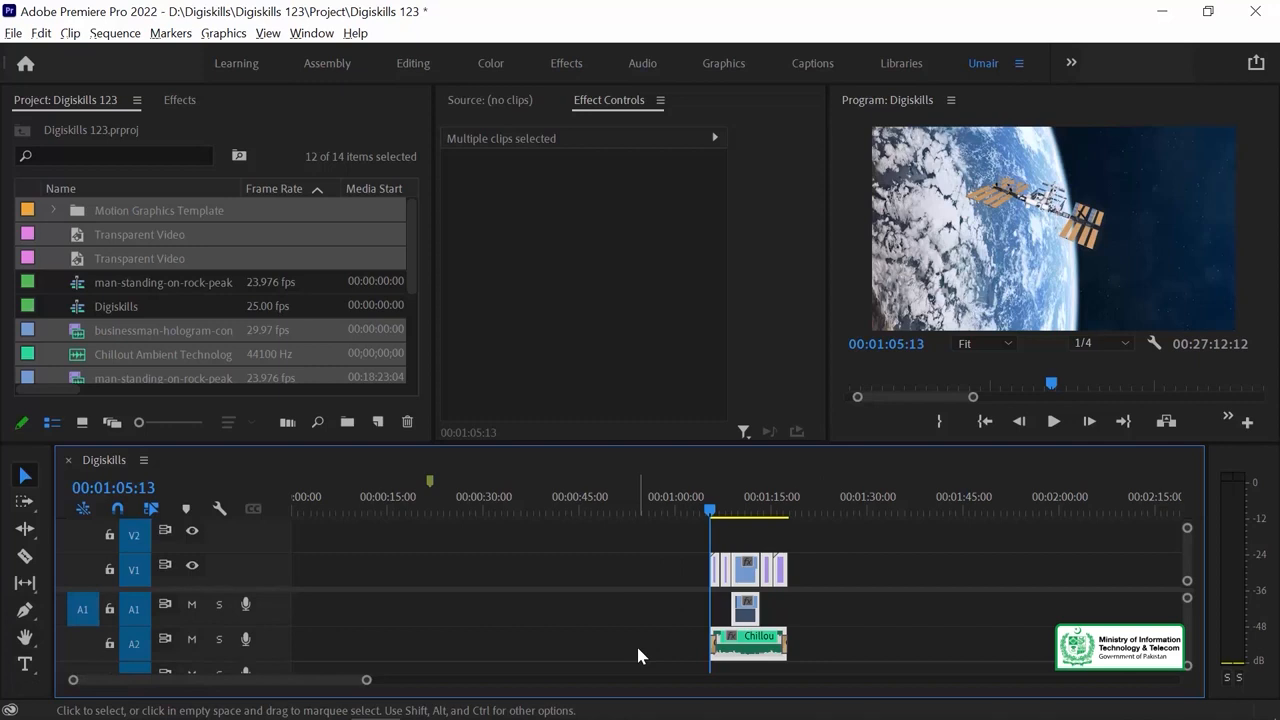
{"action": "key", "text": "slash"}
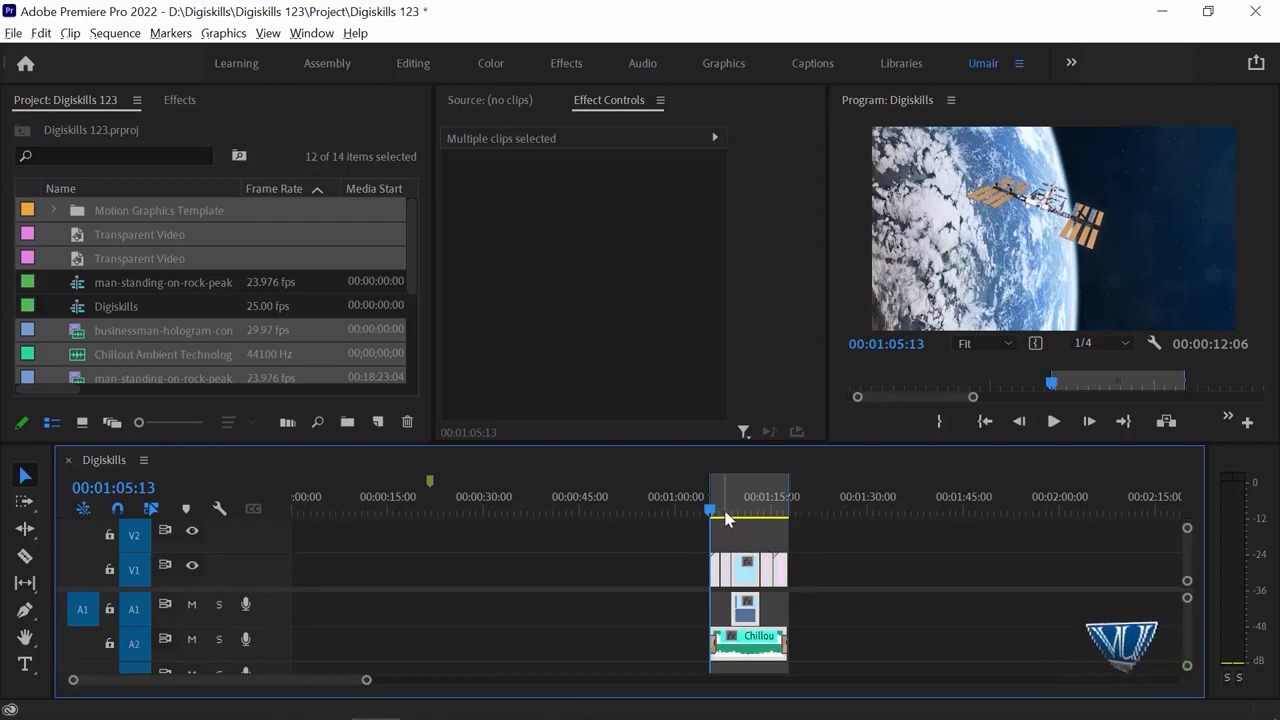
{"action": "left_click", "coordinate": [840, 565]}
{"action": "left_click_drag", "start_coordinate": [629, 542], "coordinate": [819, 605]}
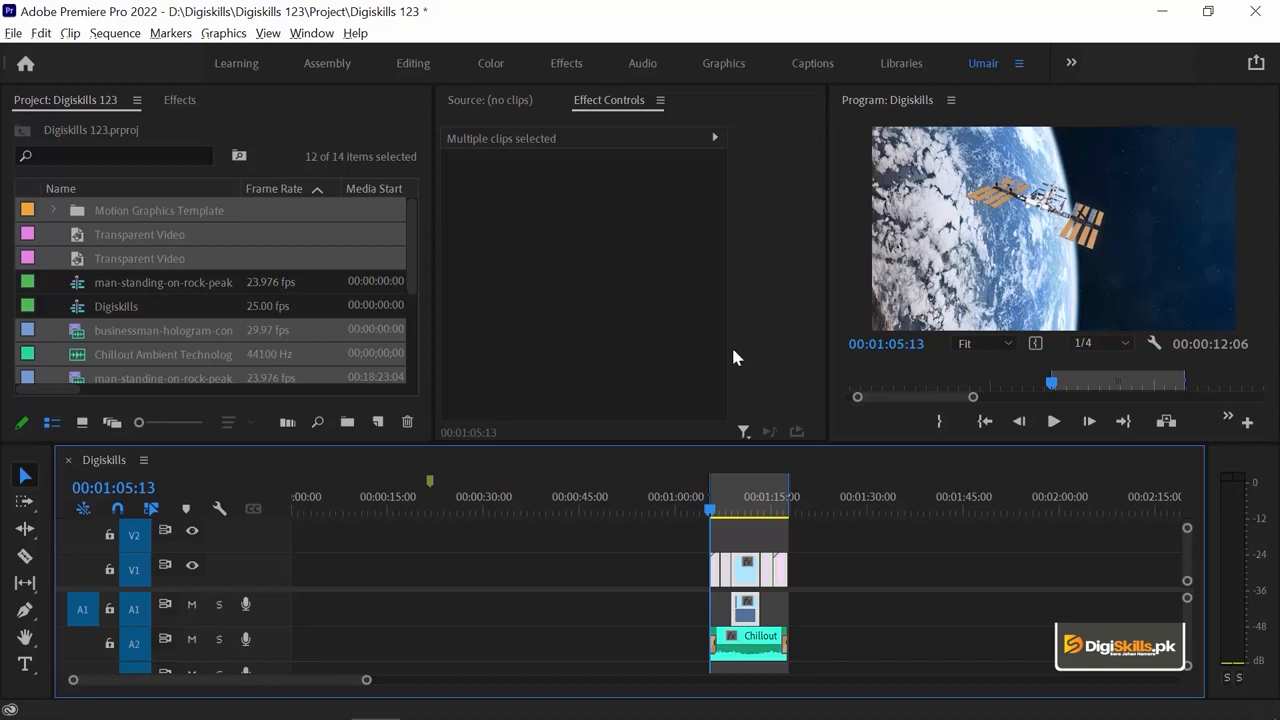
{"action": "left_click", "coordinate": [743, 522]}
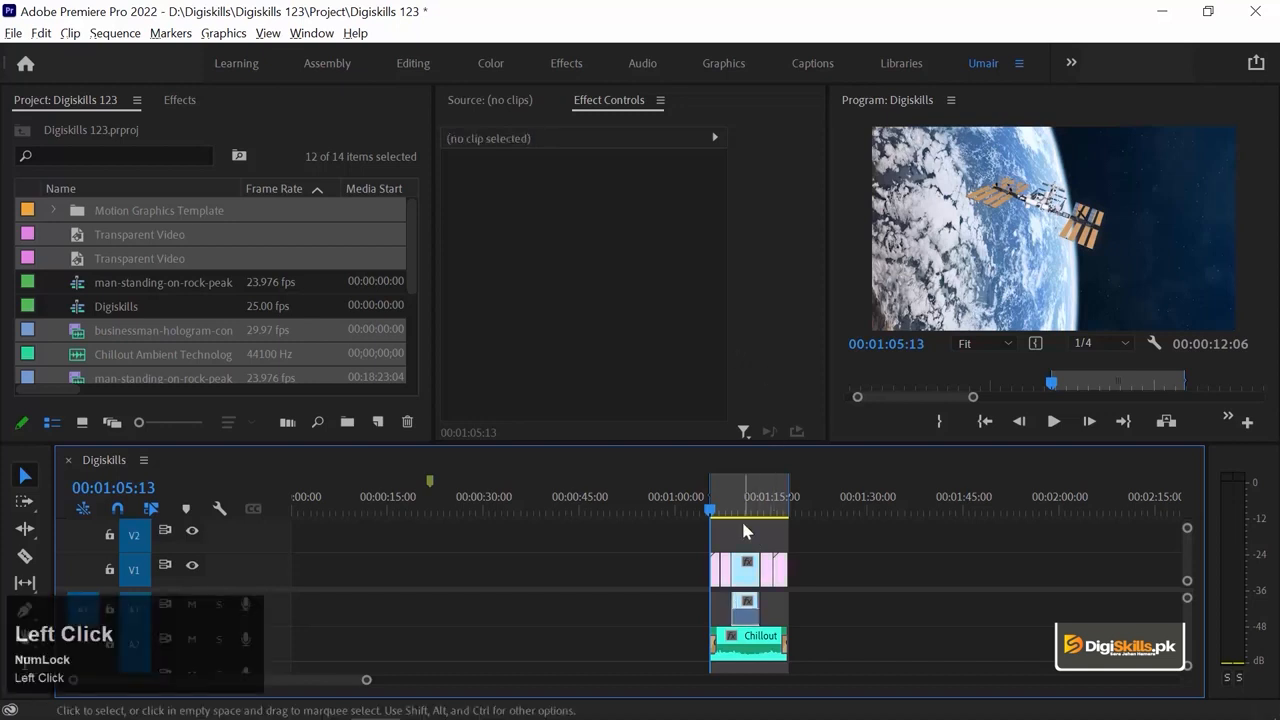
Set the duration of the space station clip at 00:01:05:13 to 00:00:01:01 through Speed/Duration.
{"action": "key", "text": "equal"}
{"action": "key", "text": "equal"}
{"action": "key", "text": "equal"}
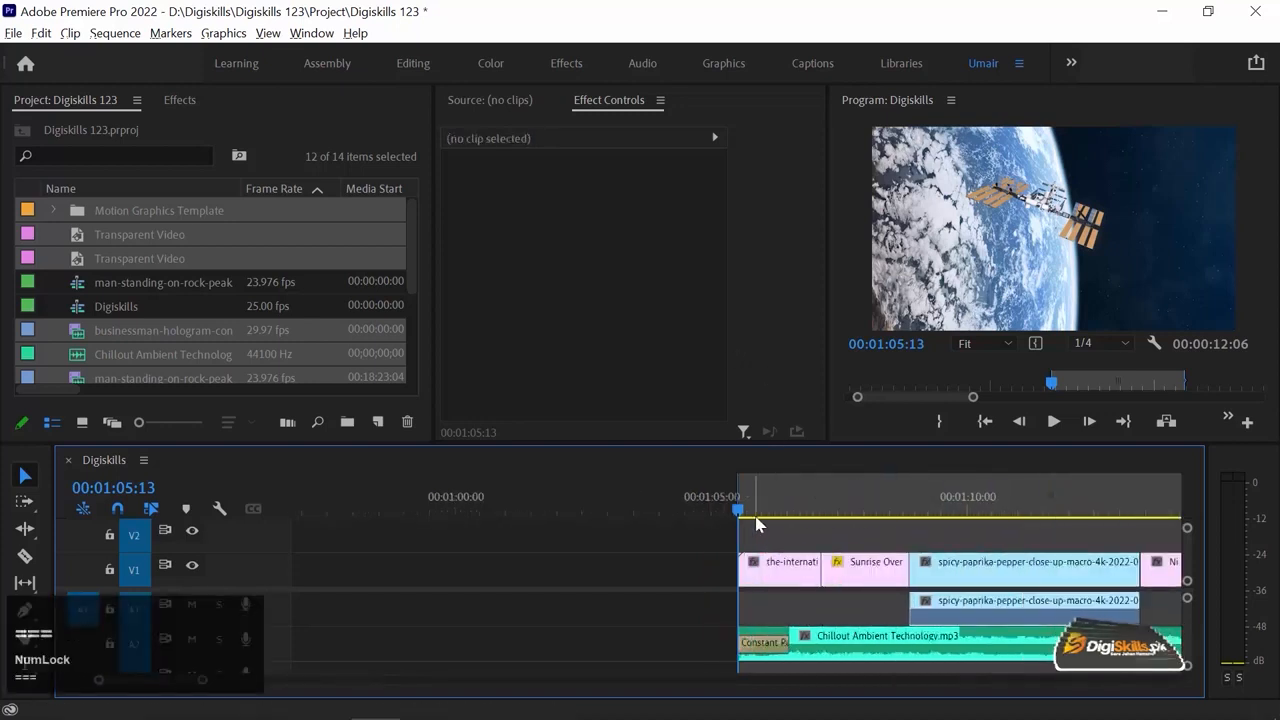
{"action": "right_click", "coordinate": [787, 568]}
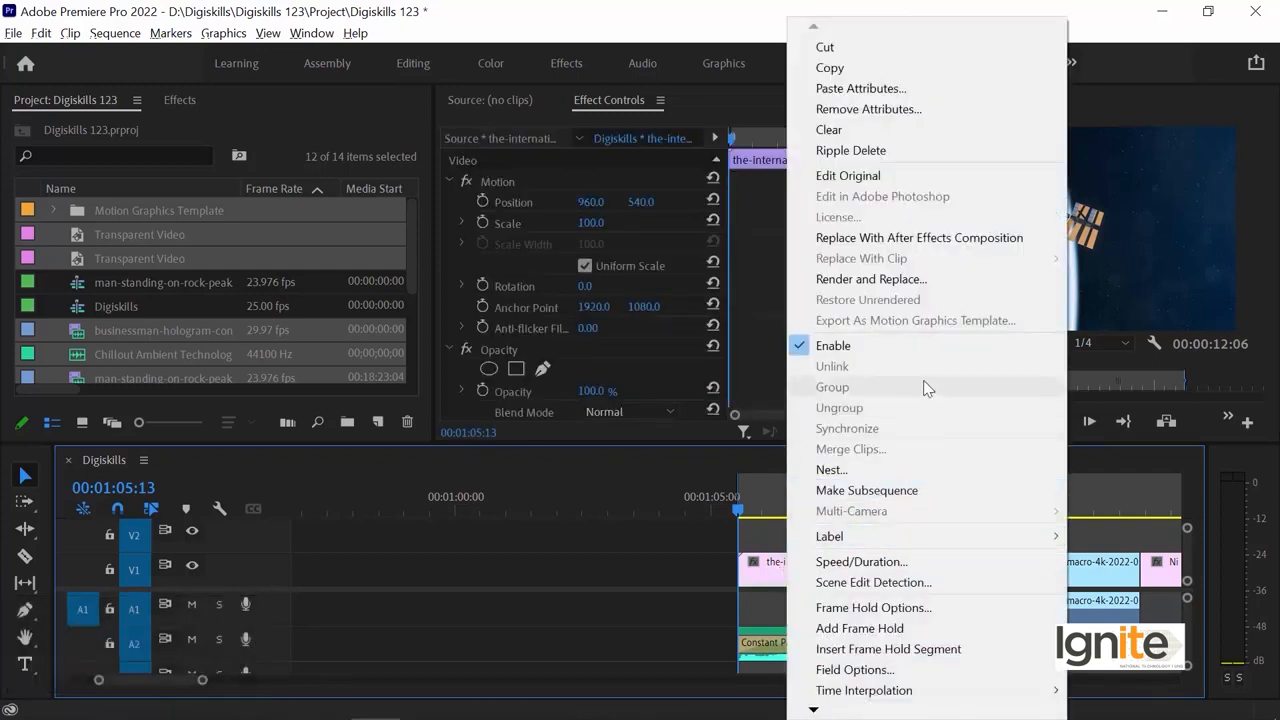
{"action": "left_click", "coordinate": [920, 566]}
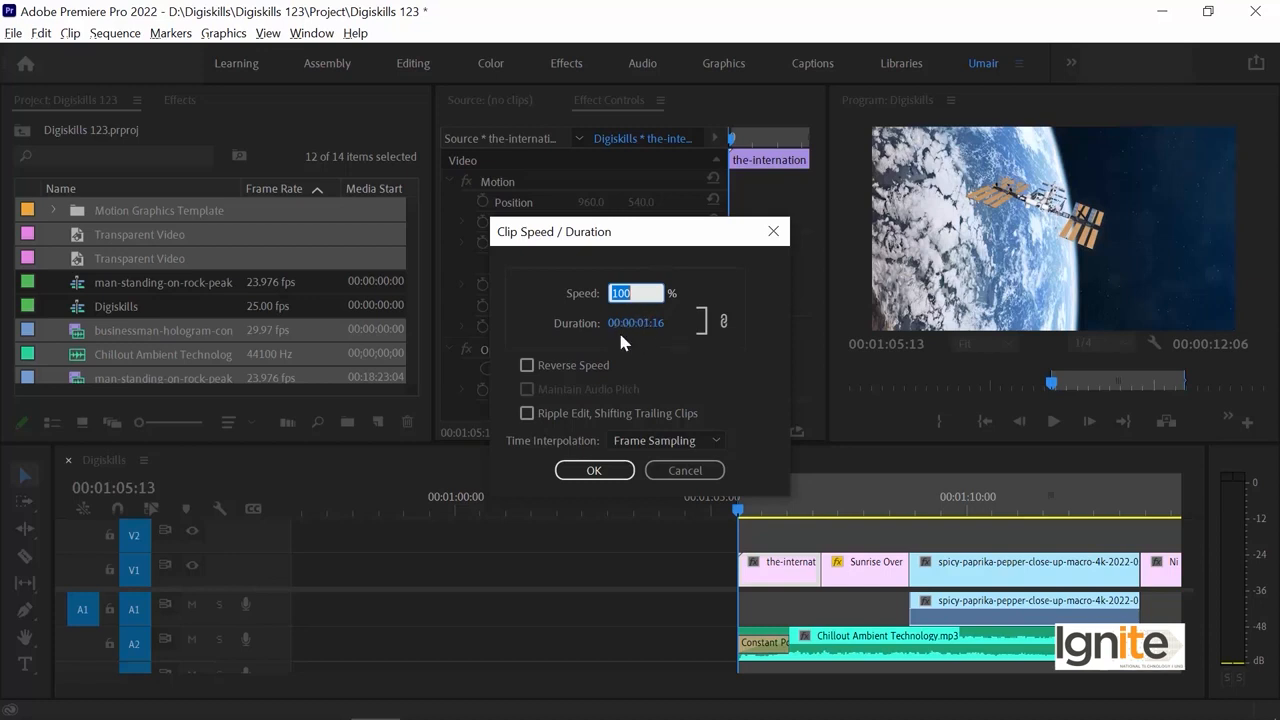
{"action": "left_click", "coordinate": [621, 292]}
{"action": "left_click_drag", "start_coordinate": [621, 292], "coordinate": [654, 294]}
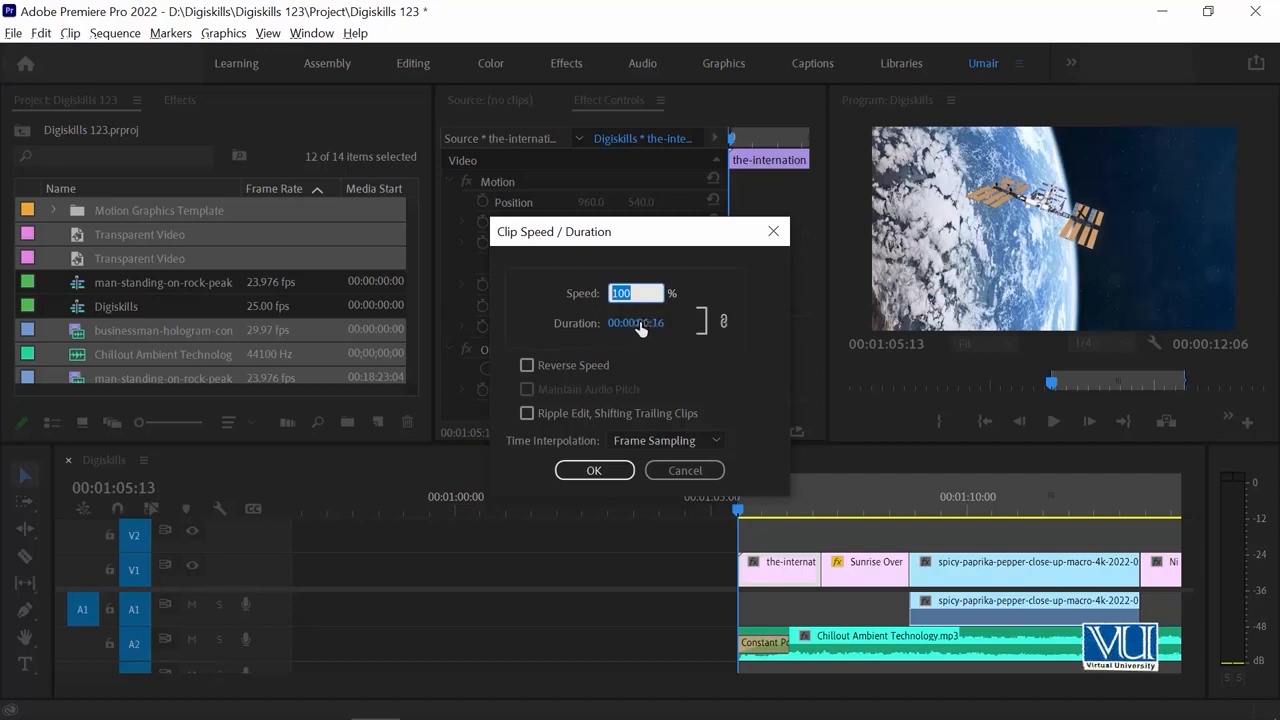
{"action": "left_click", "coordinate": [640, 325]}
{"action": "left_click", "coordinate": [657, 323]}
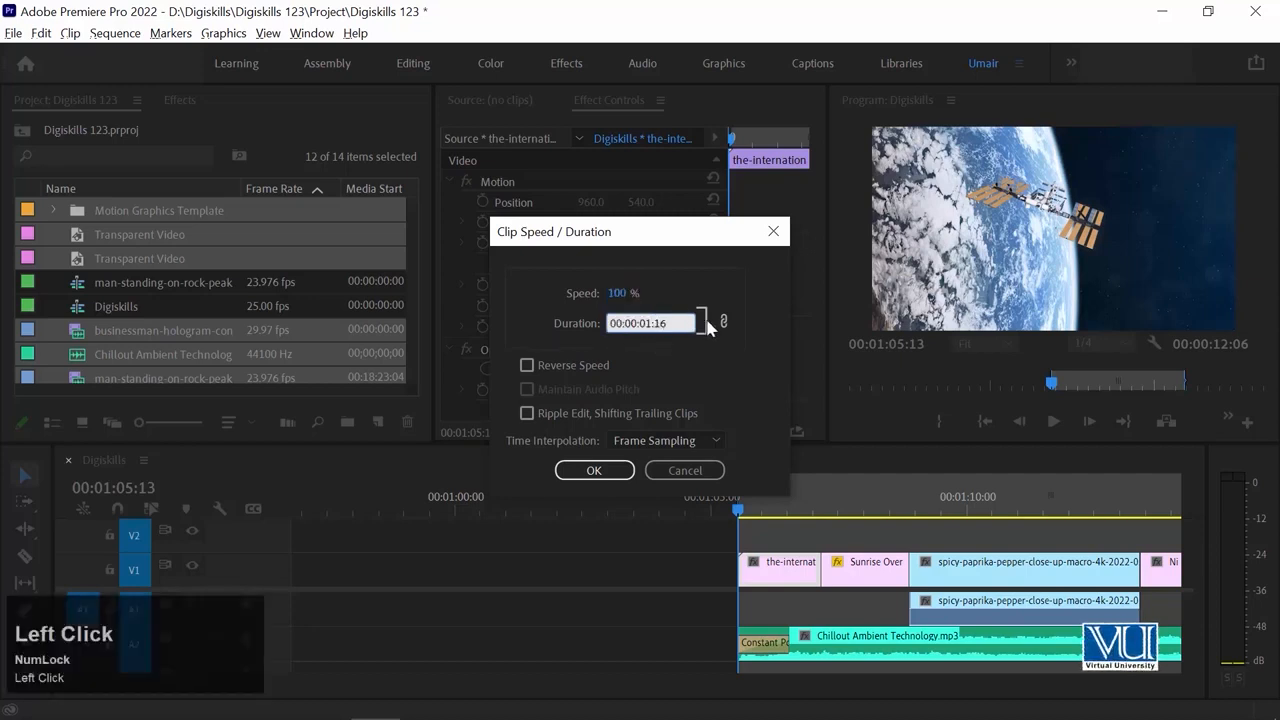
{"action": "key", "text": "Right"}
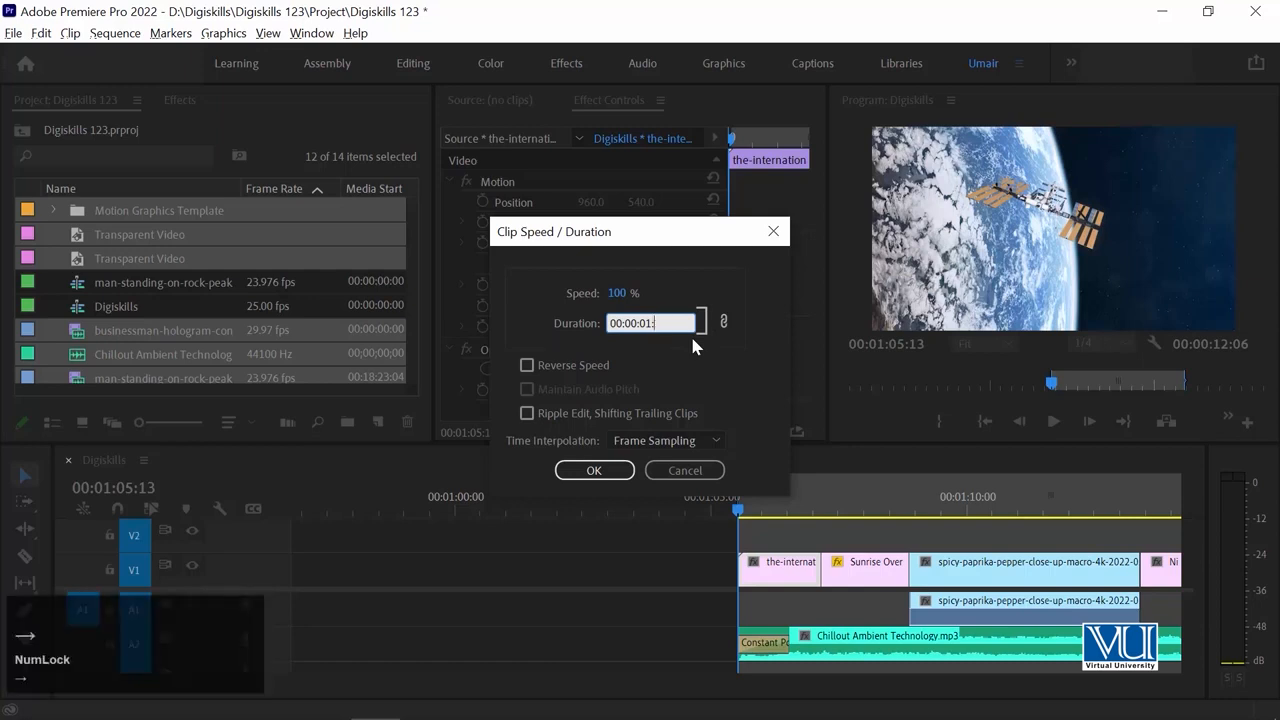
{"action": "type", "text": "01"}
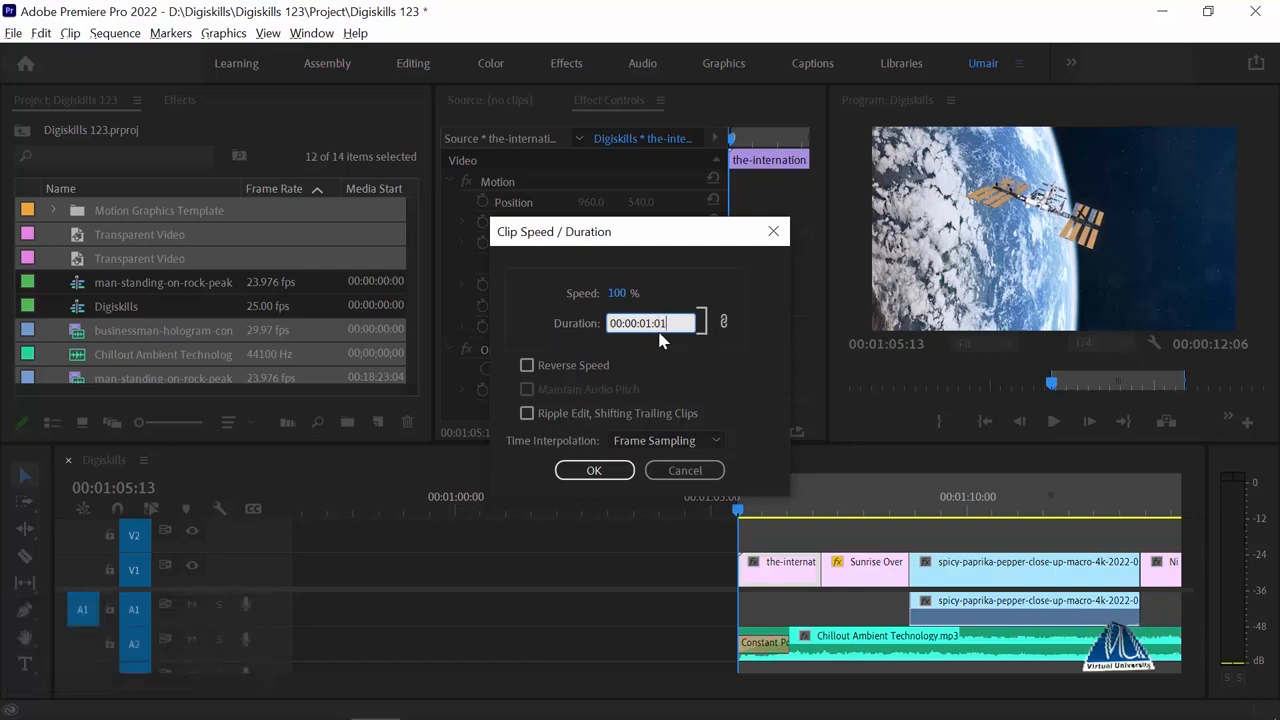
{"action": "left_click_drag", "start_coordinate": [679, 320], "coordinate": [643, 318]}
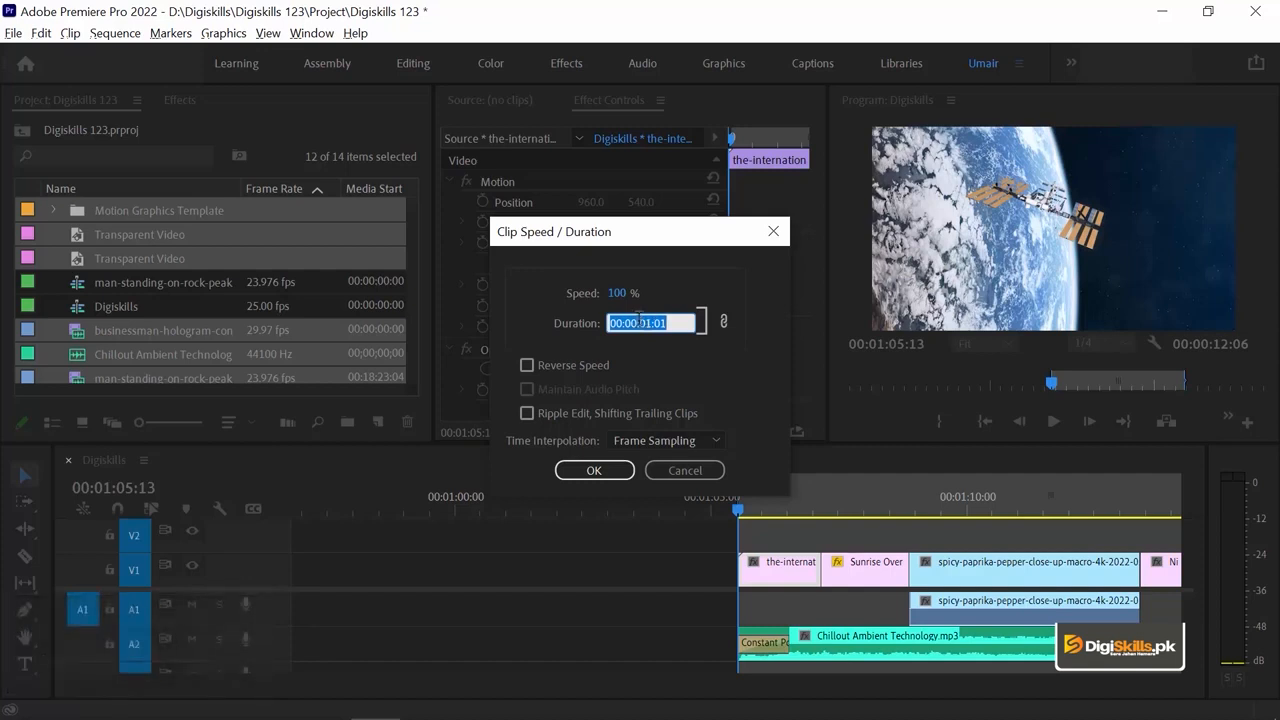
{"action": "left_click", "coordinate": [651, 321]}
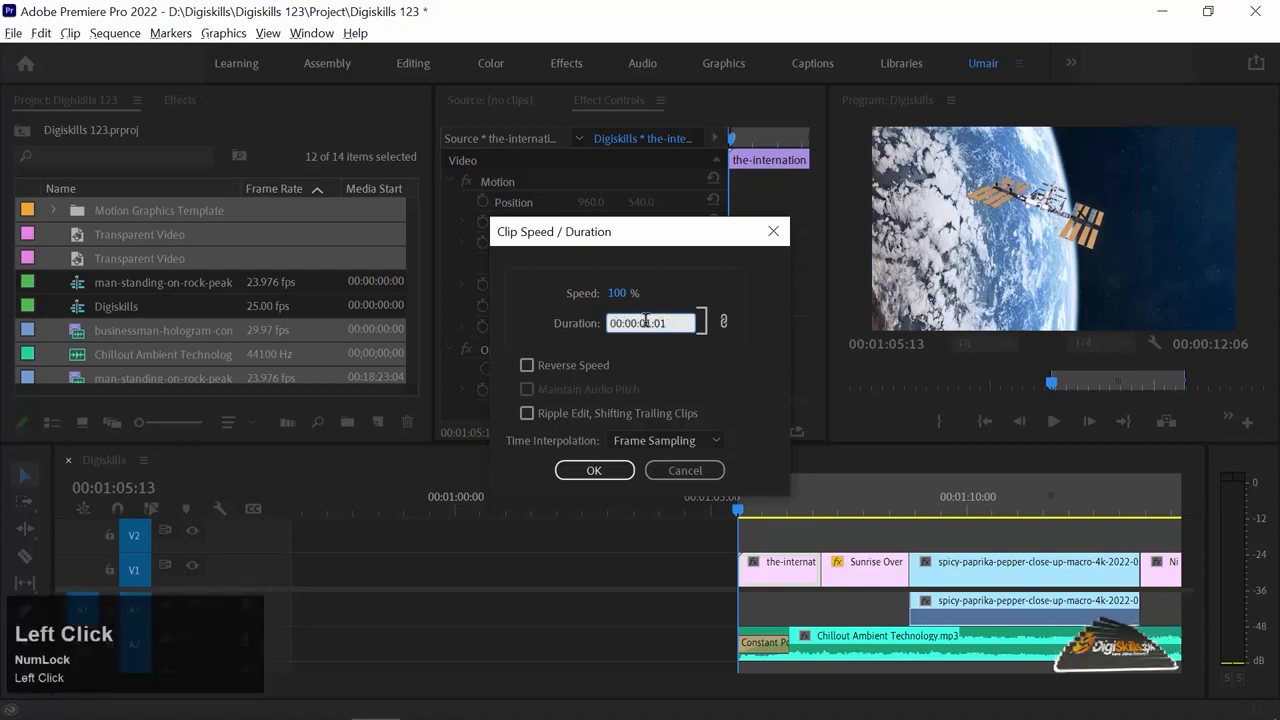
{"action": "left_click_drag", "start_coordinate": [625, 322], "coordinate": [664, 320]}
{"action": "left_click", "coordinate": [591, 474]}
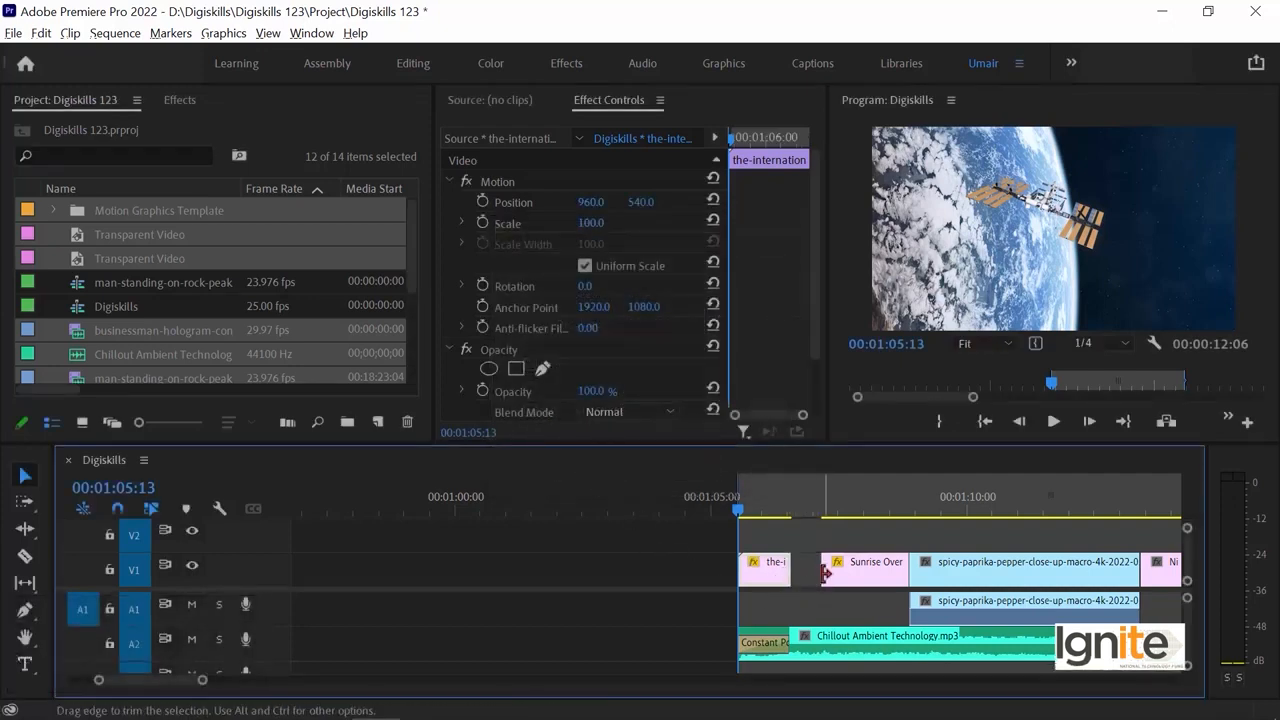
Check the shortened space station clip's speed percentage in its Speed/Duration settings and leave them without changes.
{"action": "right_click", "coordinate": [770, 583]}
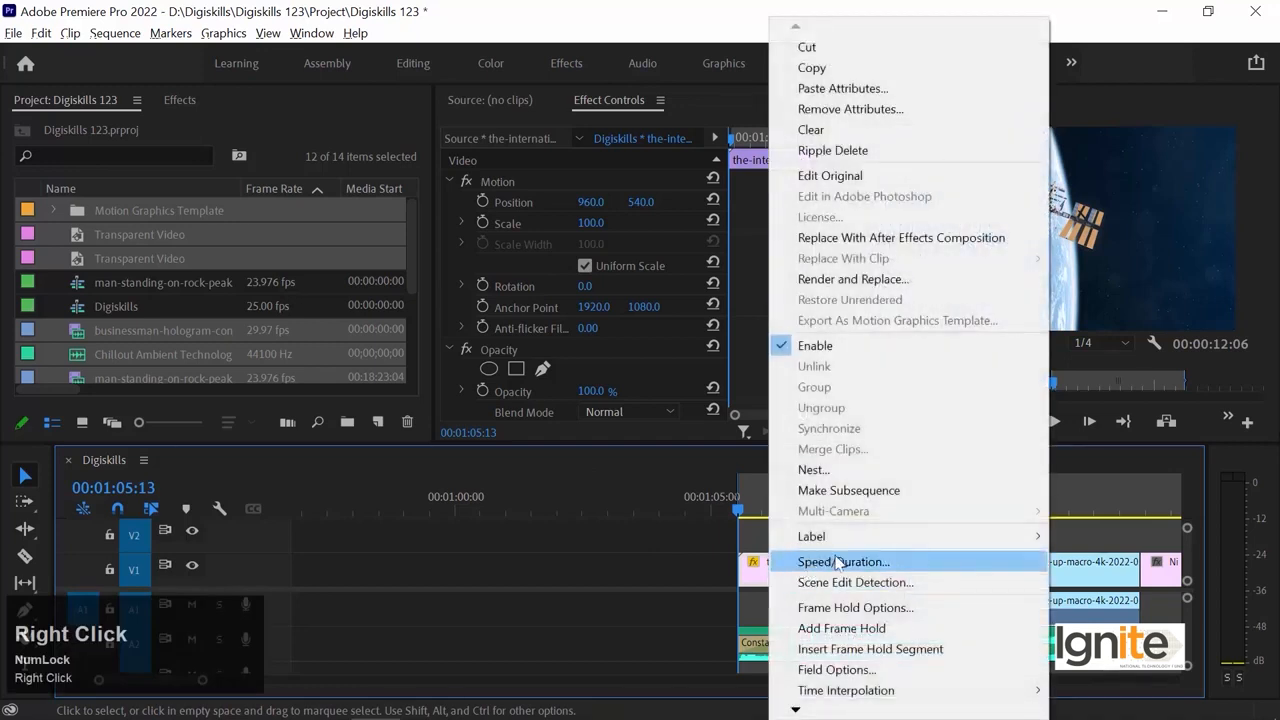
{"action": "left_click", "coordinate": [840, 563]}
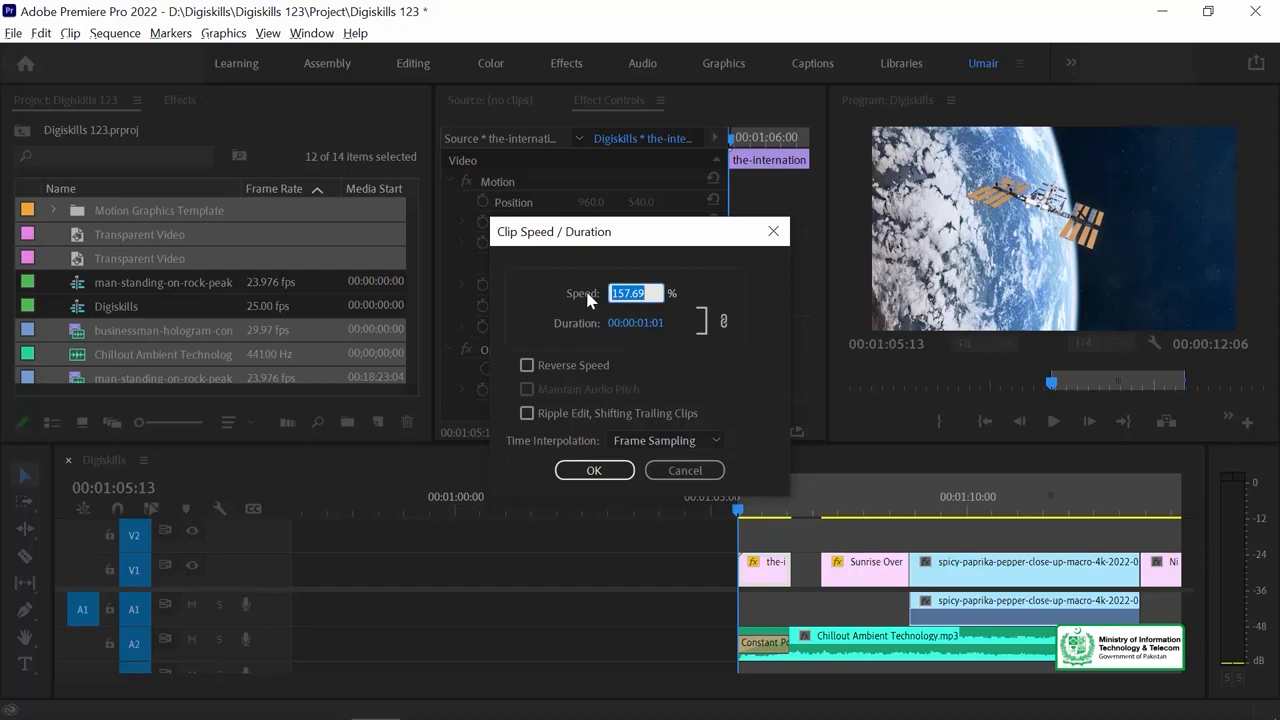
{"action": "left_click", "coordinate": [670, 471]}
Inspect the space station clip on the timeline for its speed label, timing and the gap after it.
{"action": "left_click", "coordinate": [750, 508]}
{"action": "key", "text": "="}
{"action": "key", "text": "="}
{"action": "key", "text": "="}
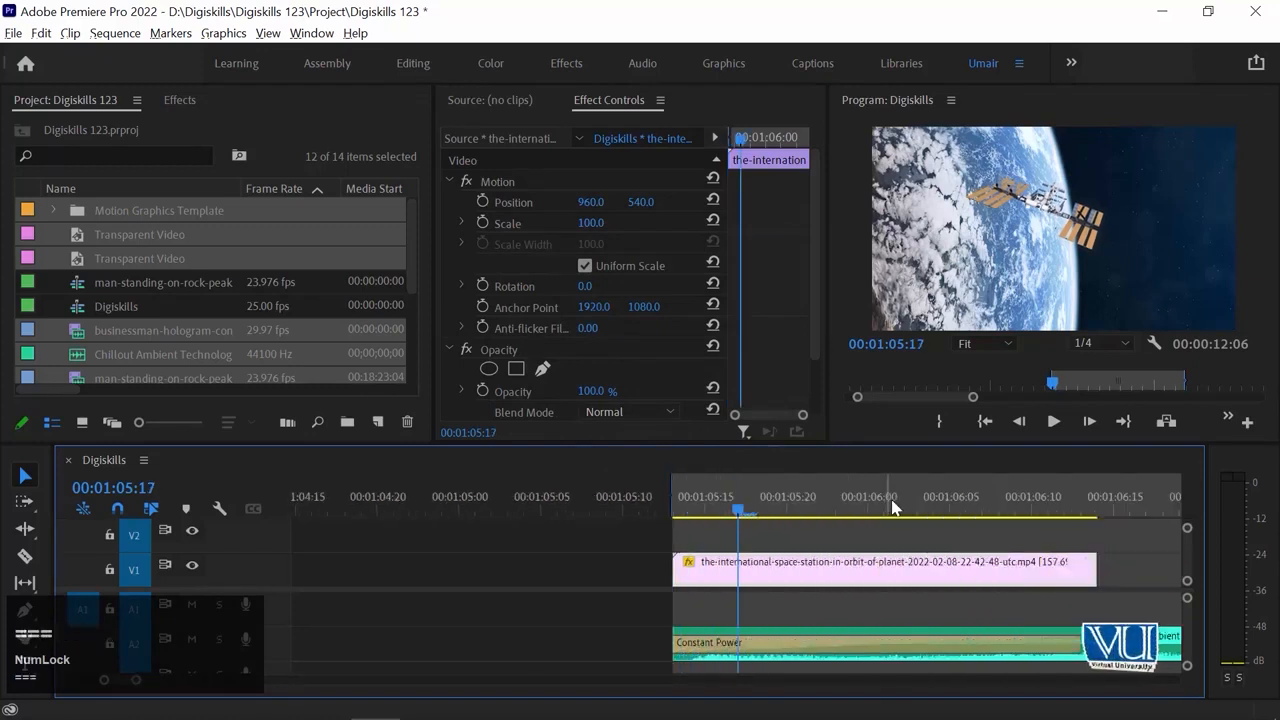
{"action": "left_click", "coordinate": [1058, 517]}
{"action": "key", "text": "="}
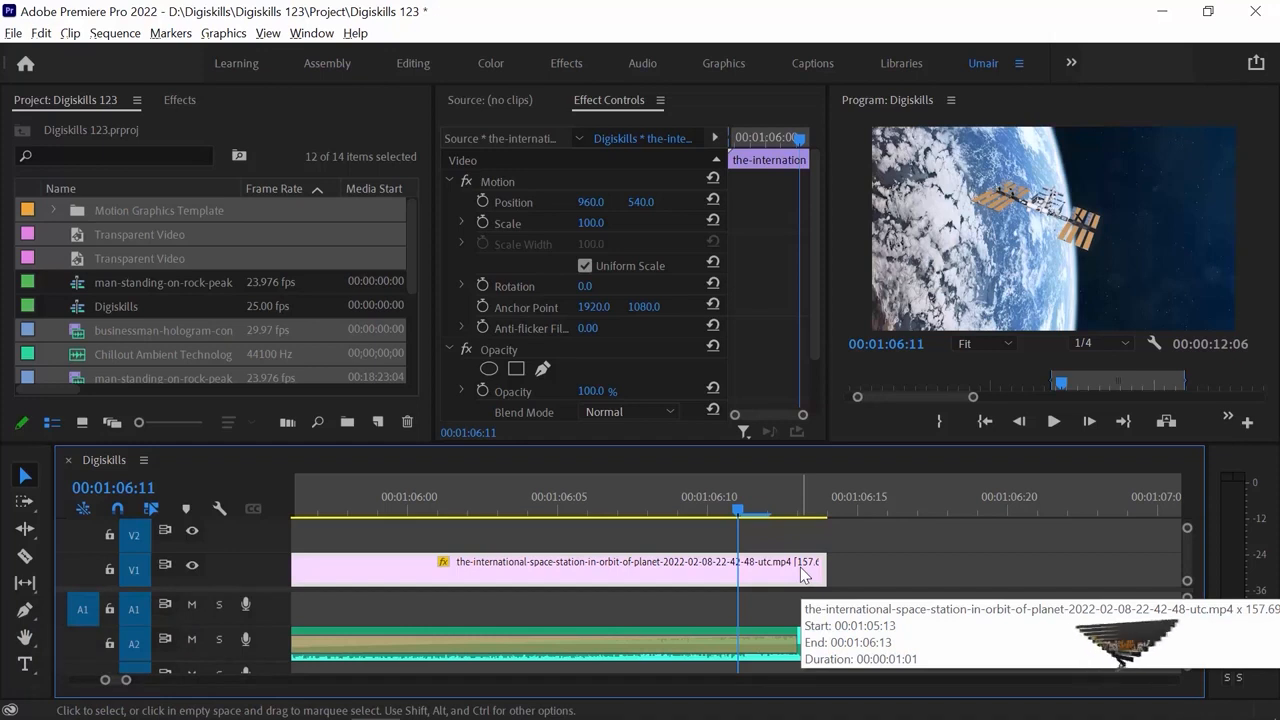
{"action": "key", "text": "minus"}
{"action": "key", "text": "minus"}
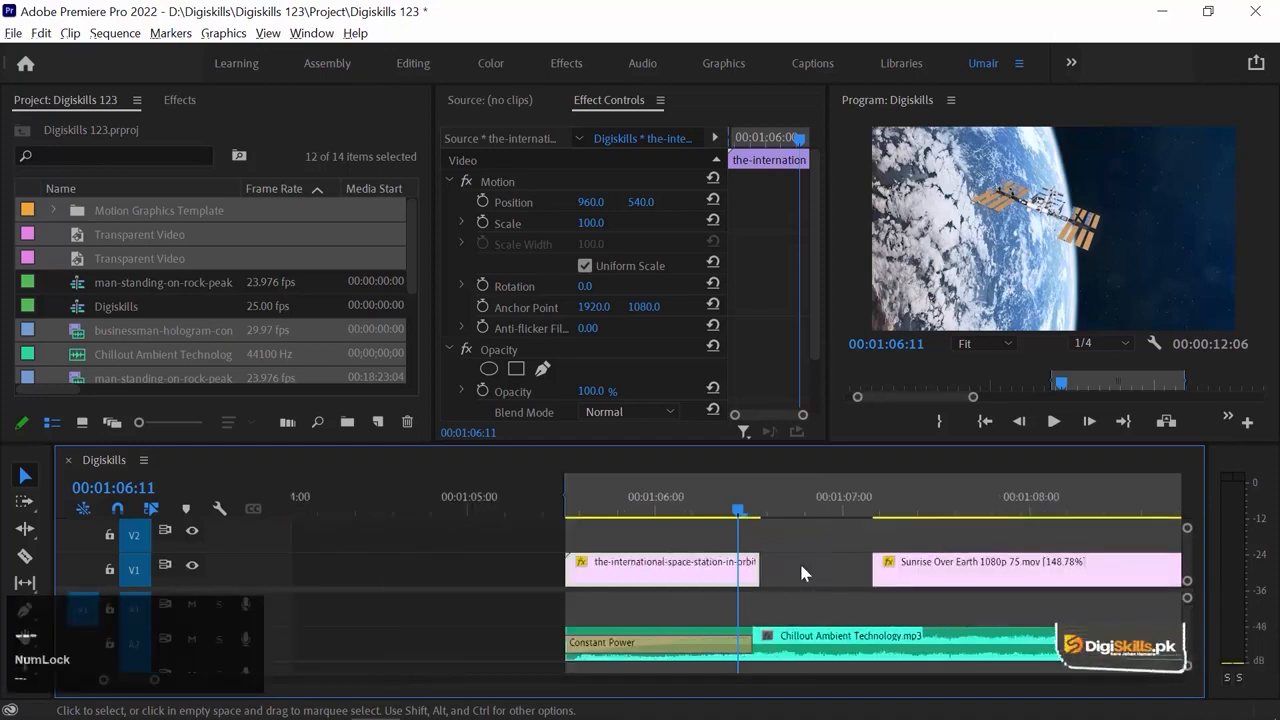
Return the playhead to the space station clip's start and undo the clip's duration change.
{"action": "key", "text": "equal"}
{"action": "key", "text": "Up"}
{"action": "key", "text": "ctrl+z"}
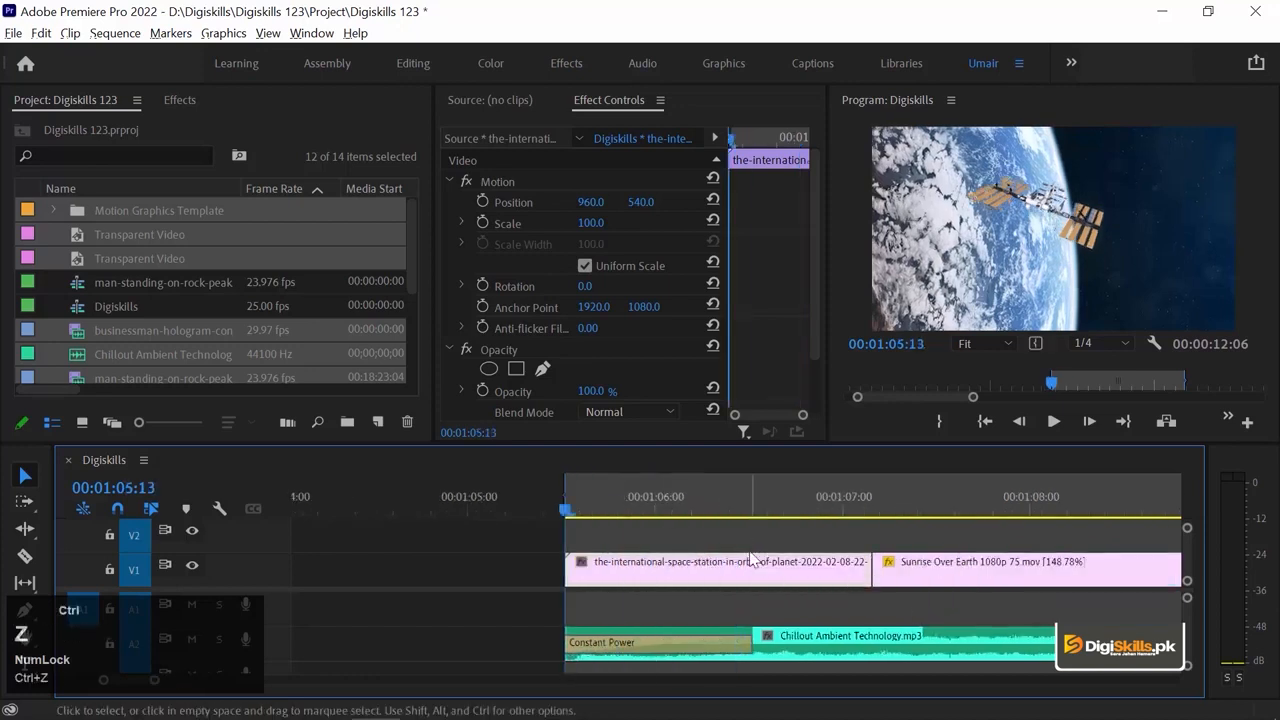
Move the playhead to the start of the Sunrise Over Earth clip at 00:01:07:04 and select that clip.
{"action": "key", "text": "minus"}
{"action": "key", "text": "Down"}
{"action": "key", "text": "Up"}
{"action": "key", "text": "Down"}
{"action": "key", "text": "equal"}
{"action": "key", "text": "equal"}
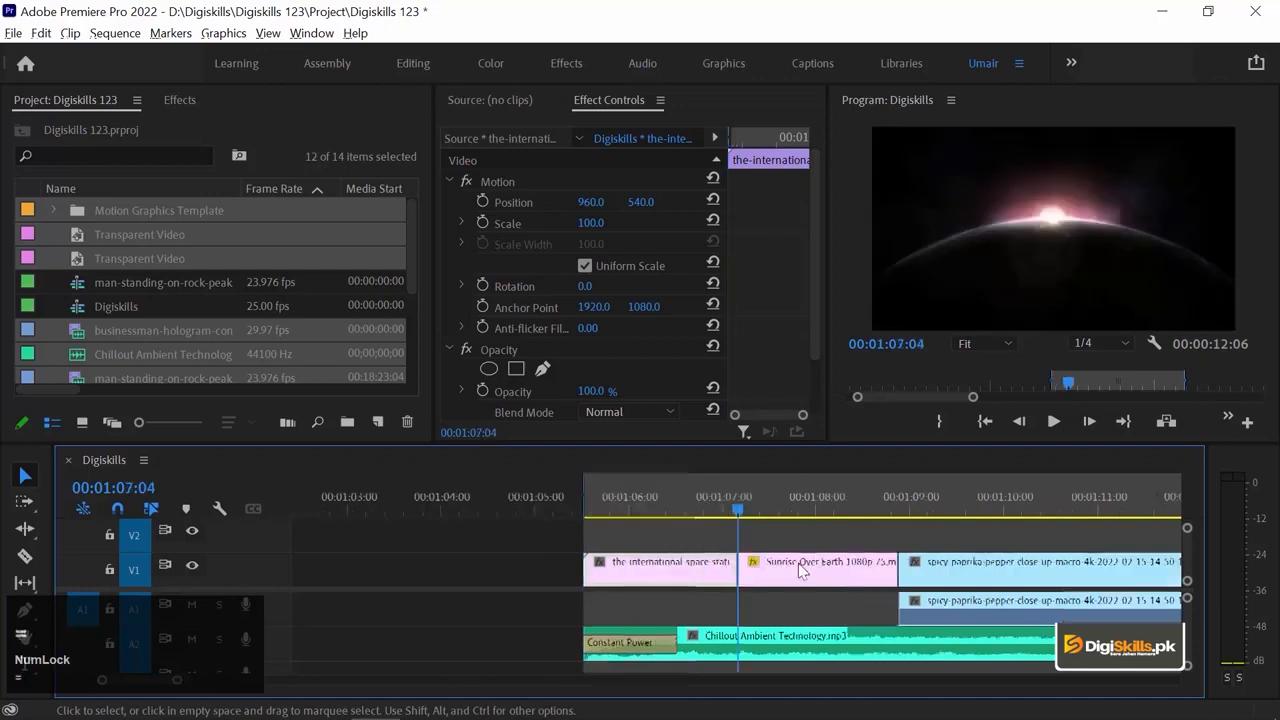
{"action": "left_click", "coordinate": [899, 586]}
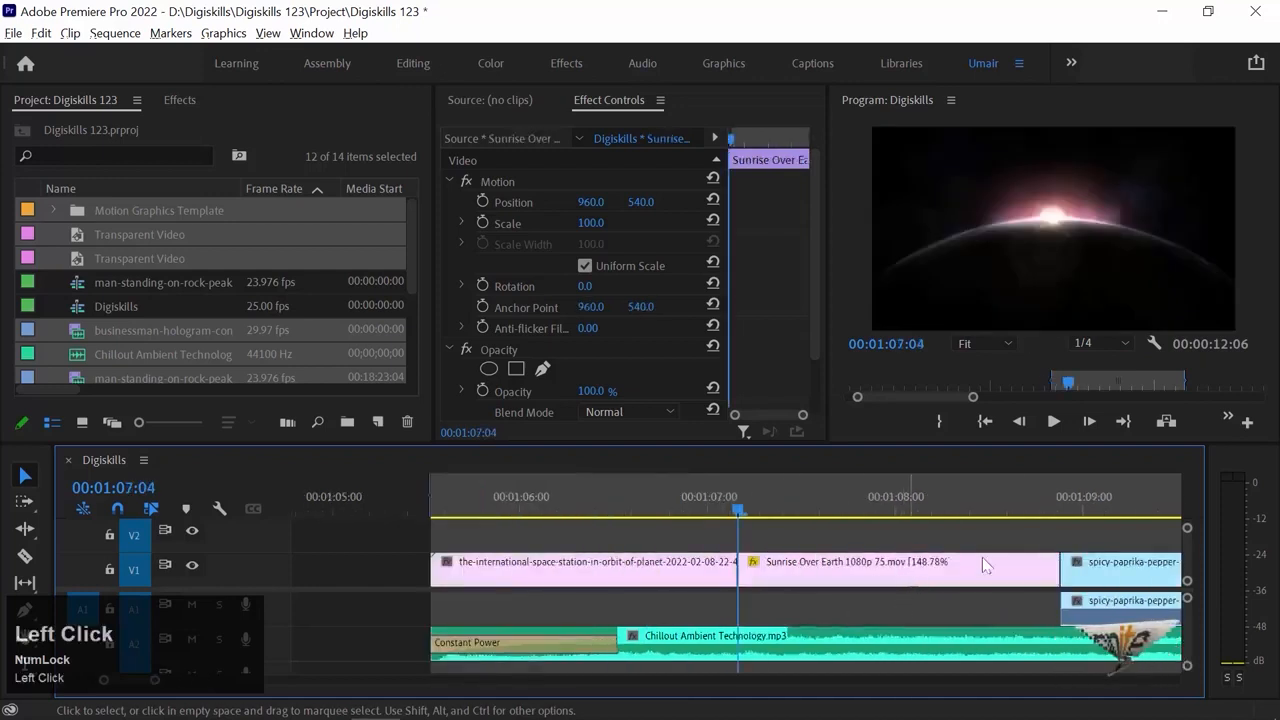
Set the speed of the Sunrise Over Earth clip to 100% through Speed/Duration and play it back.
{"action": "key", "text": "ctrl"}
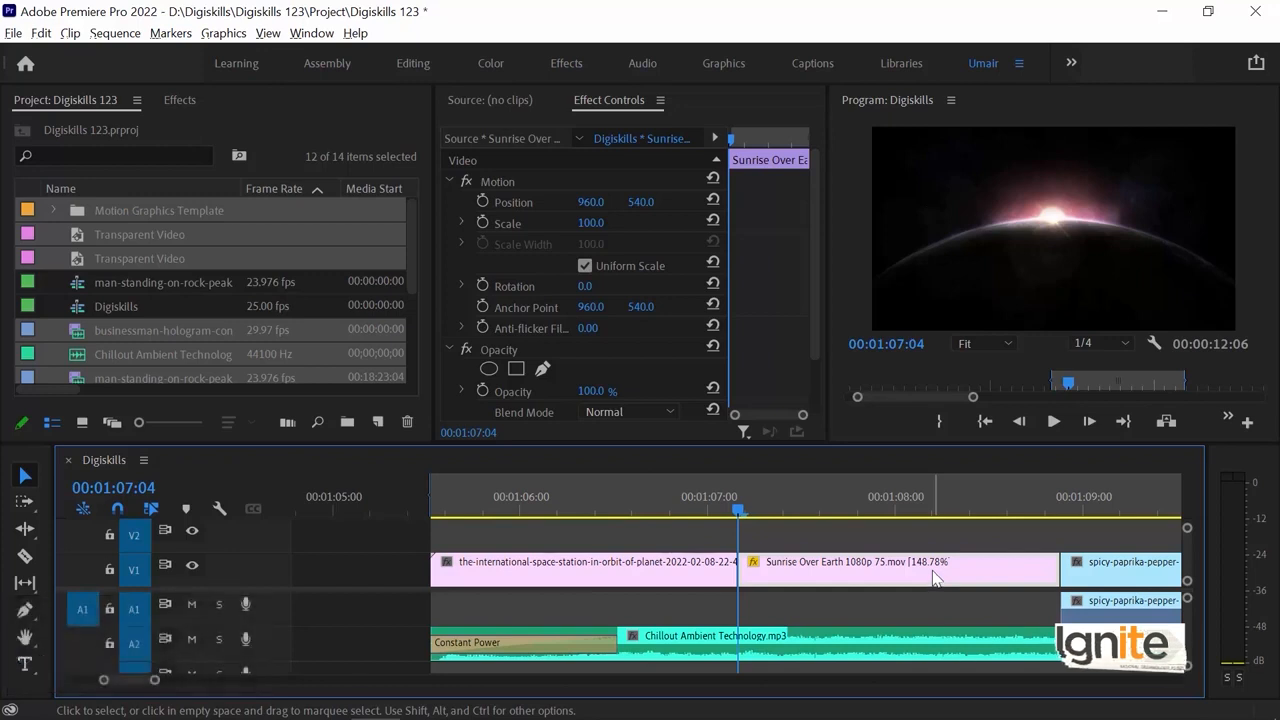
{"action": "right_click", "coordinate": [933, 571]}
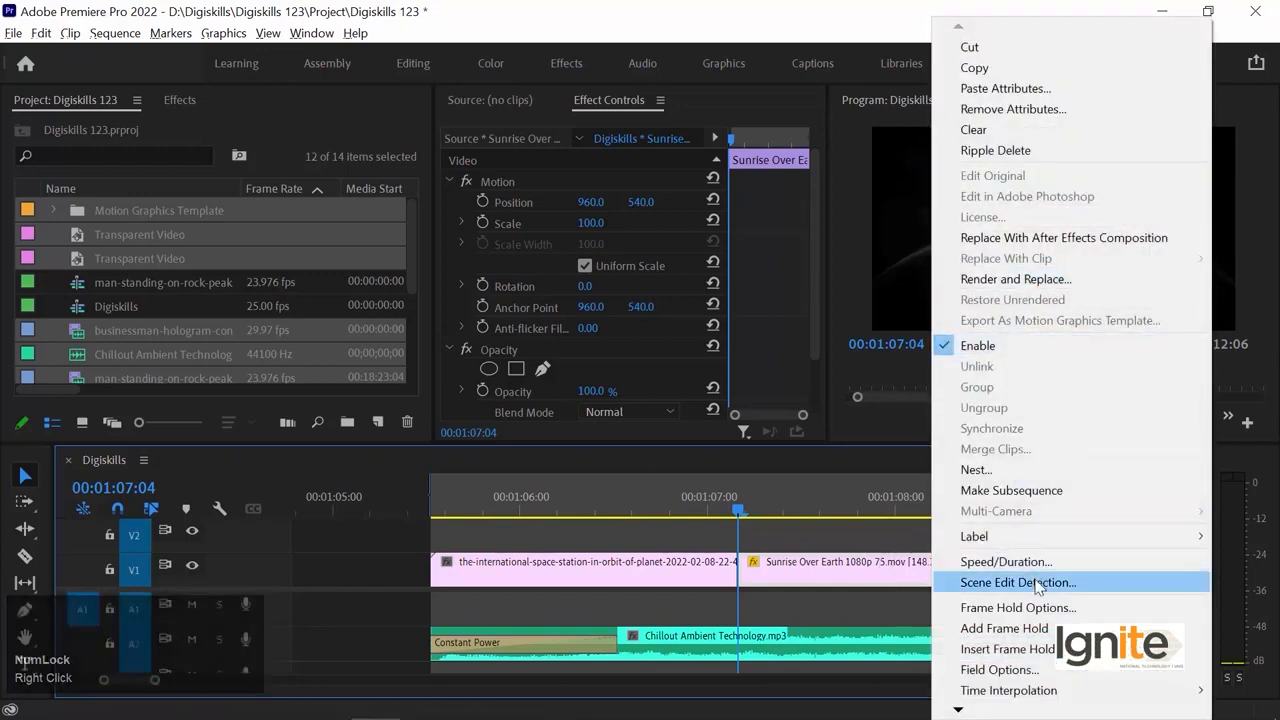
{"action": "left_click", "coordinate": [884, 541]}
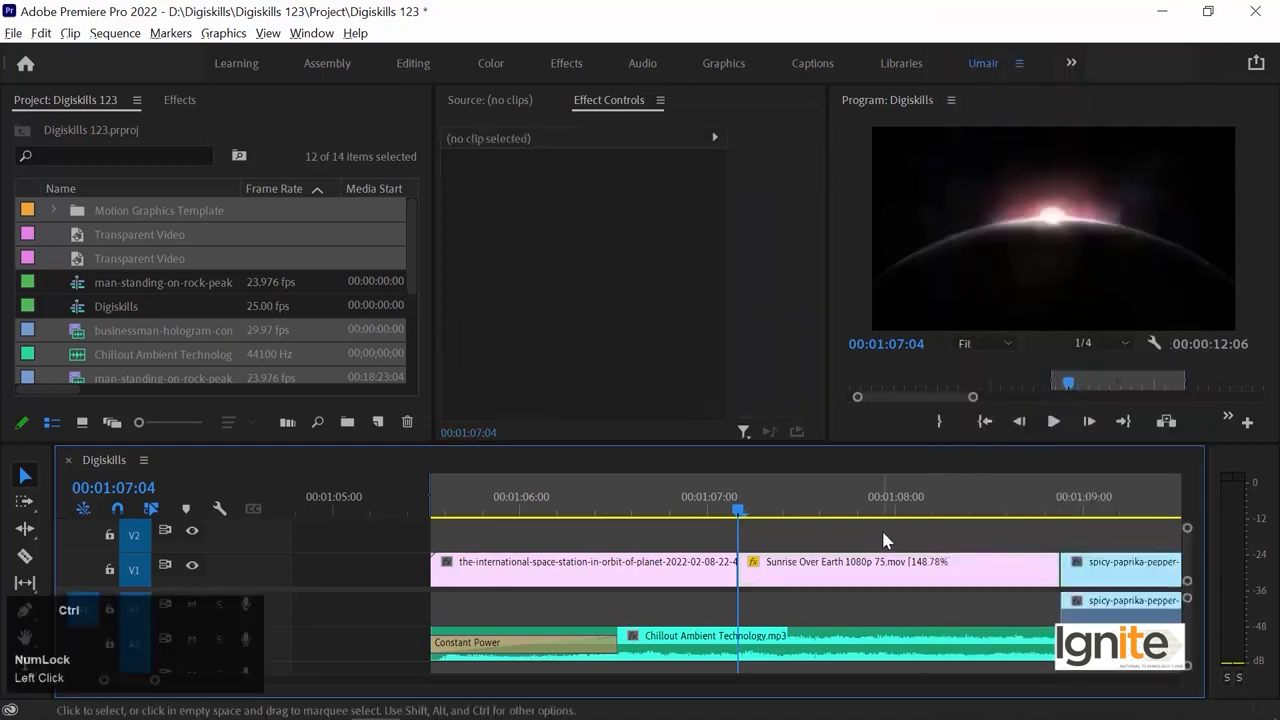
{"action": "left_click", "coordinate": [893, 582]}
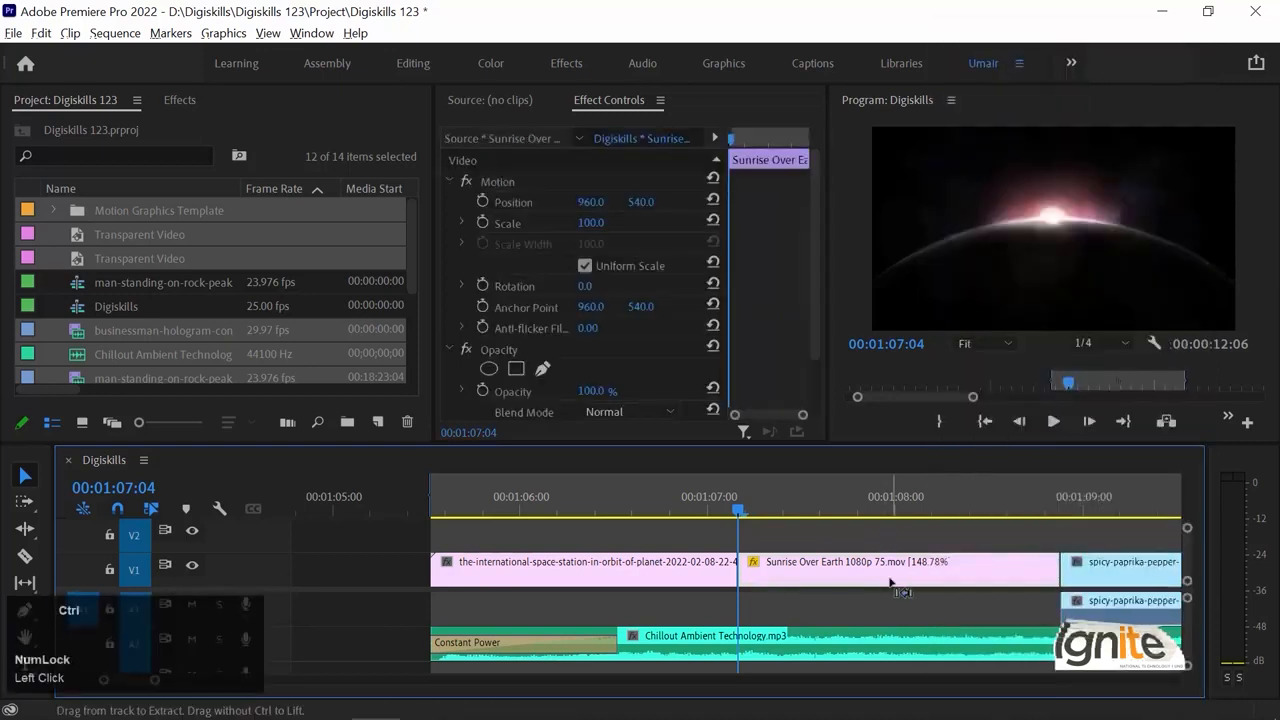
{"action": "key", "text": "ctrl+r"}
{"action": "type", "text": "100"}
{"action": "key", "text": "Return"}
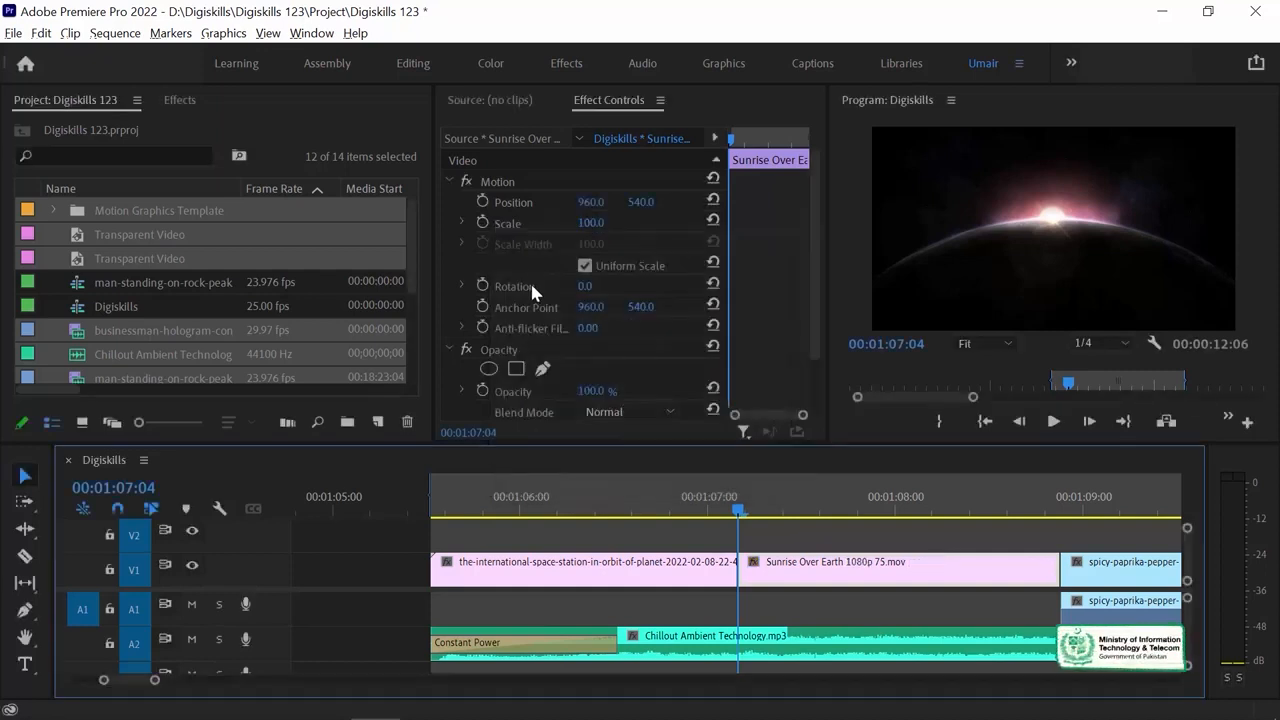
{"action": "key", "text": "space"}
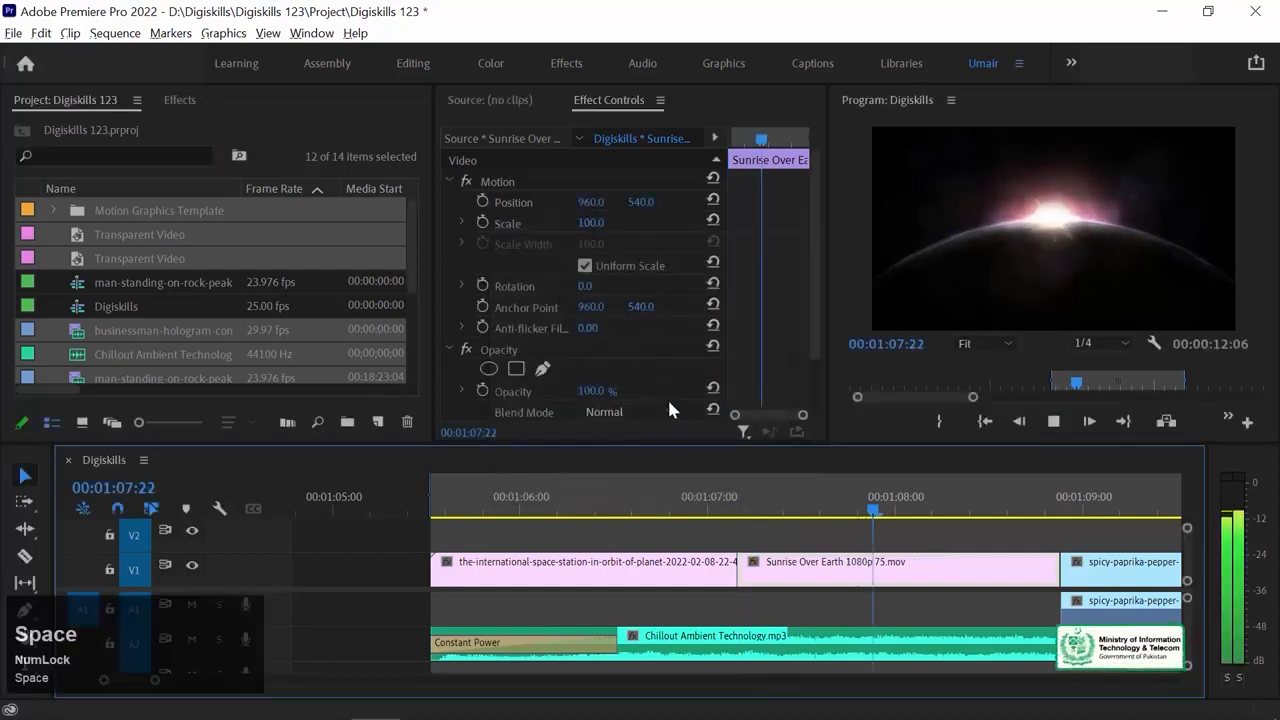
{"action": "key", "text": "space"}
Move the clips following Sunrise Over Earth to about 00:01:30:00 and extend the Sunrise clip to a duration of 00:00:14:04.
{"action": "key", "text": "minus"}
{"action": "key", "text": "minus"}
{"action": "key", "text": "minus"}
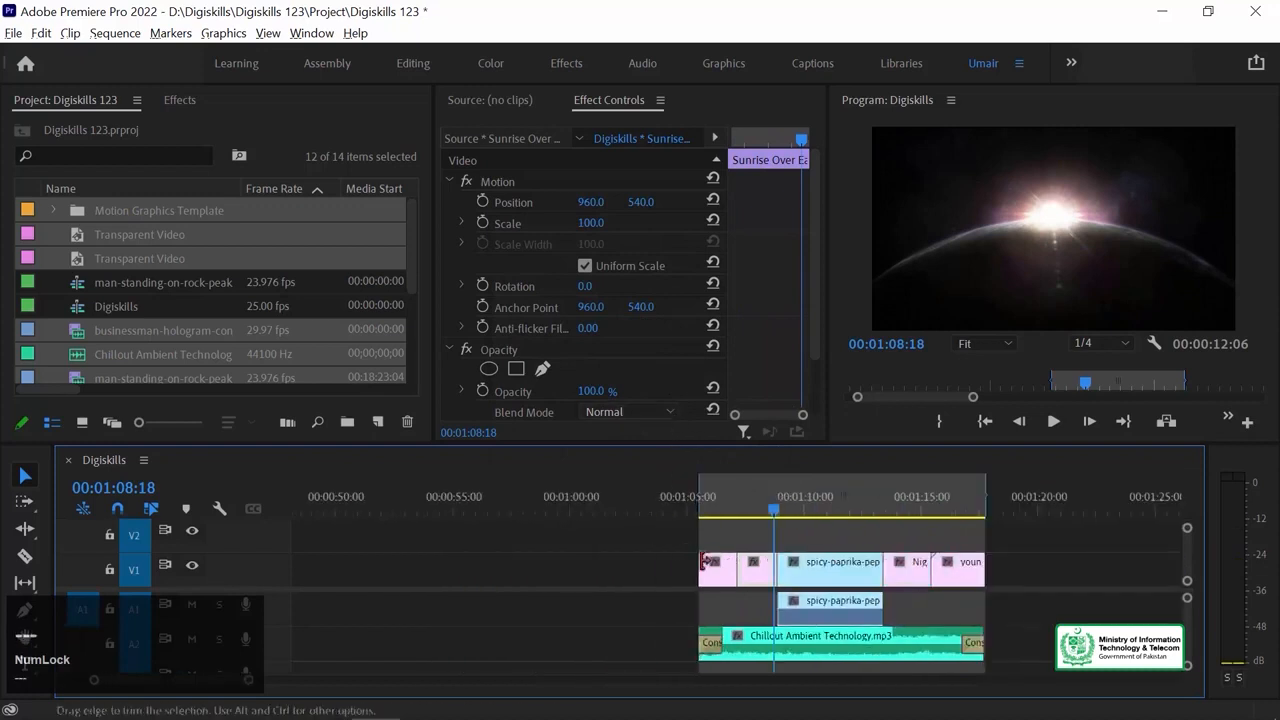
{"action": "left_click_drag", "start_coordinate": [1014, 542], "coordinate": [1015, 581]}
{"action": "left_click_drag", "start_coordinate": [771, 569], "coordinate": [1145, 553]}
{"action": "key", "text": "minus"}
{"action": "left_click_drag", "start_coordinate": [1073, 532], "coordinate": [1064, 568]}
{"action": "left_click_drag", "start_coordinate": [860, 570], "coordinate": [1097, 562]}
Play back the extended Sunrise Over Earth clip to its end.
{"action": "key", "text": "equal"}
{"action": "key", "text": "space"}
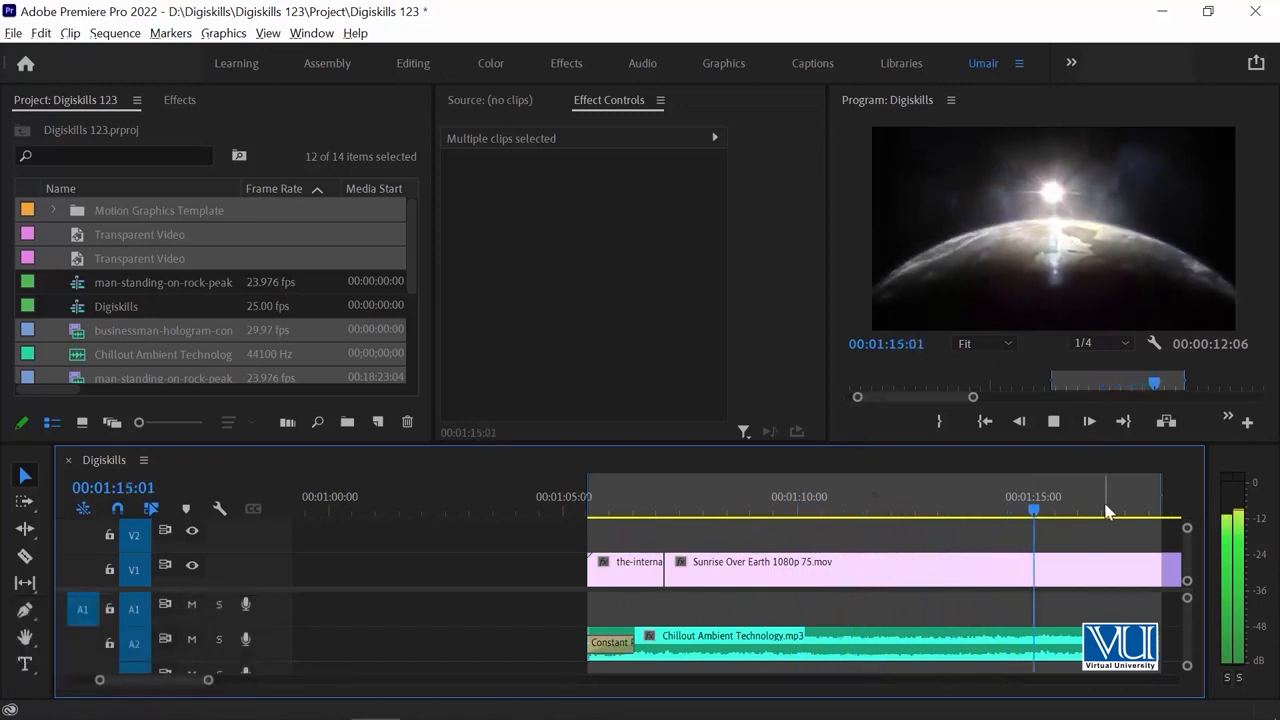
{"action": "key", "text": "Num_Lock"}
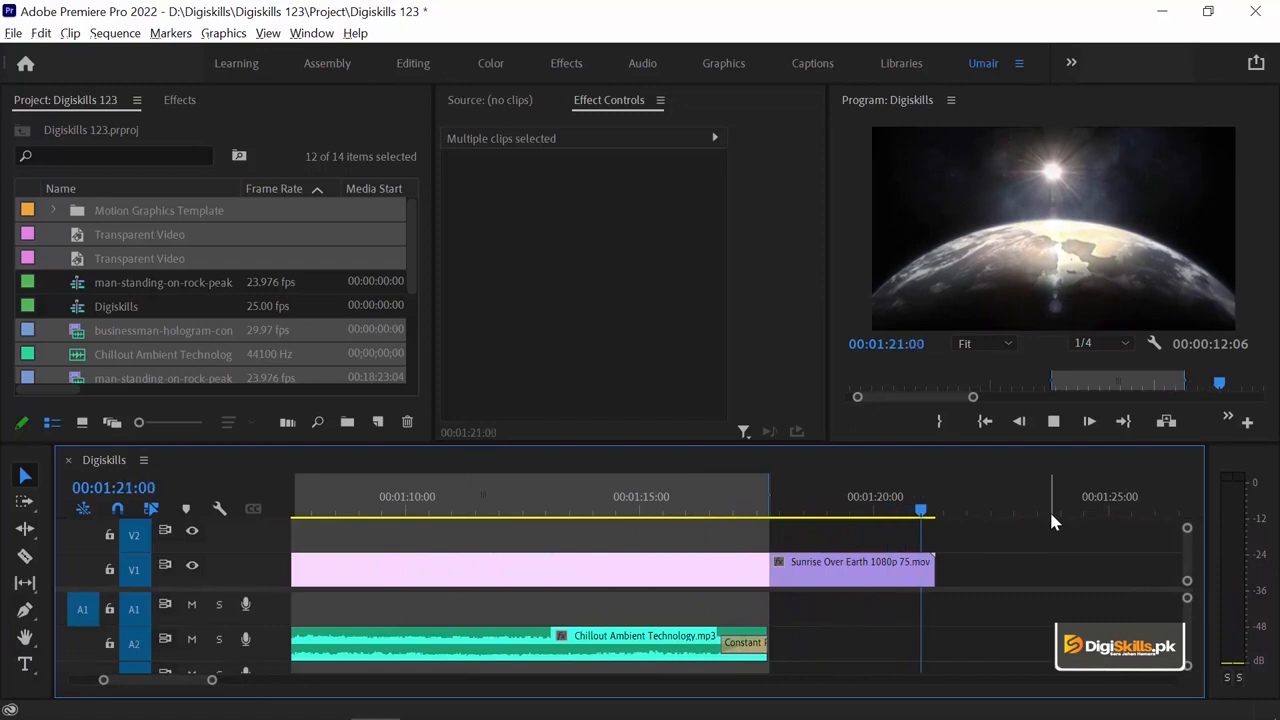
Set the speed of the extended Sunrise Over Earth clip to 200% through Speed/Duration.
{"action": "key", "text": "KP_Subtract"}
{"action": "key", "text": "KP_Subtract"}
{"action": "left_click", "coordinate": [652, 563]}
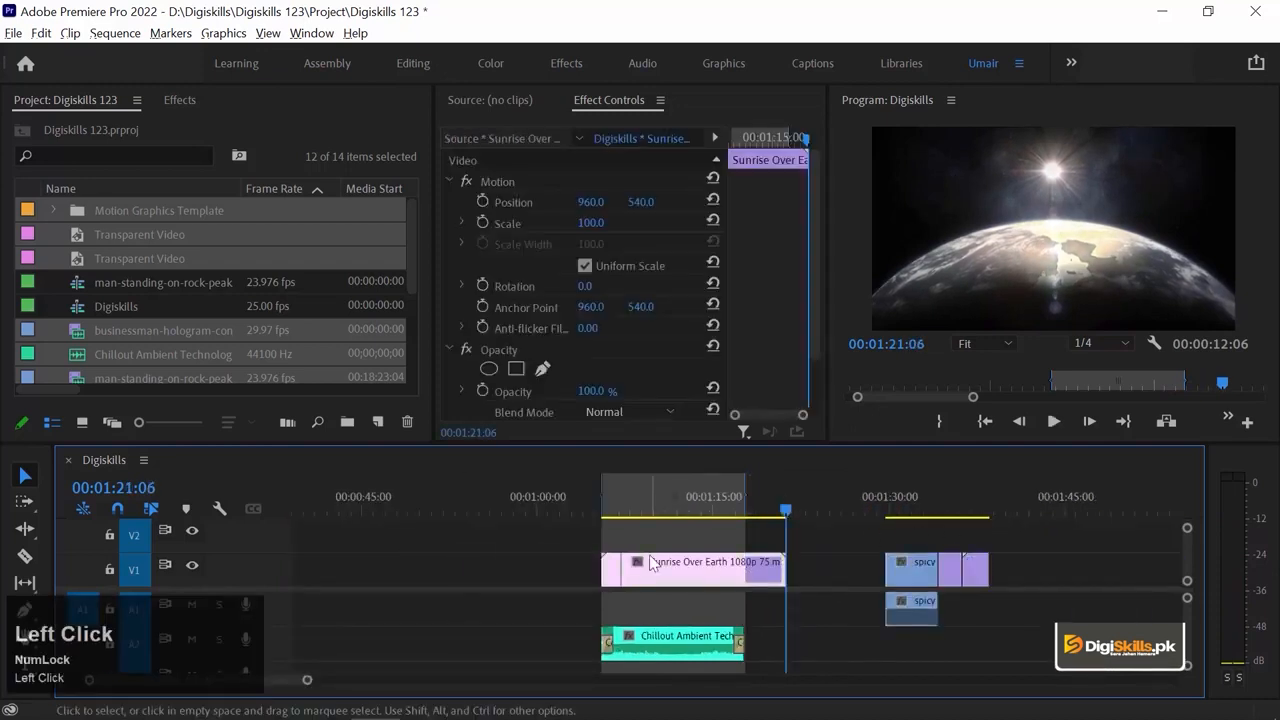
{"action": "right_click", "coordinate": [705, 567]}
{"action": "left_click", "coordinate": [760, 560]}
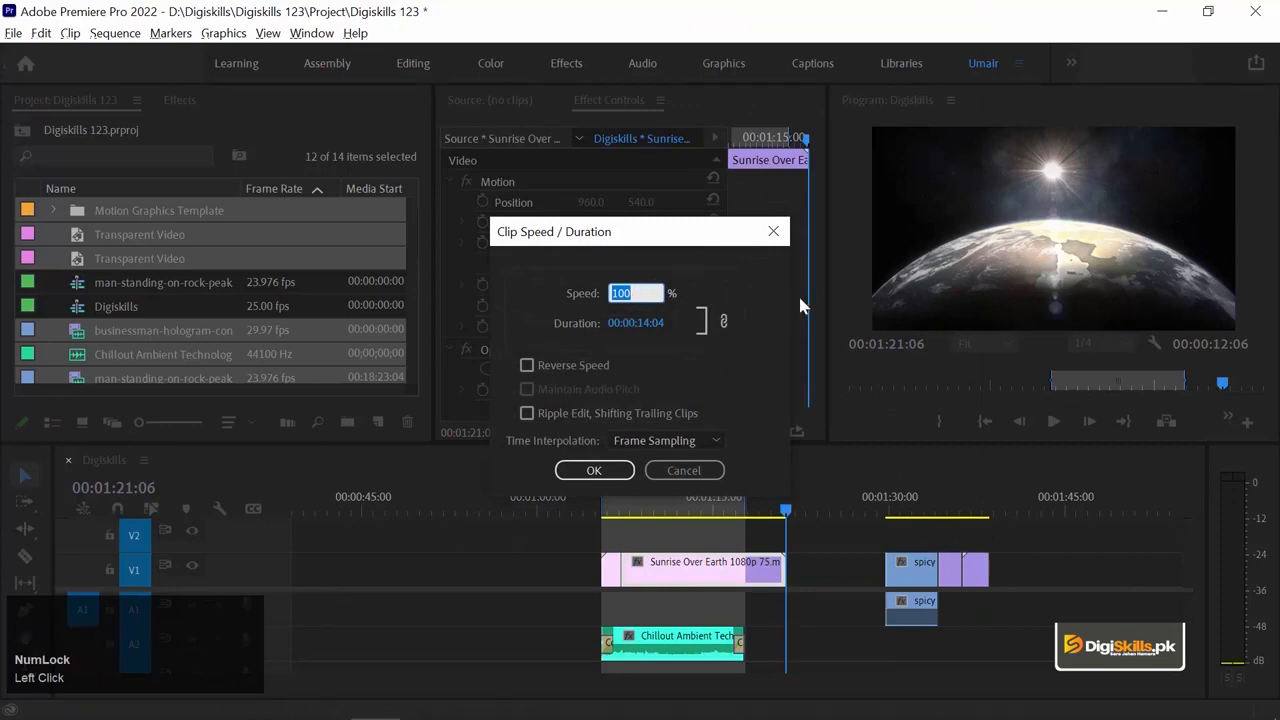
{"action": "type", "text": "200"}
{"action": "key", "text": "Return"}
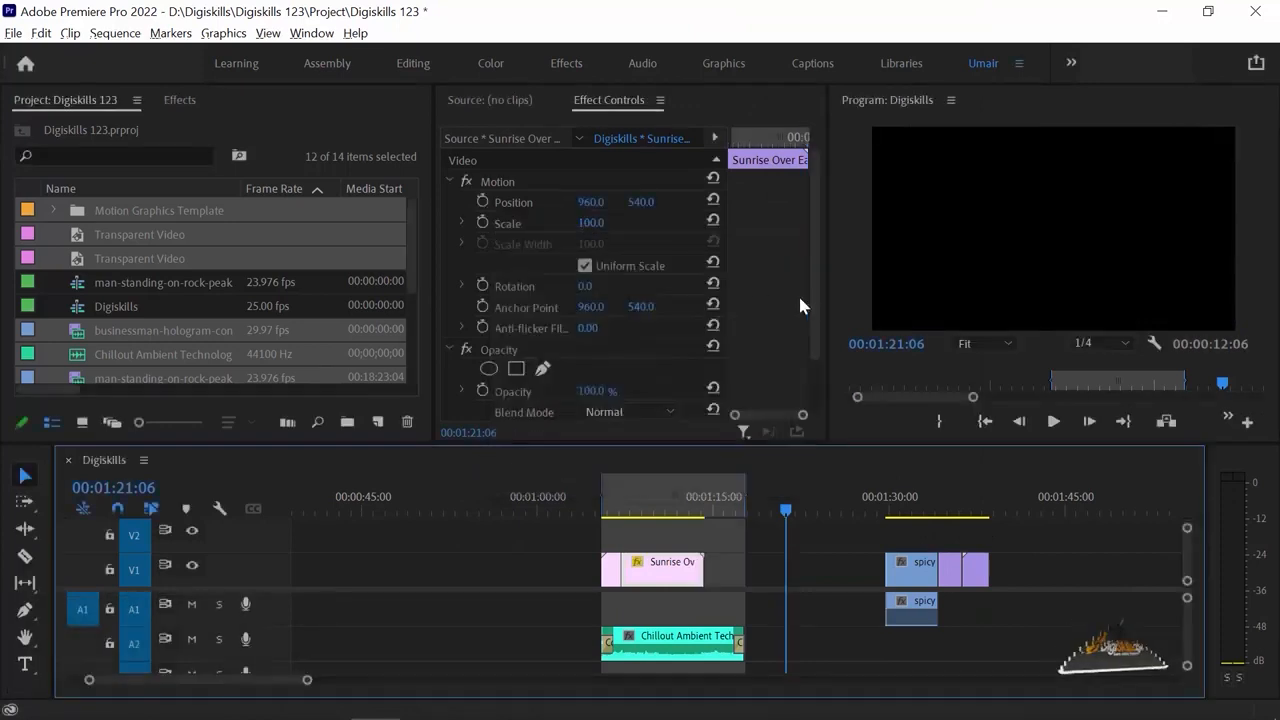
Return the playhead to the Sunrise clip's start at 00:01:07:04 and disable the Chillout Ambient Technology music clip.
{"action": "left_click", "coordinate": [660, 510]}
{"action": "key", "text": "Up"}
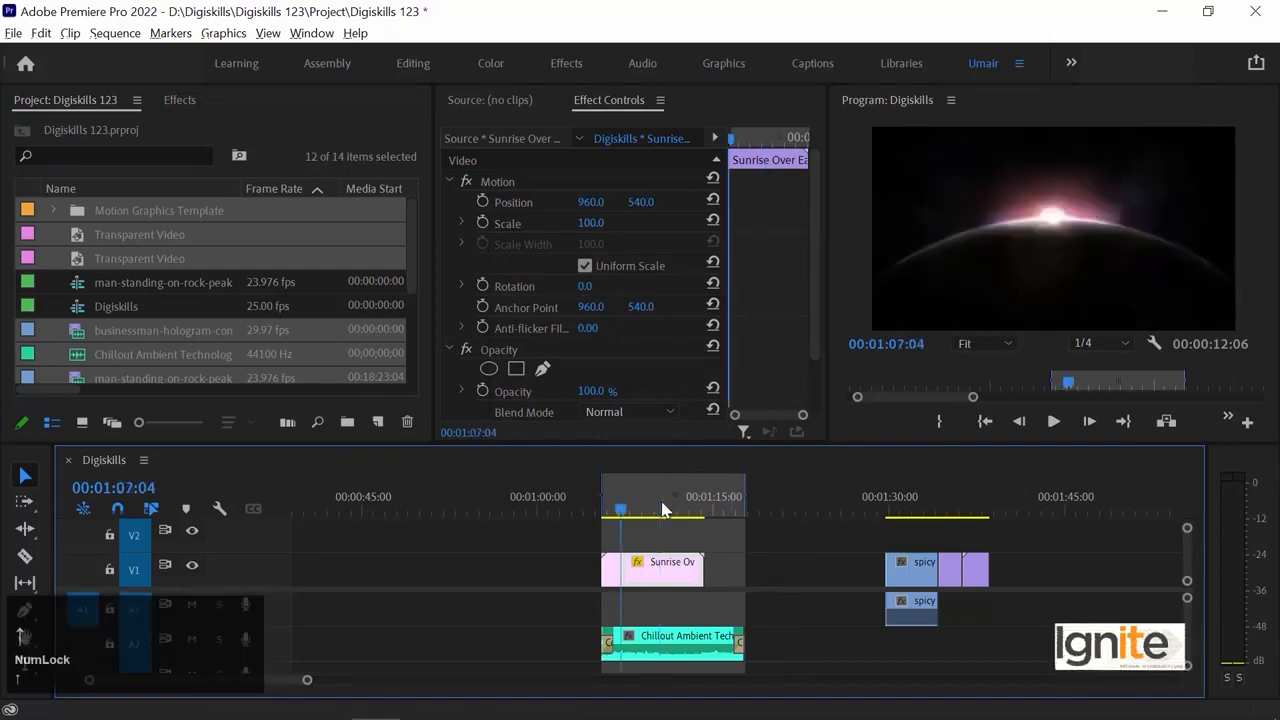
{"action": "key", "text": "equal"}
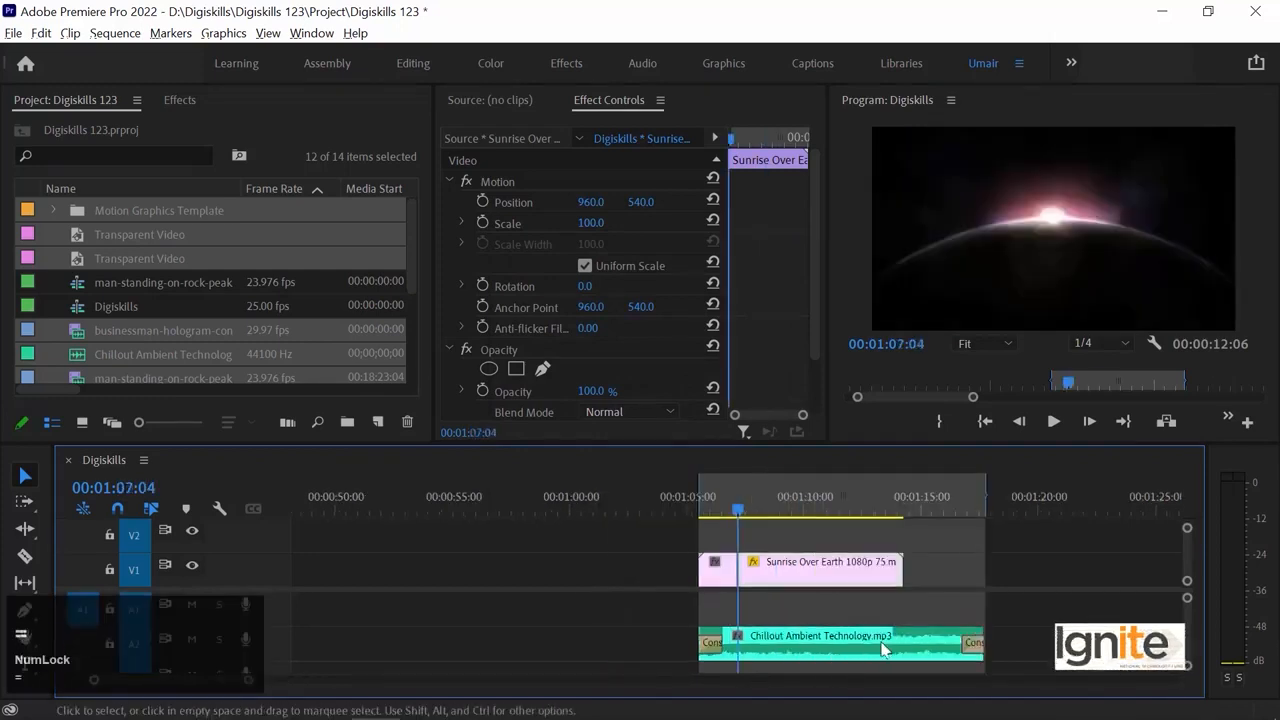
{"action": "right_click", "coordinate": [883, 648]}
{"action": "left_click", "coordinate": [905, 336]}
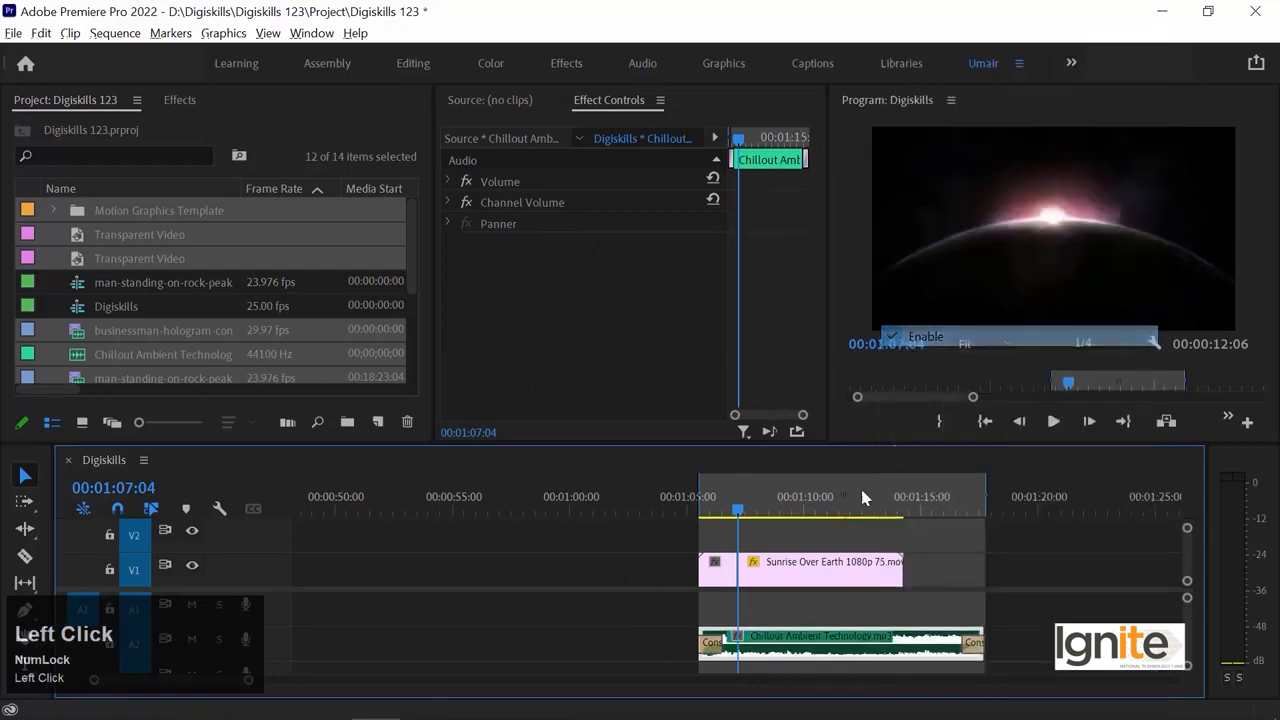
{"action": "left_click", "coordinate": [801, 530]}
Play back the Sunrise Over Earth clip at 200% speed with the music disabled.
{"action": "key", "text": "space"}
{"action": "key", "text": "equal"}
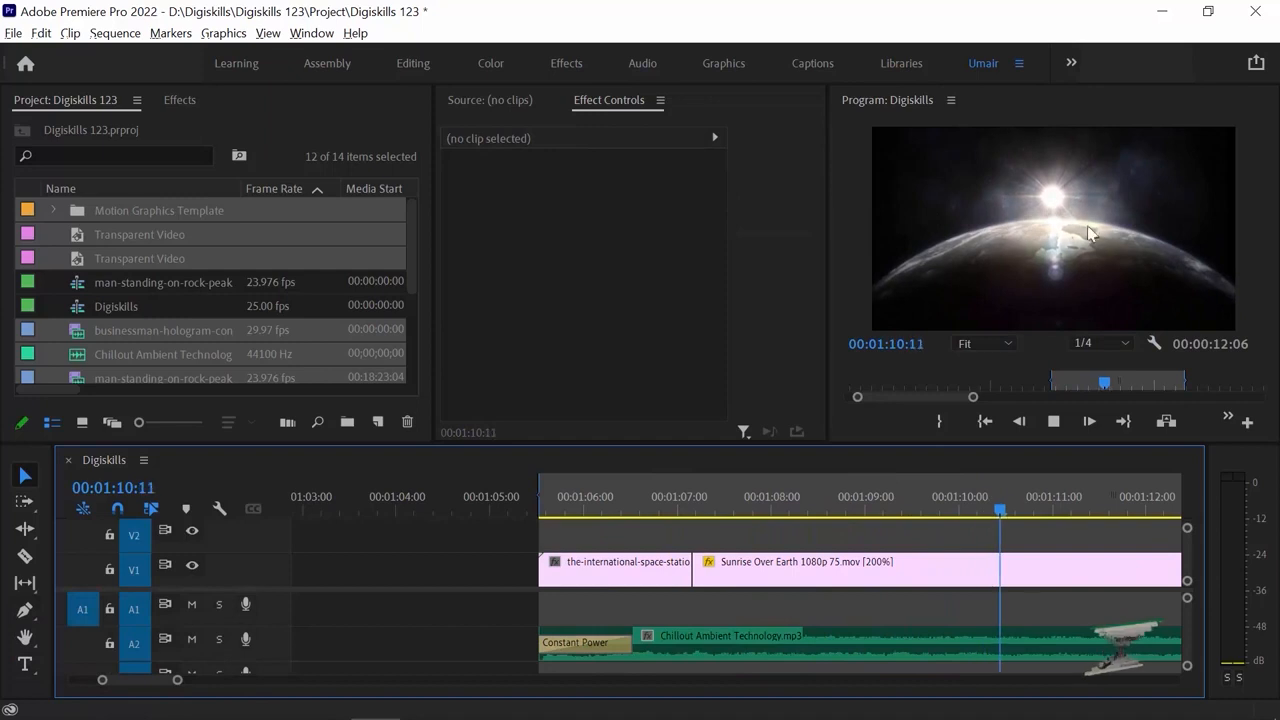
{"action": "key", "text": "space"}
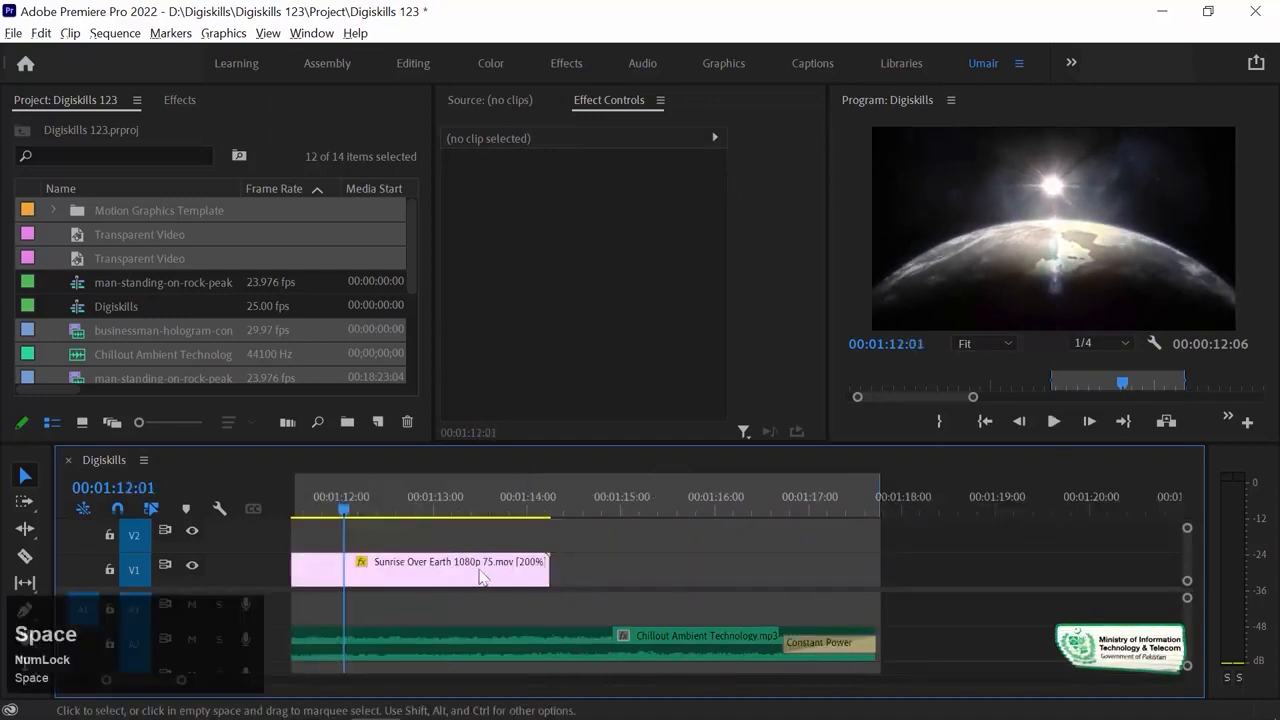
Set the speed of the Sunrise Over Earth clip to 600% through Speed/Duration.
{"action": "left_click", "coordinate": [472, 572]}
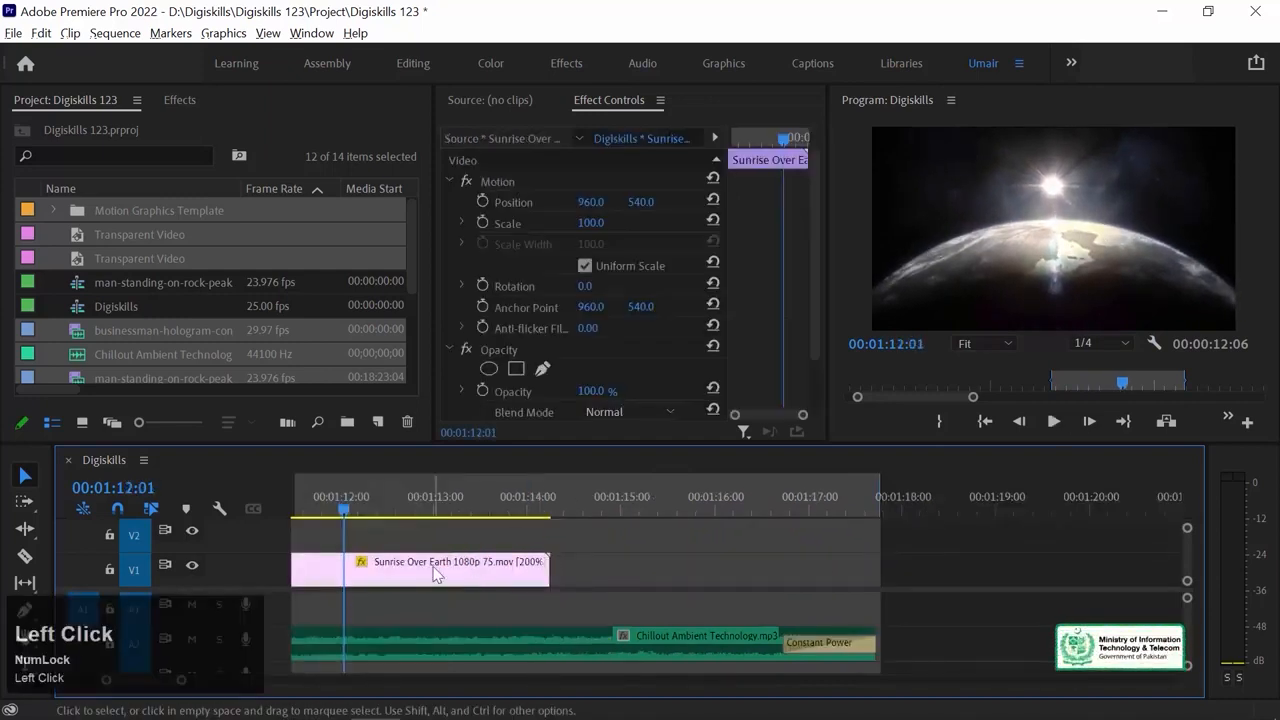
{"action": "right_click", "coordinate": [435, 568]}
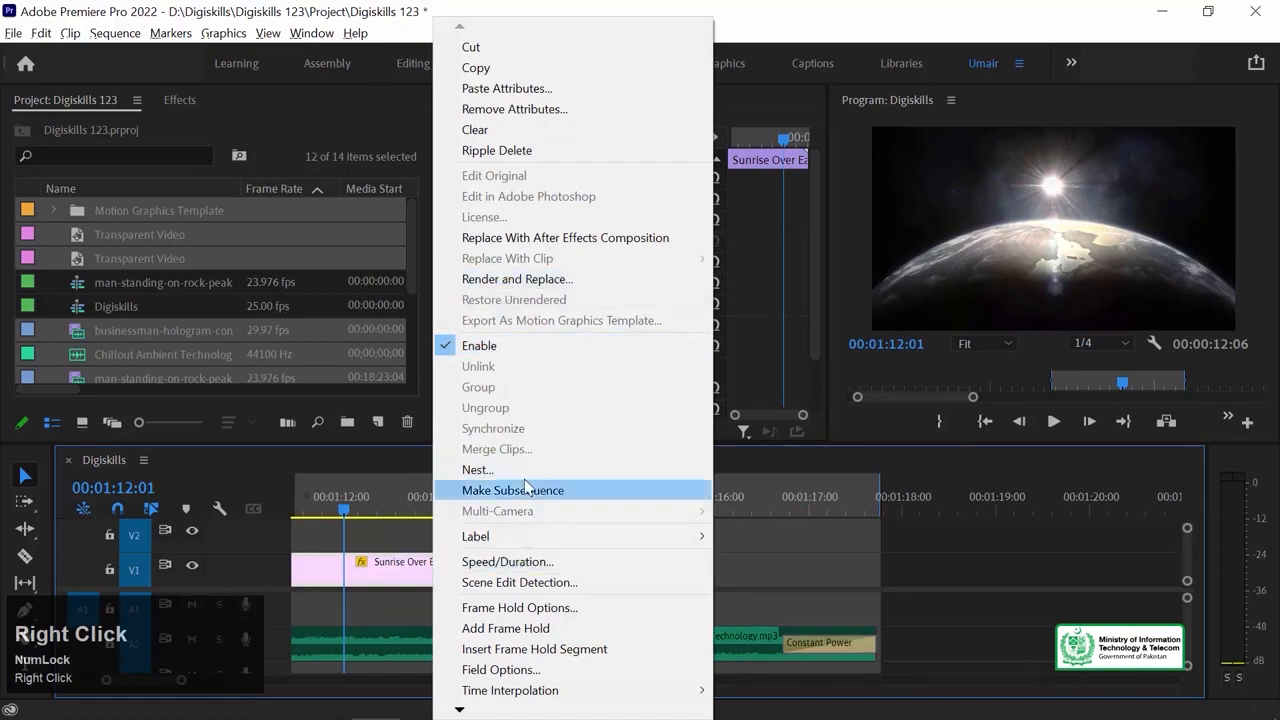
{"action": "left_click", "coordinate": [510, 562]}
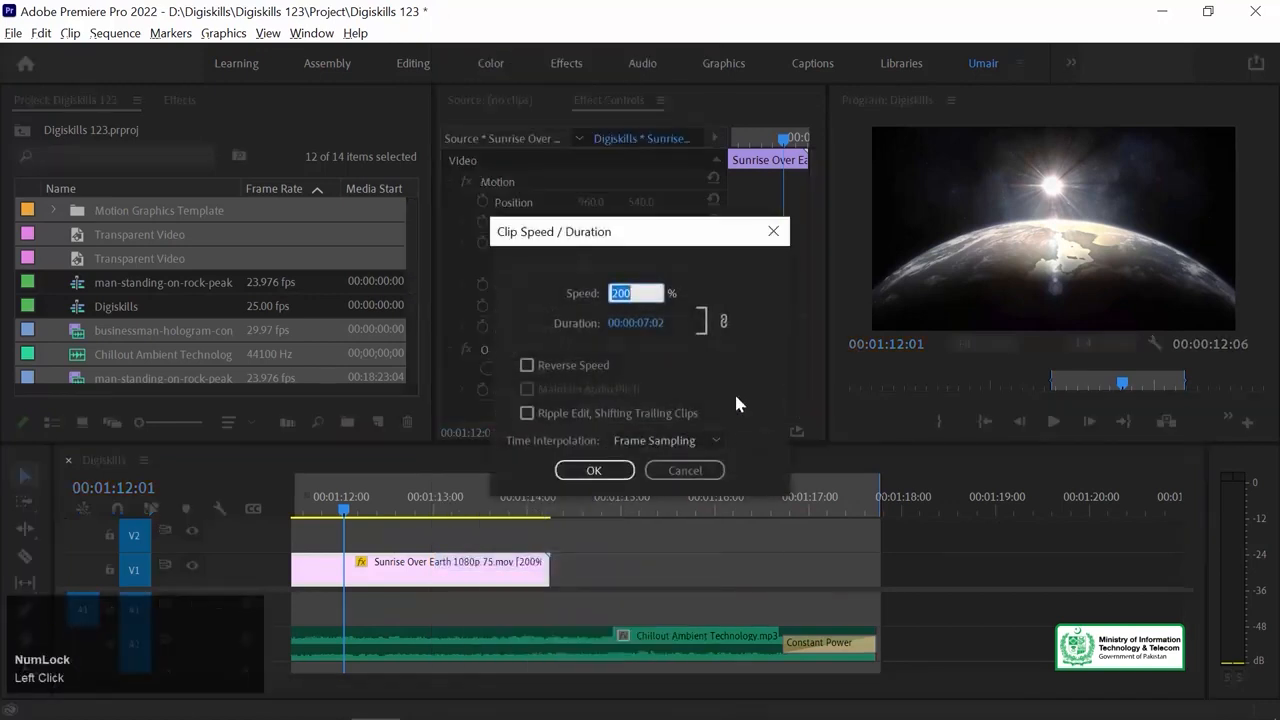
{"action": "type", "text": "400"}
{"action": "key", "text": "Return"}
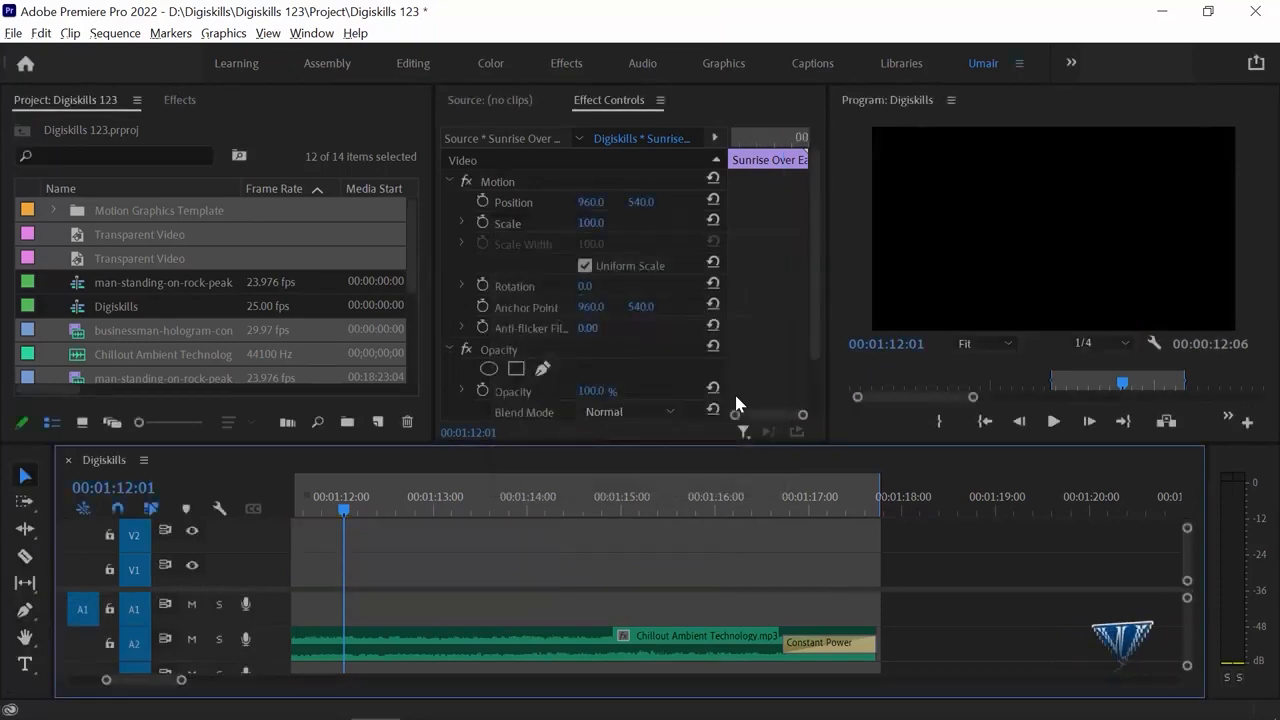
Play back the Sunrise Over Earth clip at 600% speed from its start at 00:01:07:04.
{"action": "key", "text": "Up"}
{"action": "key", "text": "Up"}
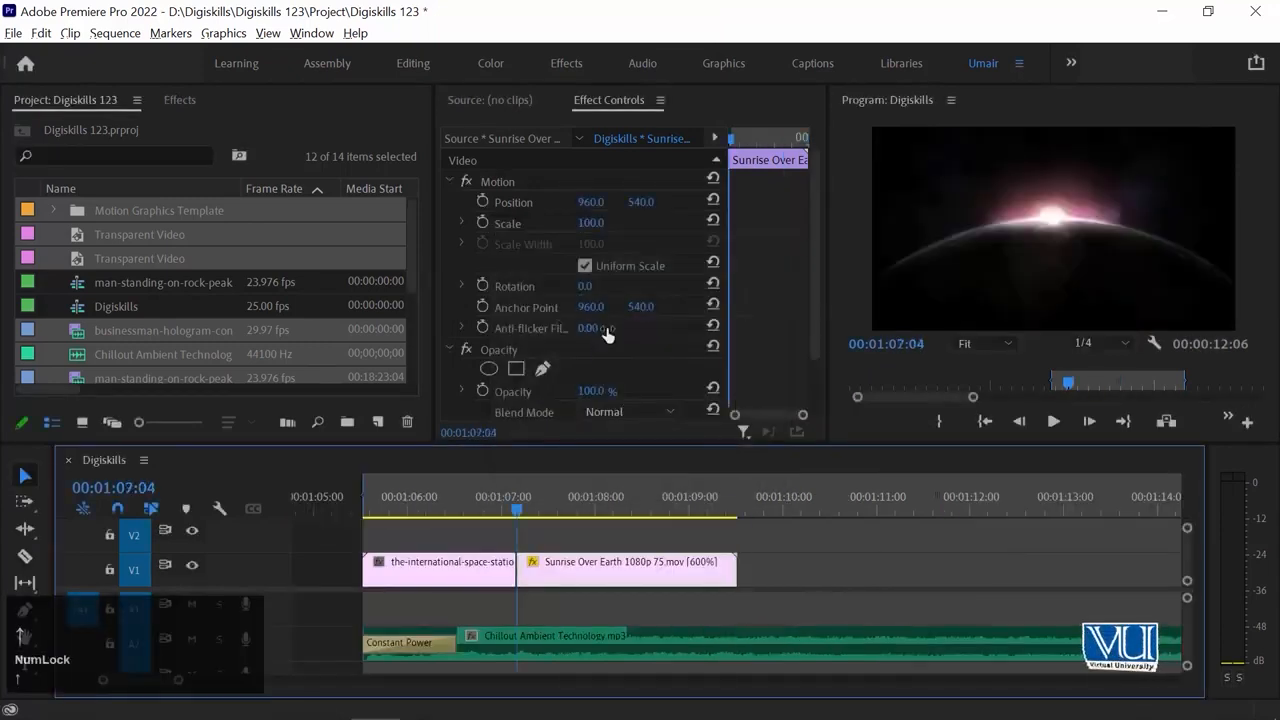
{"action": "key", "text": "minus"}
{"action": "key", "text": "space"}
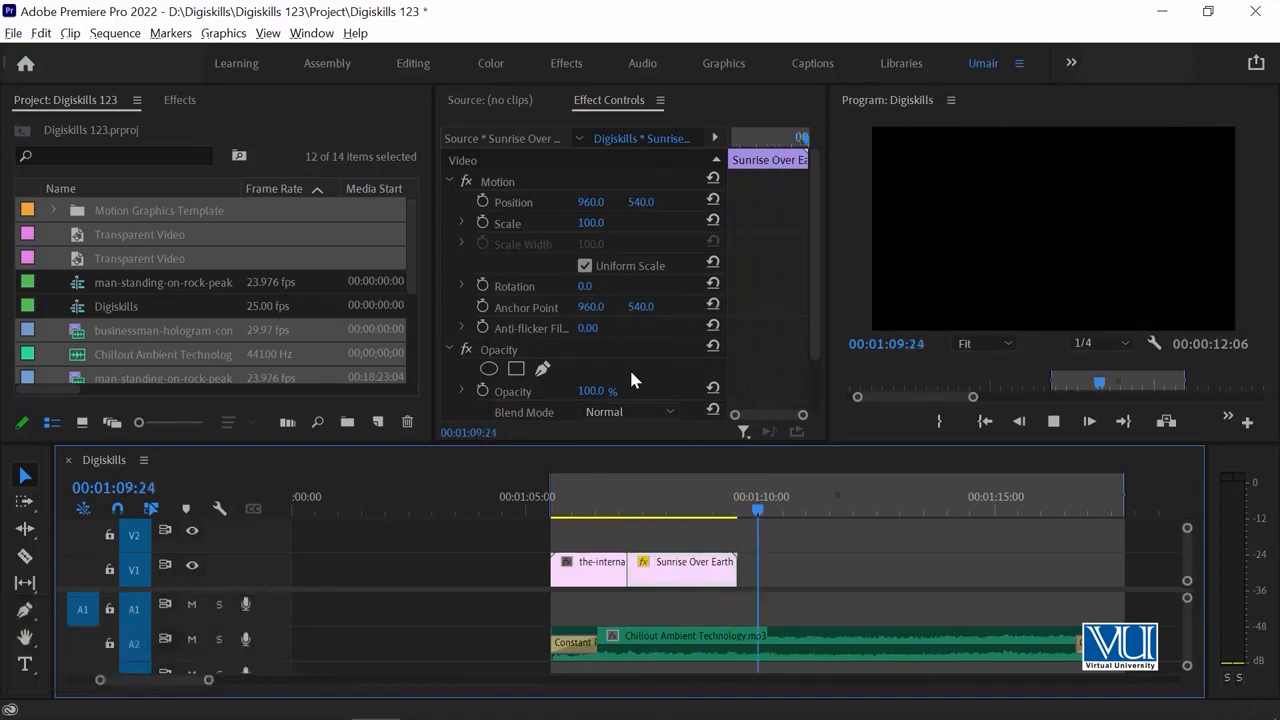
{"action": "key", "text": "space"}
Raise the Sunrise Over Earth clip's speed to about 1178.82%, giving it a duration of 00:00:01:05.
{"action": "left_click", "coordinate": [665, 492]}
{"action": "key", "text": "ctrl+r"}
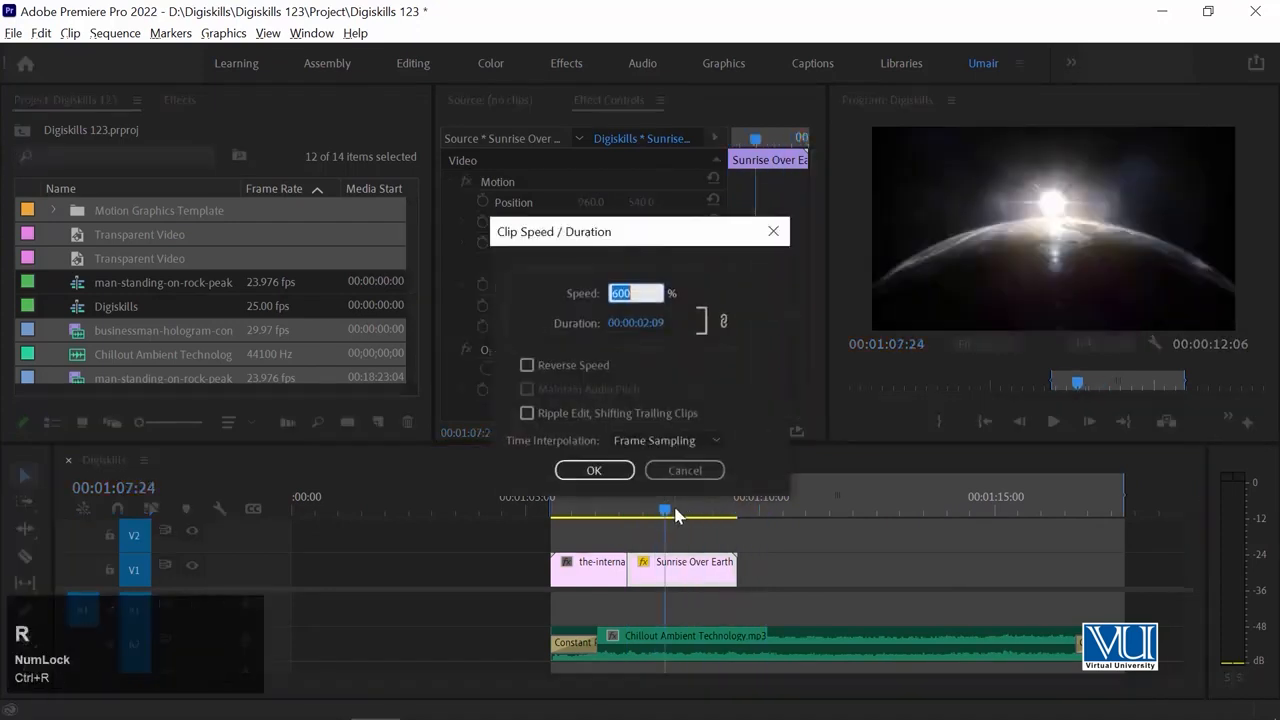
{"action": "type", "text": "120"}
{"action": "key", "text": "Return"}
Play the greatly sped-up Sunrise Over Earth clip from its start and return the playhead to 00:01:07:04.
{"action": "key", "text": "space"}
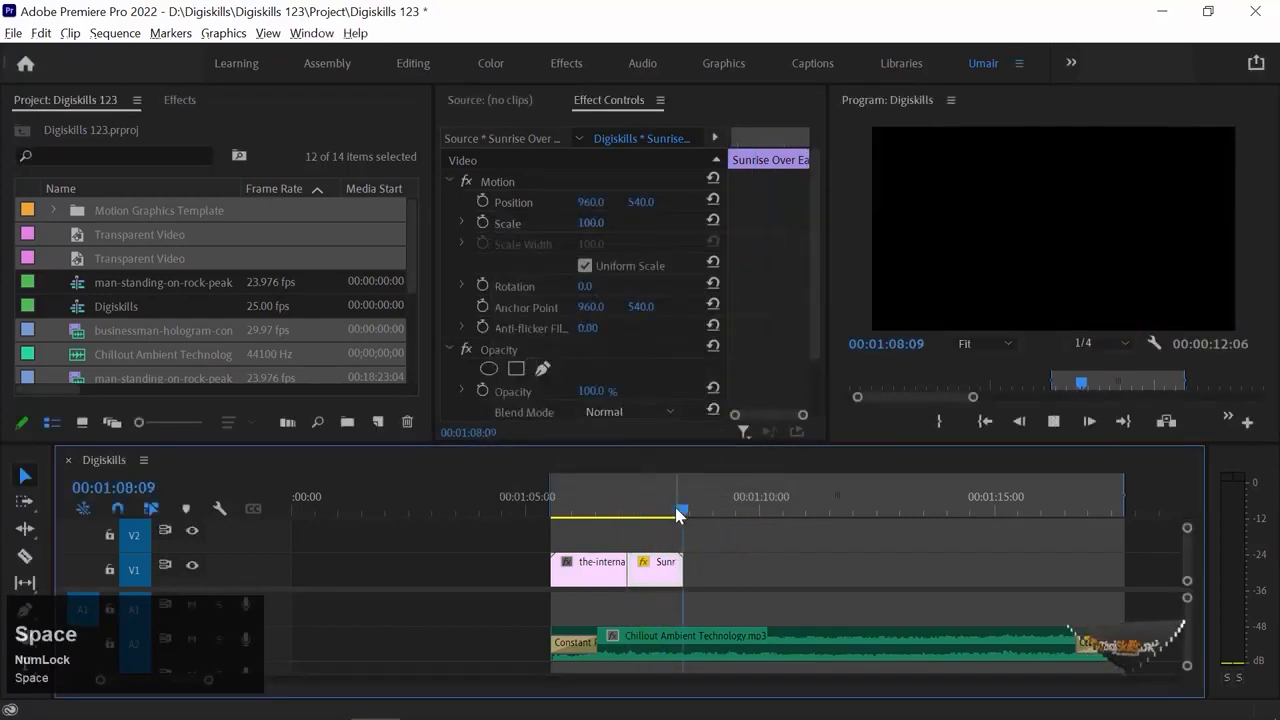
{"action": "key", "text": "Up"}
{"action": "key", "text": "space"}
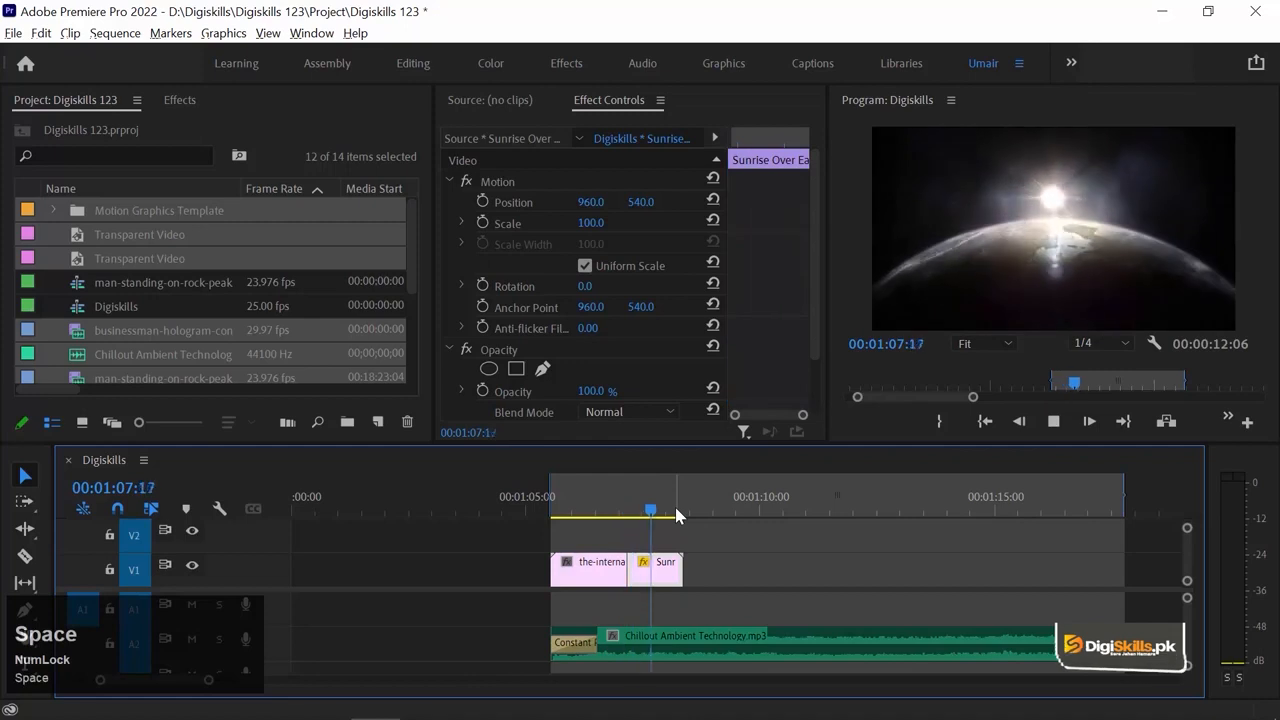
{"action": "key", "text": "Up"}
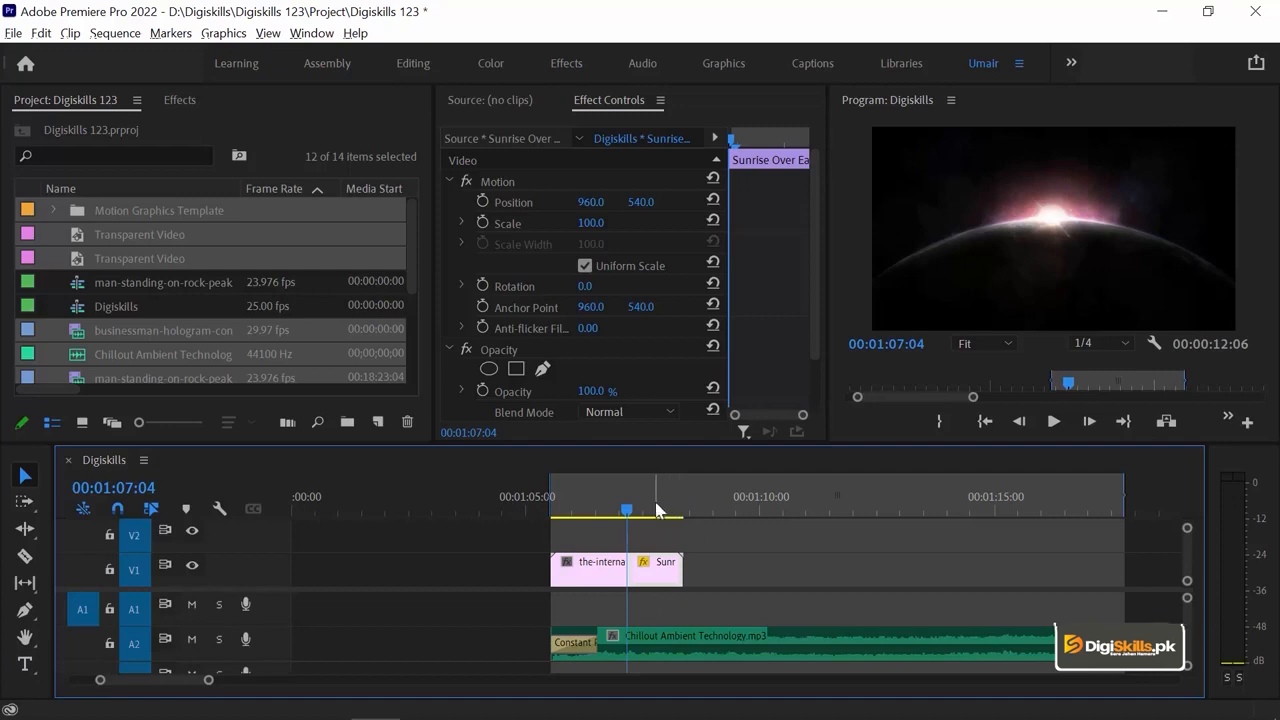
Slow the Sunrise Over Earth clip to 40% speed through Speed/Duration and play it back from its start.
{"action": "key", "text": "minus"}
{"action": "key", "text": "equal"}
{"action": "key", "text": "equal"}
{"action": "key", "text": "minus"}
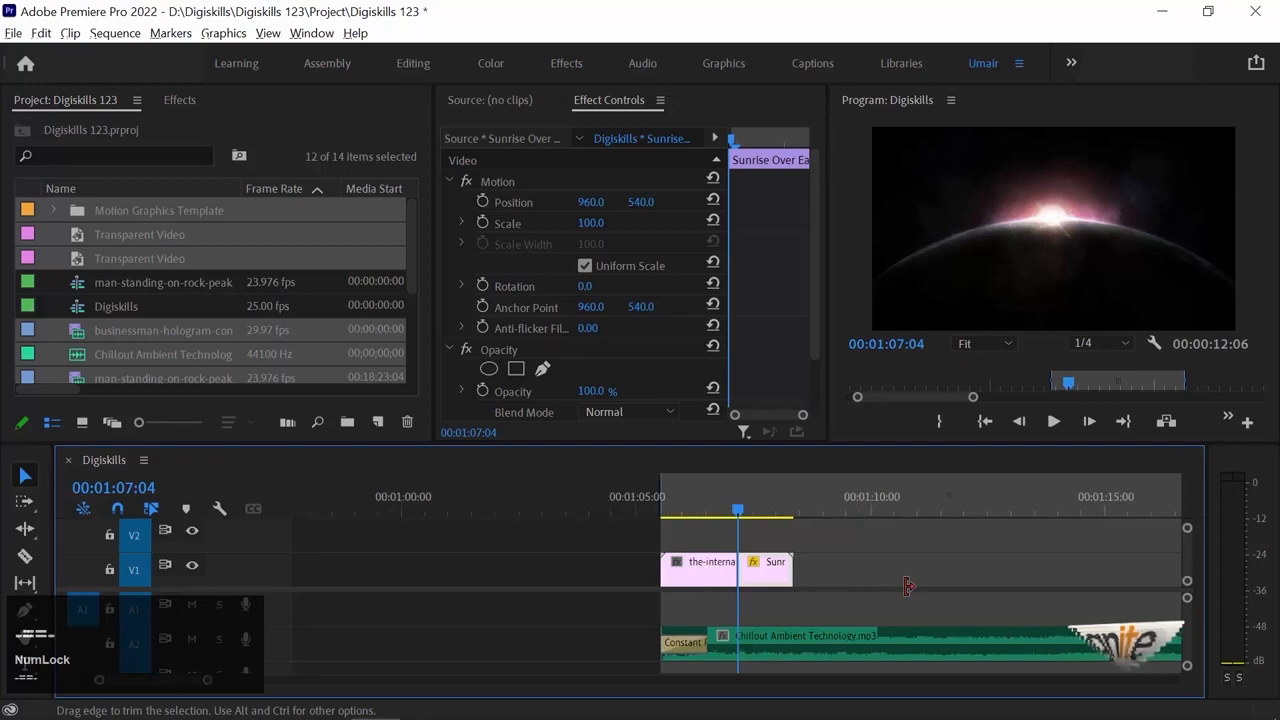
{"action": "key", "text": "minus"}
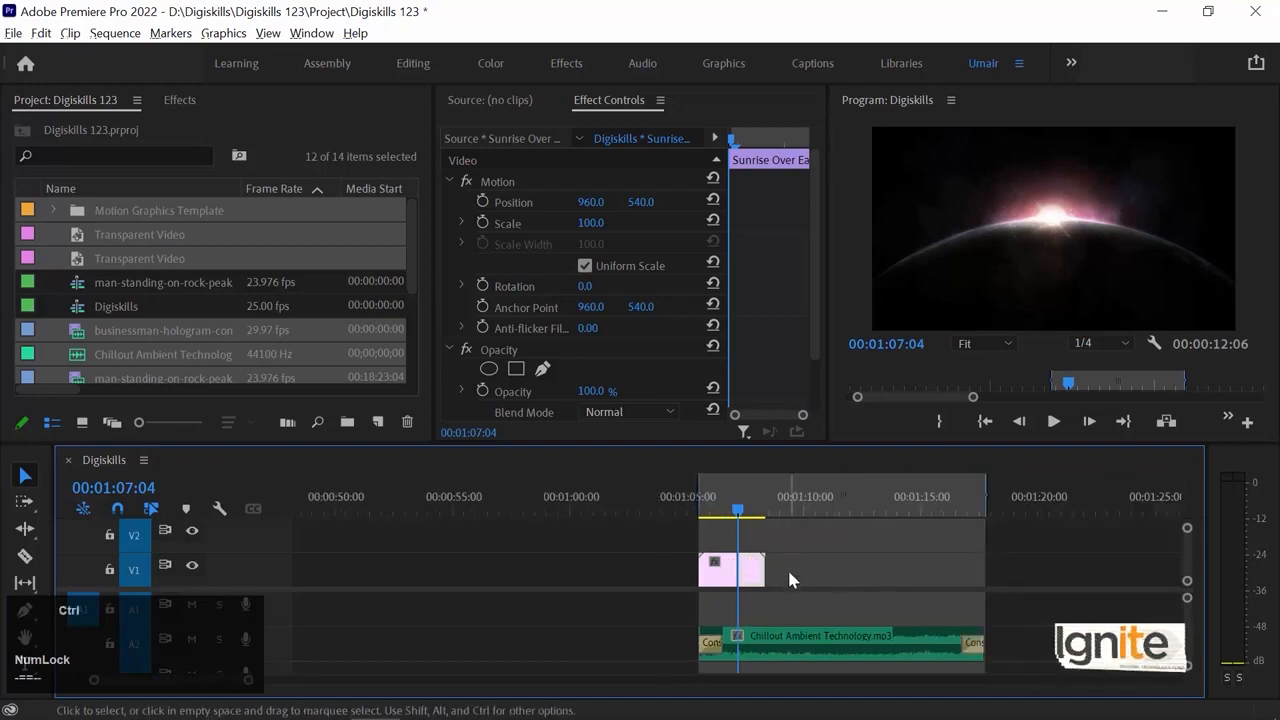
{"action": "key", "text": "ctrl+r"}
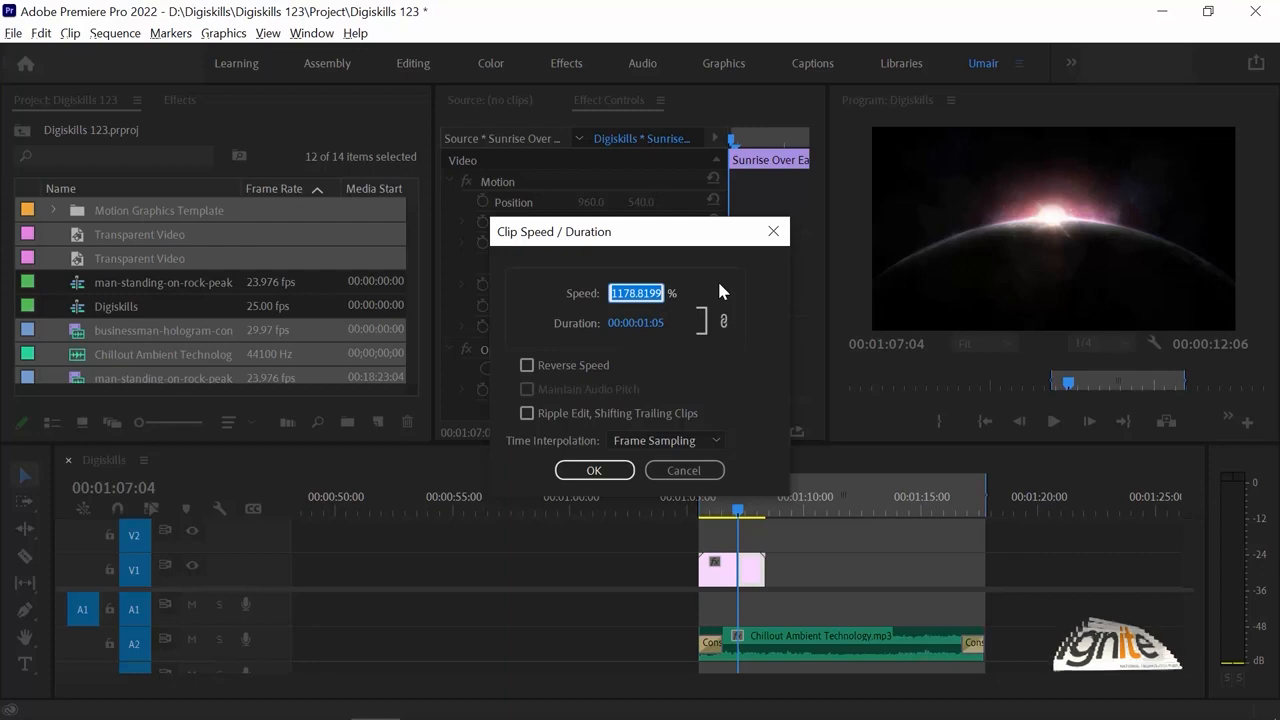
{"action": "type", "text": "40"}
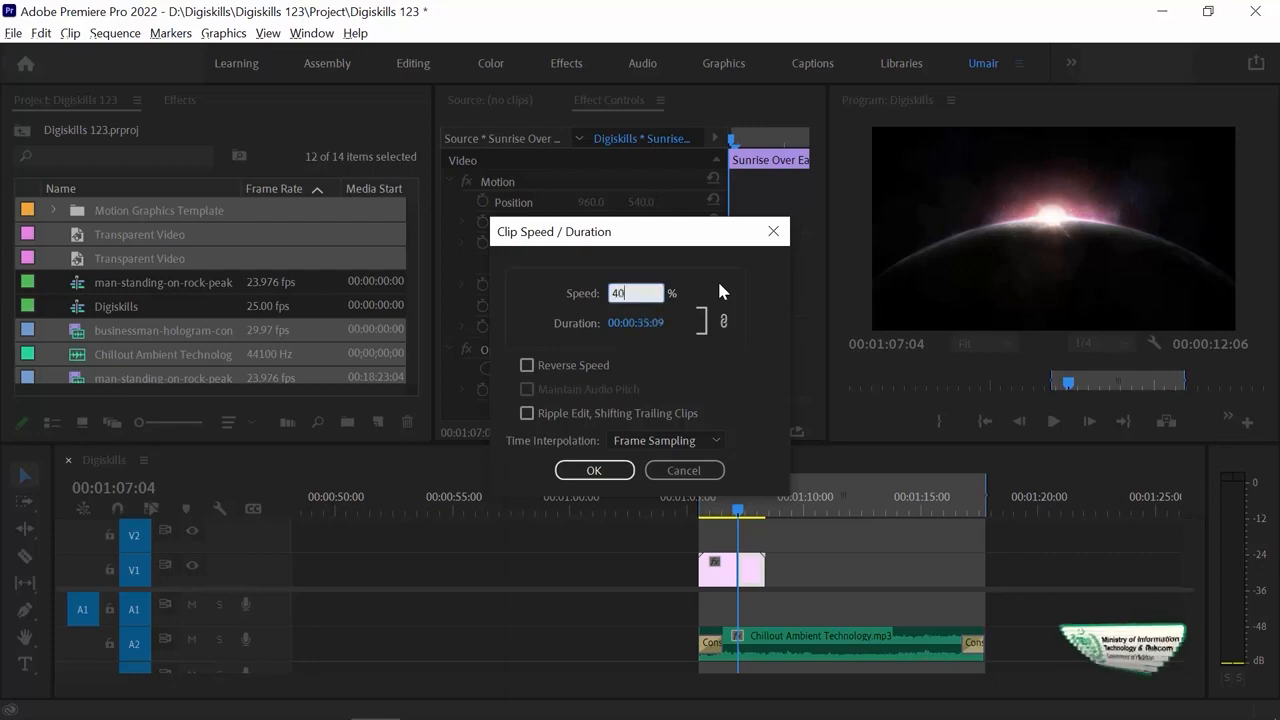
{"action": "key", "text": "Return"}
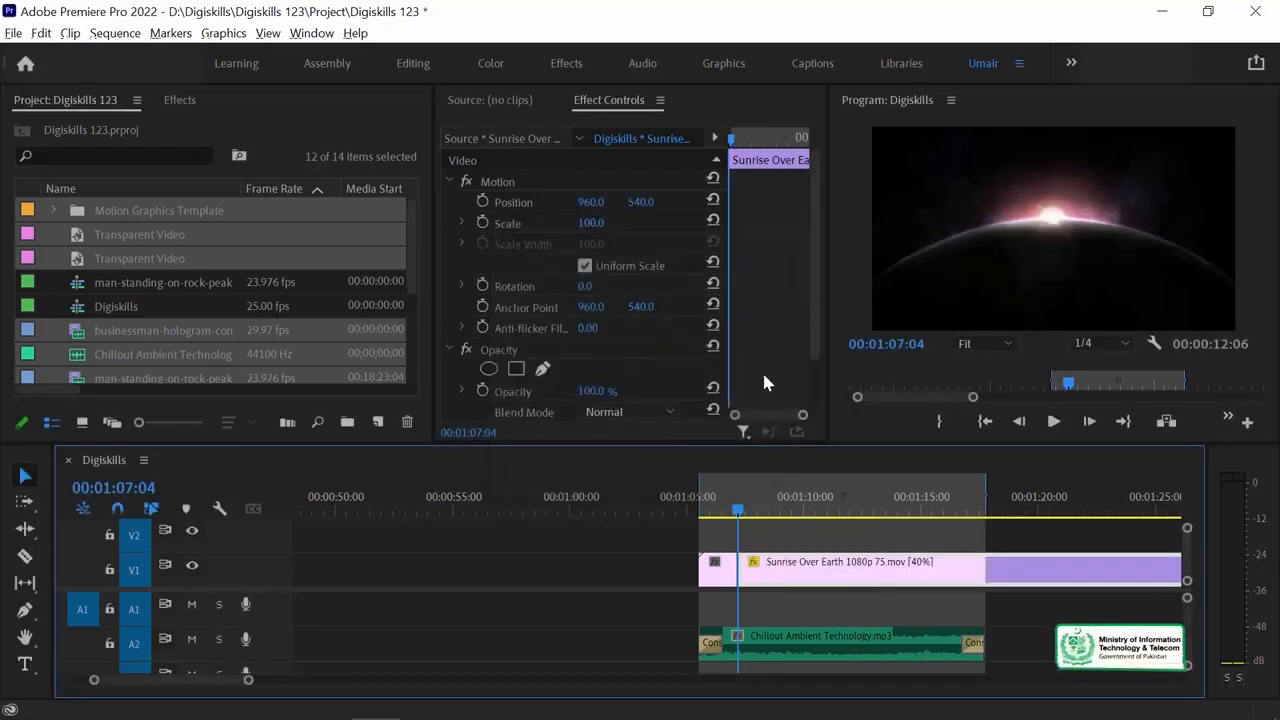
{"action": "key", "text": "minus"}
{"action": "key", "text": "space"}
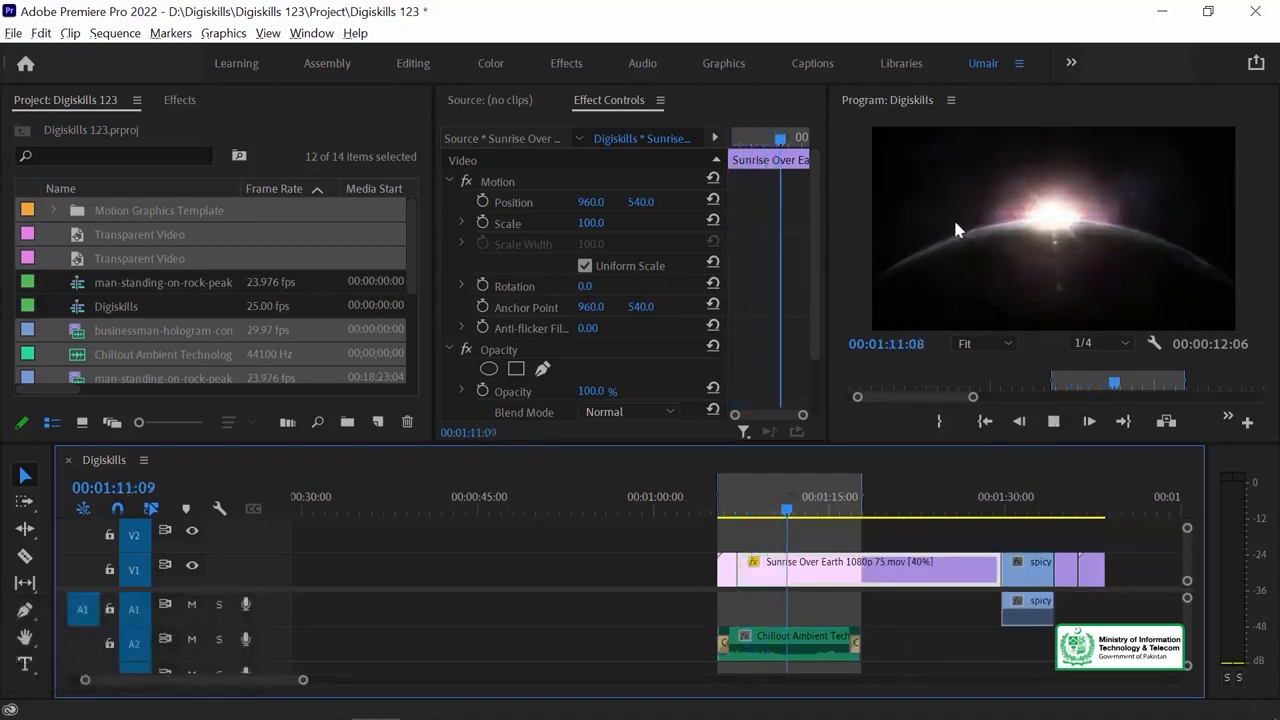
Play the 40% speed Sunrise Over Earth clip in the enlarged program monitor, then restore the workspace.
{"action": "left_click", "coordinate": [851, 203]}
{"action": "key", "text": "grave"}
{"action": "key", "text": "space"}
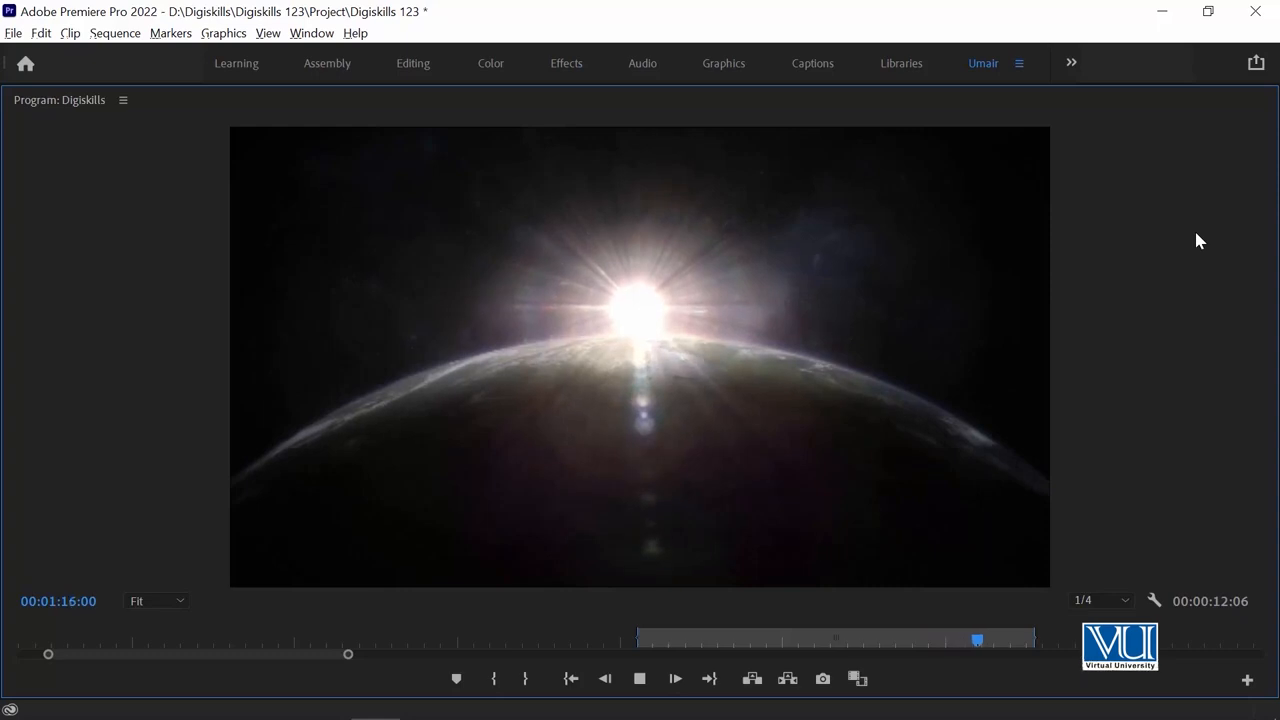
{"action": "key", "text": "space"}
{"action": "key", "text": "grave"}
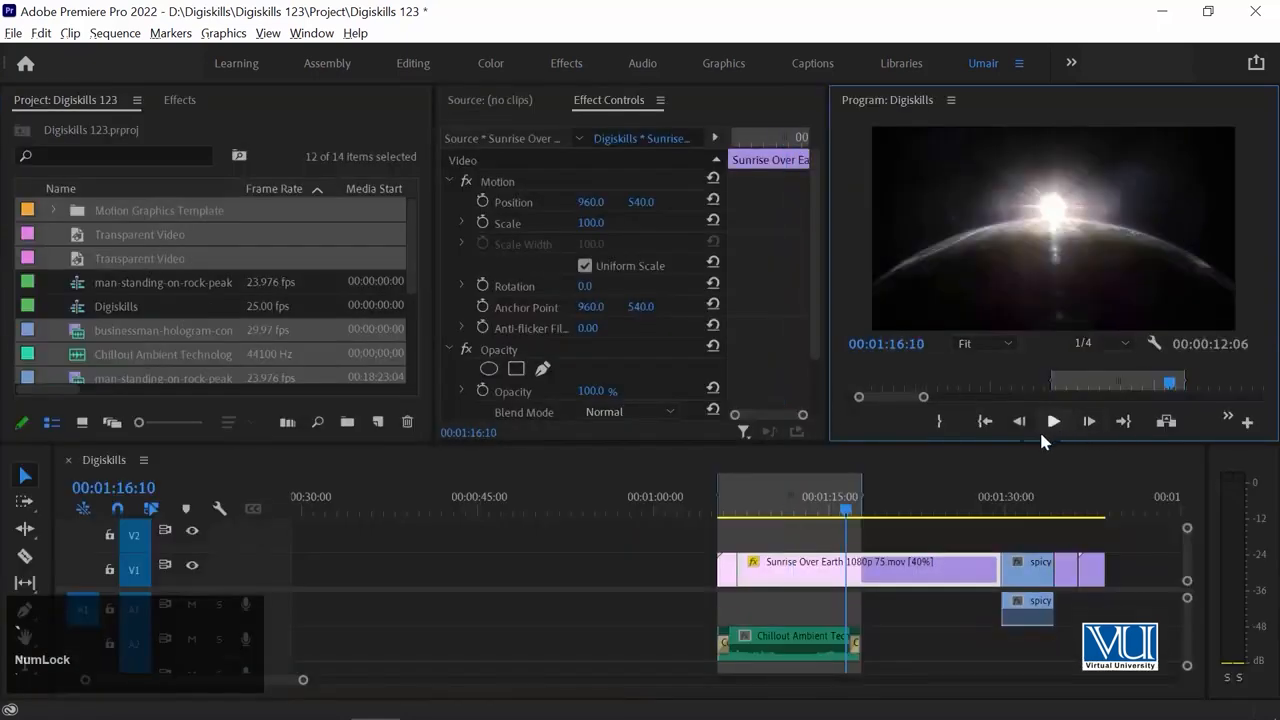
Slow the Sunrise Over Earth clip to 20% speed through Speed/Duration.
{"action": "left_click", "coordinate": [940, 578]}
{"action": "key", "text": "ctrl+r"}
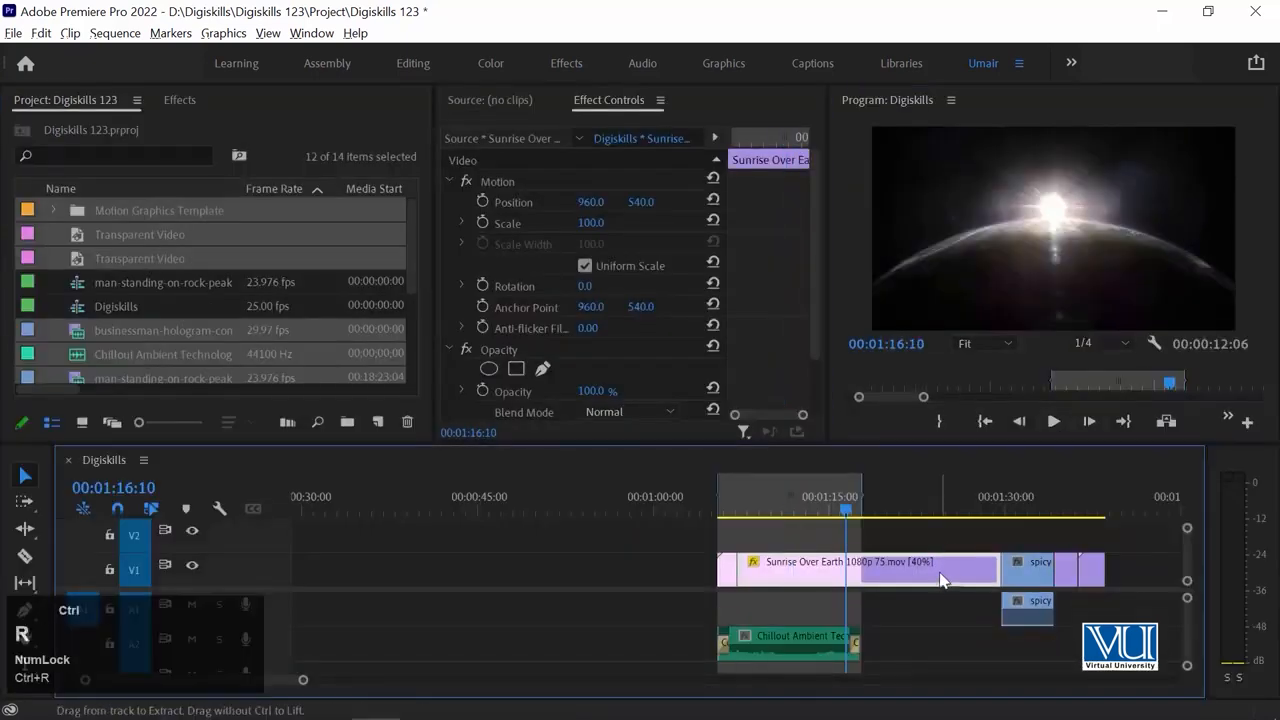
{"action": "type", "text": "20"}
{"action": "key", "text": "Return"}
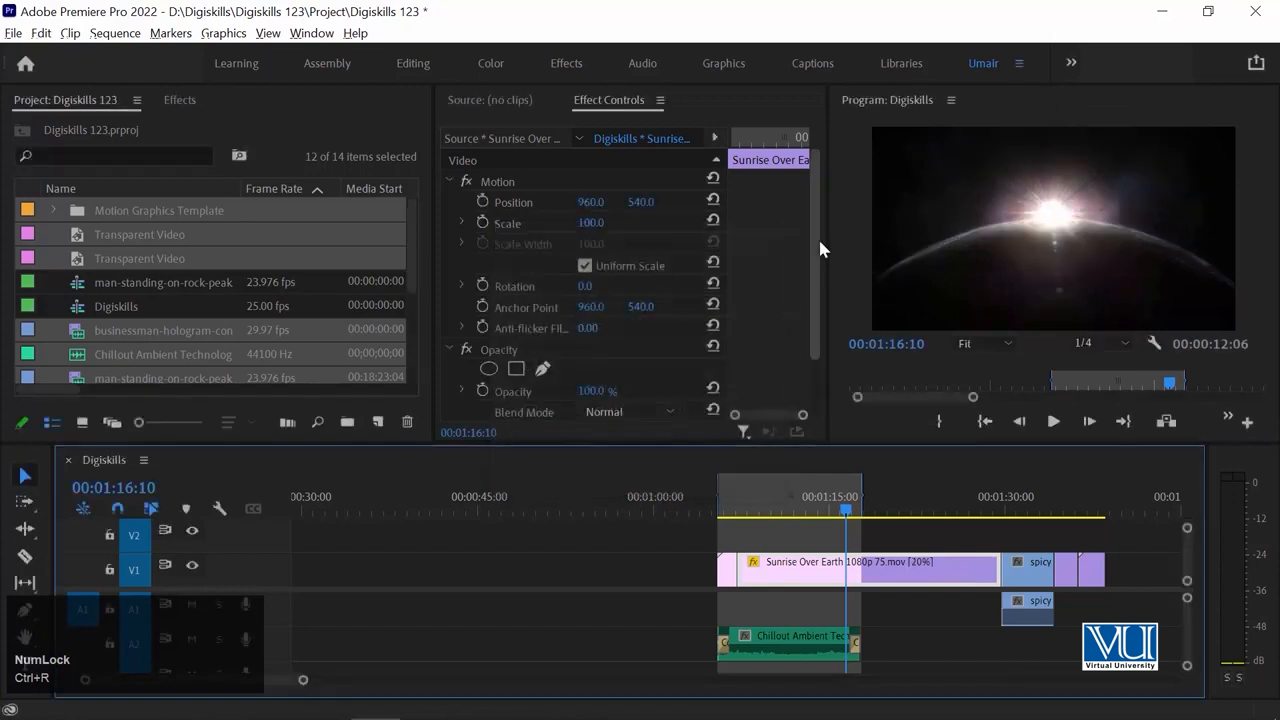
Play the 20% speed Sunrise Over Earth clip from 00:01:07:04 in the enlarged program monitor.
{"action": "left_click", "coordinate": [836, 183]}
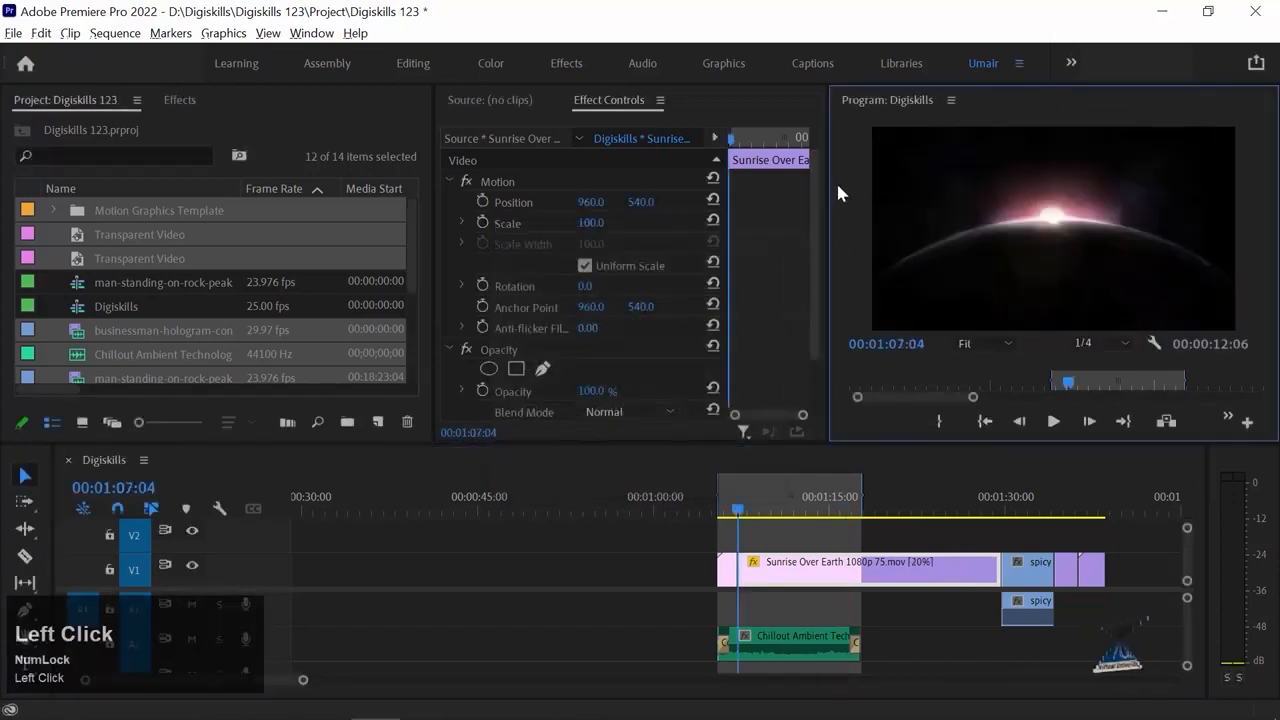
{"action": "key", "text": "grave"}
{"action": "key", "text": "space"}
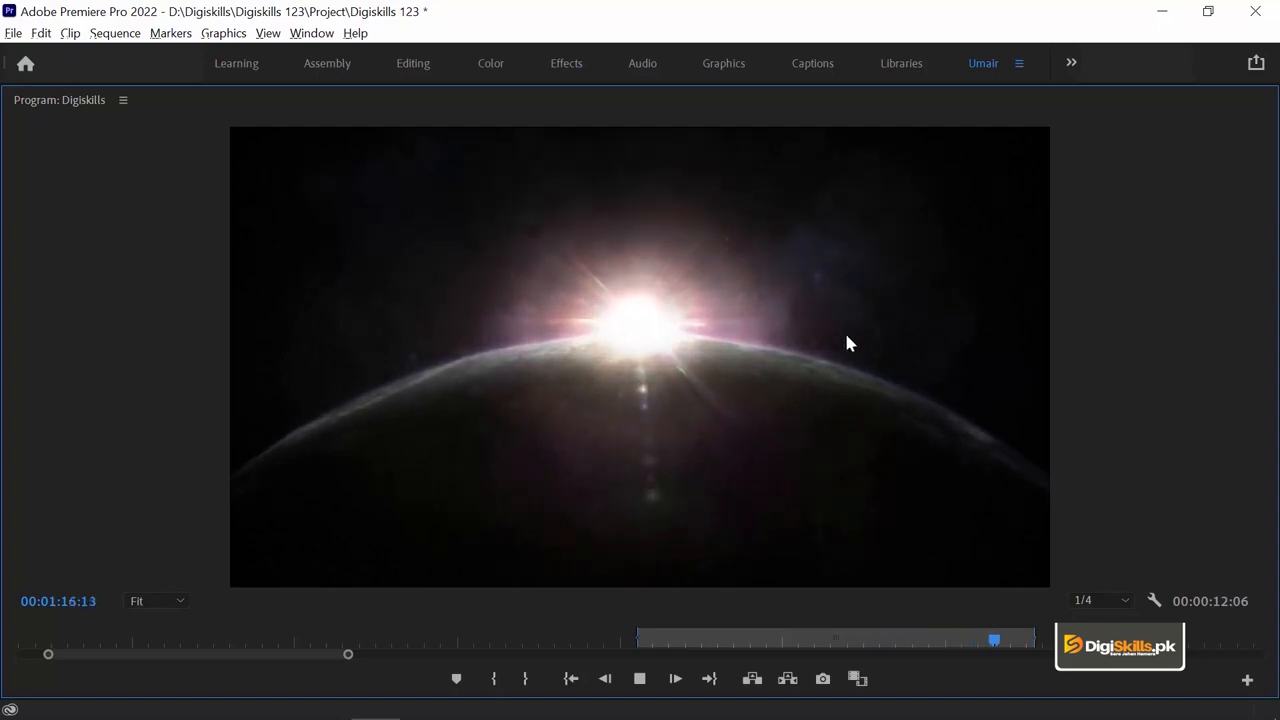
{"action": "key", "text": "space"}
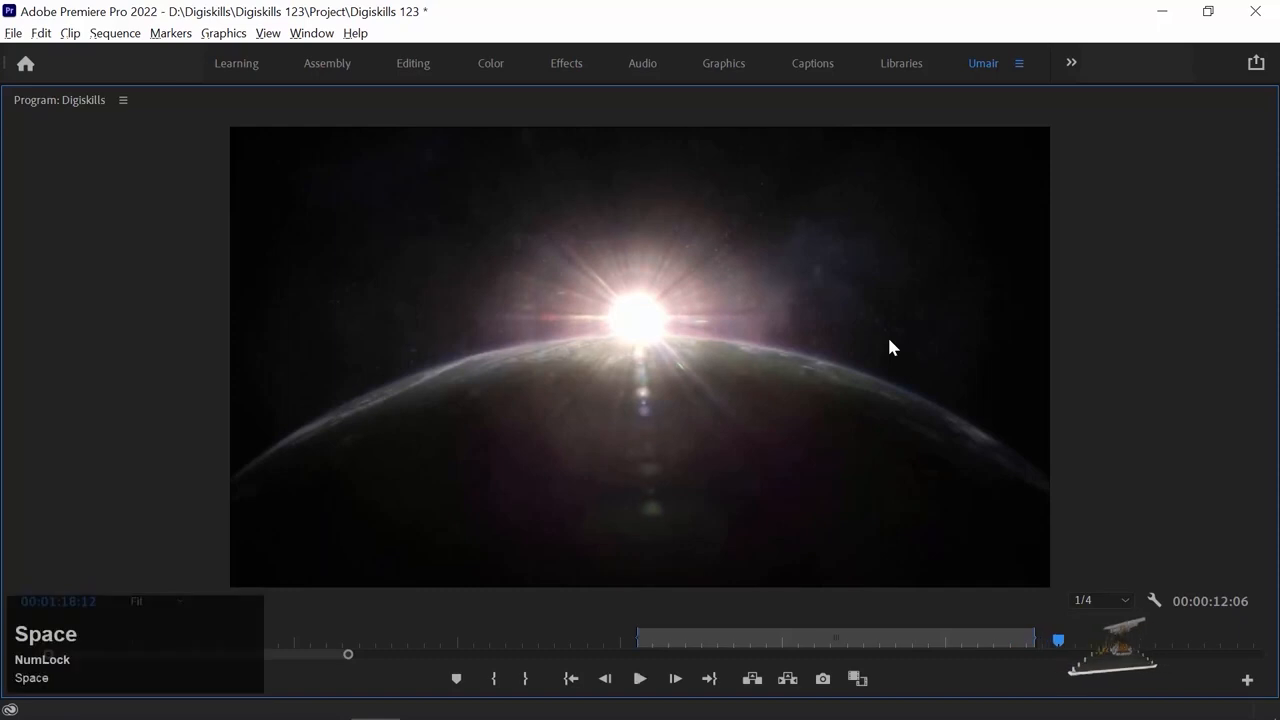
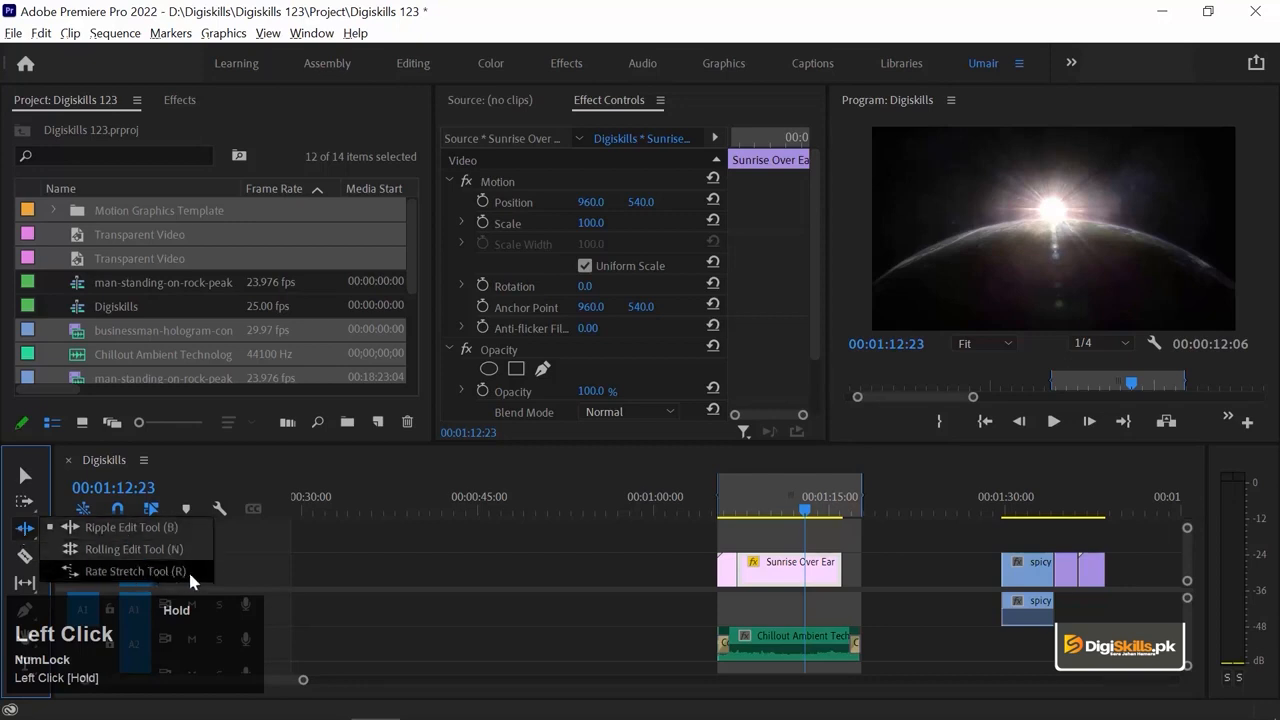
Rate-stretch the Sunrise Over Earth clip out to the spicy-paprika clip at 20%, then back to the playhead at 00:01:09:03, reaching 230.61% speed.
{"action": "left_click", "coordinate": [152, 570]}
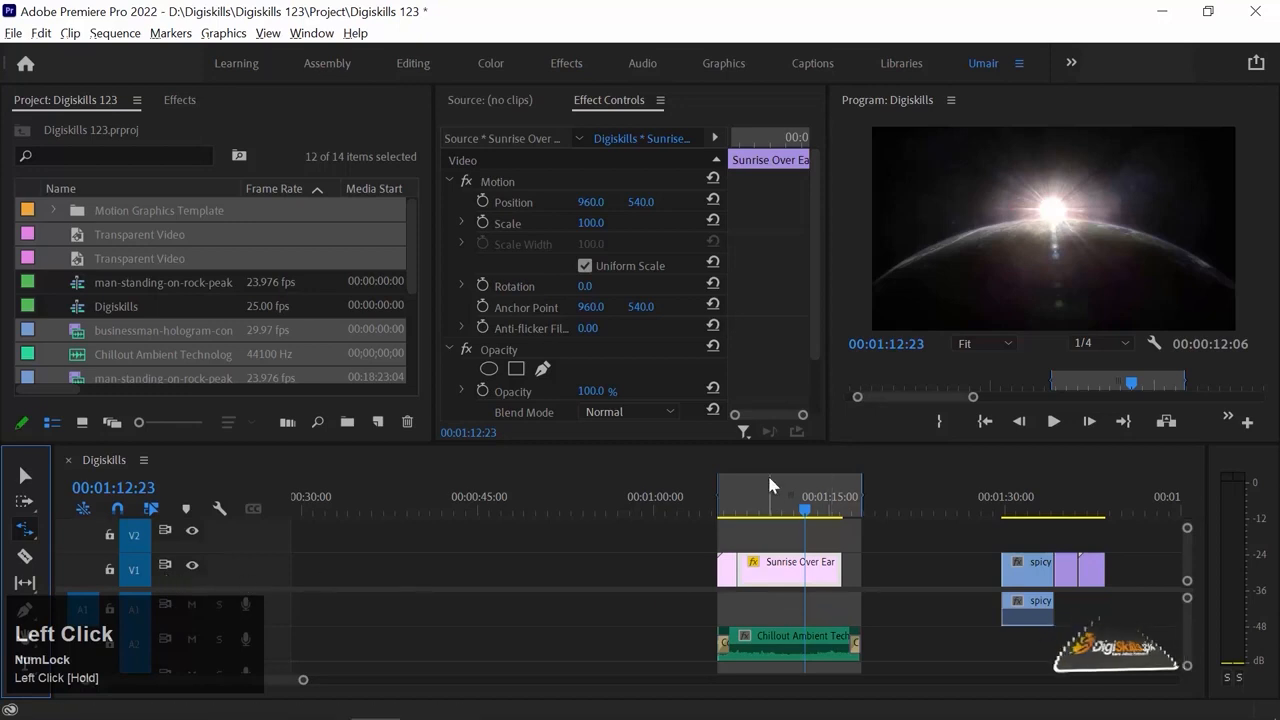
{"action": "left_click", "coordinate": [760, 500]}
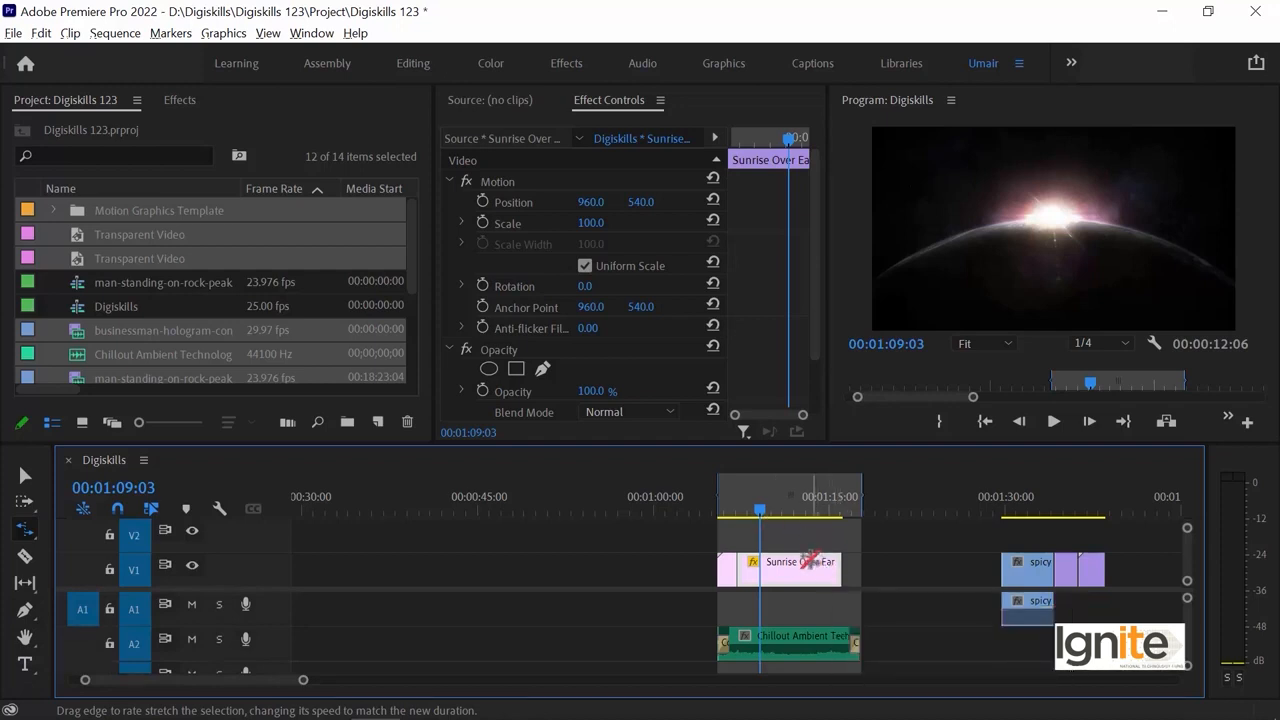
{"action": "left_click_drag", "start_coordinate": [842, 571], "coordinate": [998, 567]}
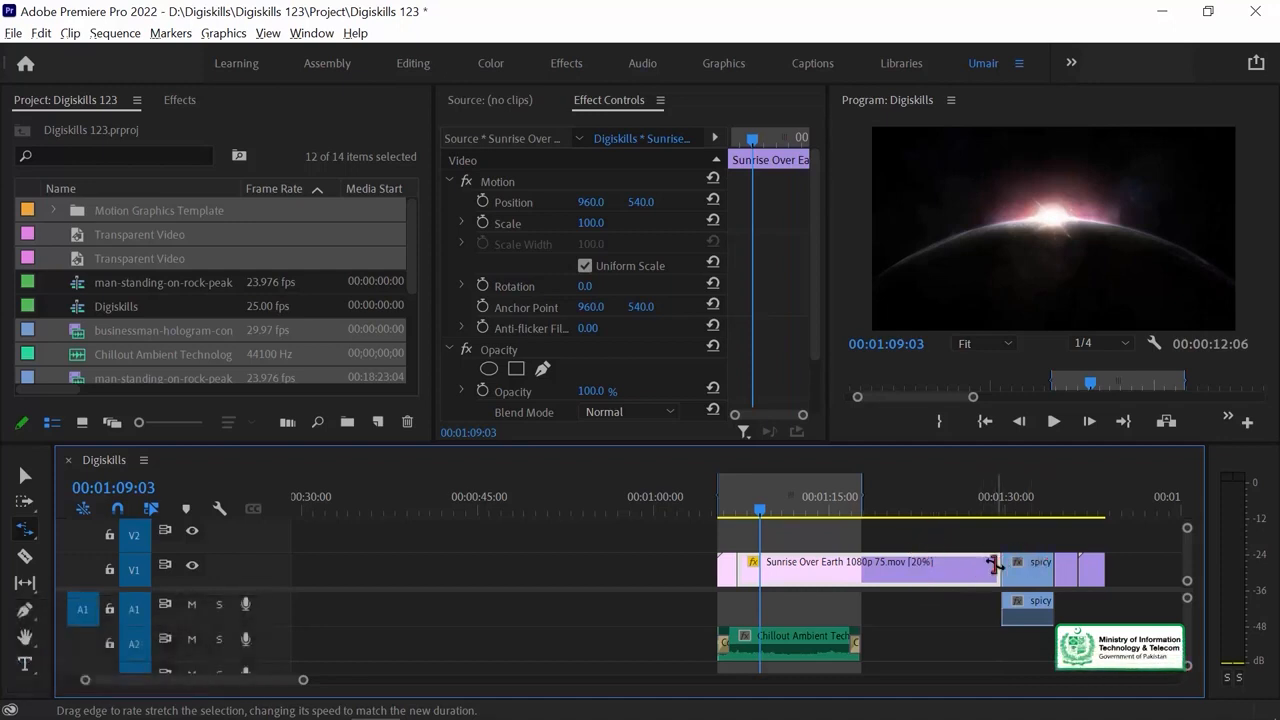
{"action": "left_click_drag", "start_coordinate": [993, 565], "coordinate": [772, 562]}
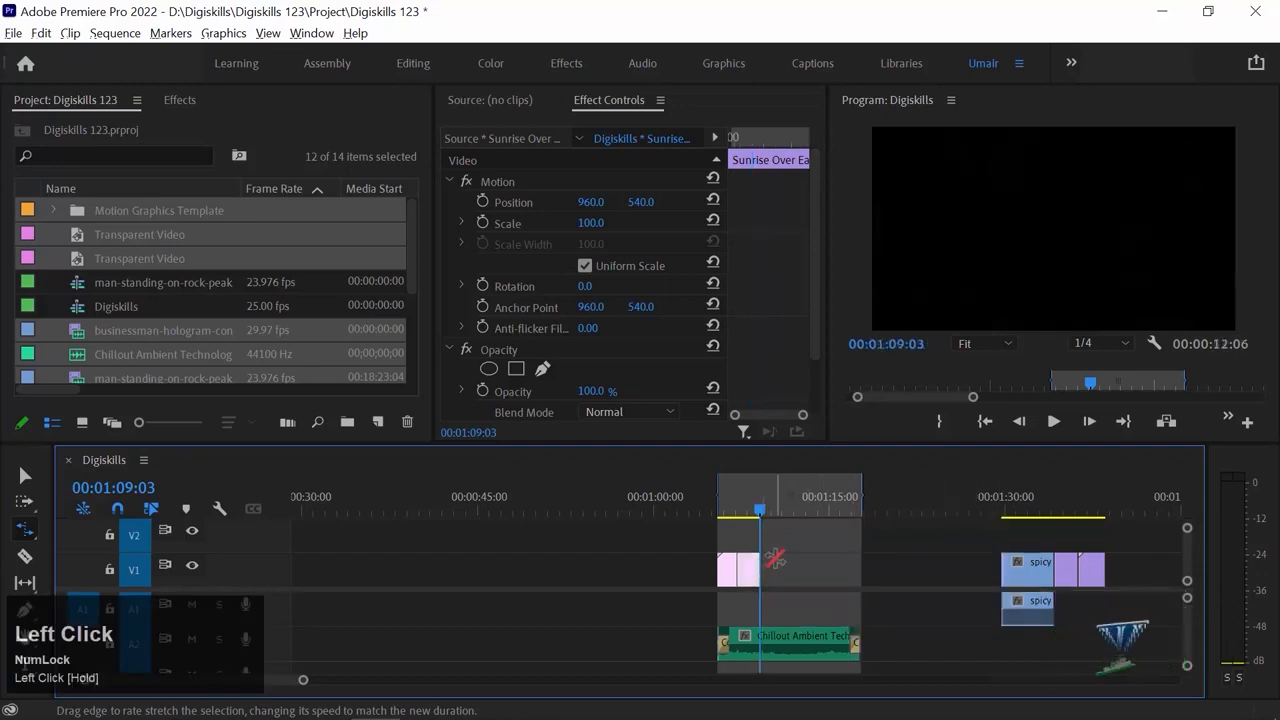
Rate-stretch the end of the Sunrise Over Earth clip further inward to about 627.78% speed, with the playhead at 00:01:07:04.
{"action": "key", "text": "="}
{"action": "key", "text": "="}
{"action": "key", "text": "="}
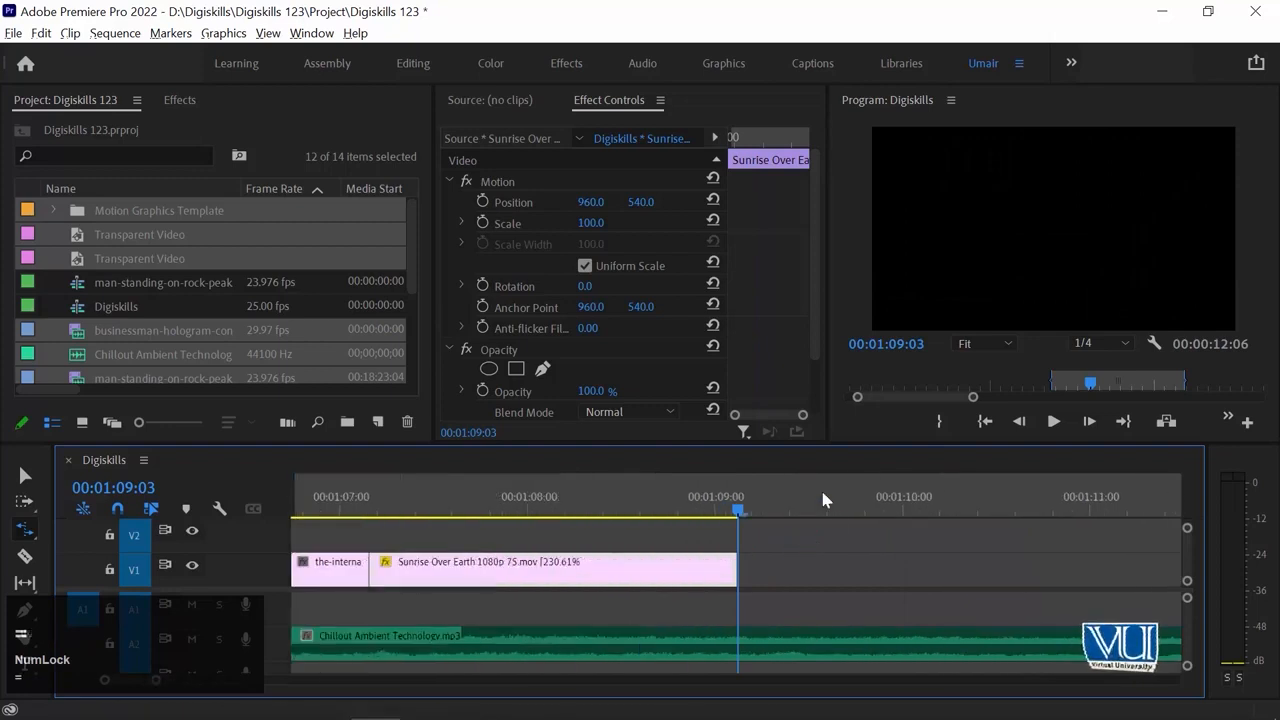
{"action": "key", "text": "Up"}
{"action": "left_click_drag", "start_coordinate": [728, 562], "coordinate": [502, 566]}
{"action": "key", "text": "equal"}
{"action": "key", "text": "equal"}
{"action": "key", "text": "equal"}
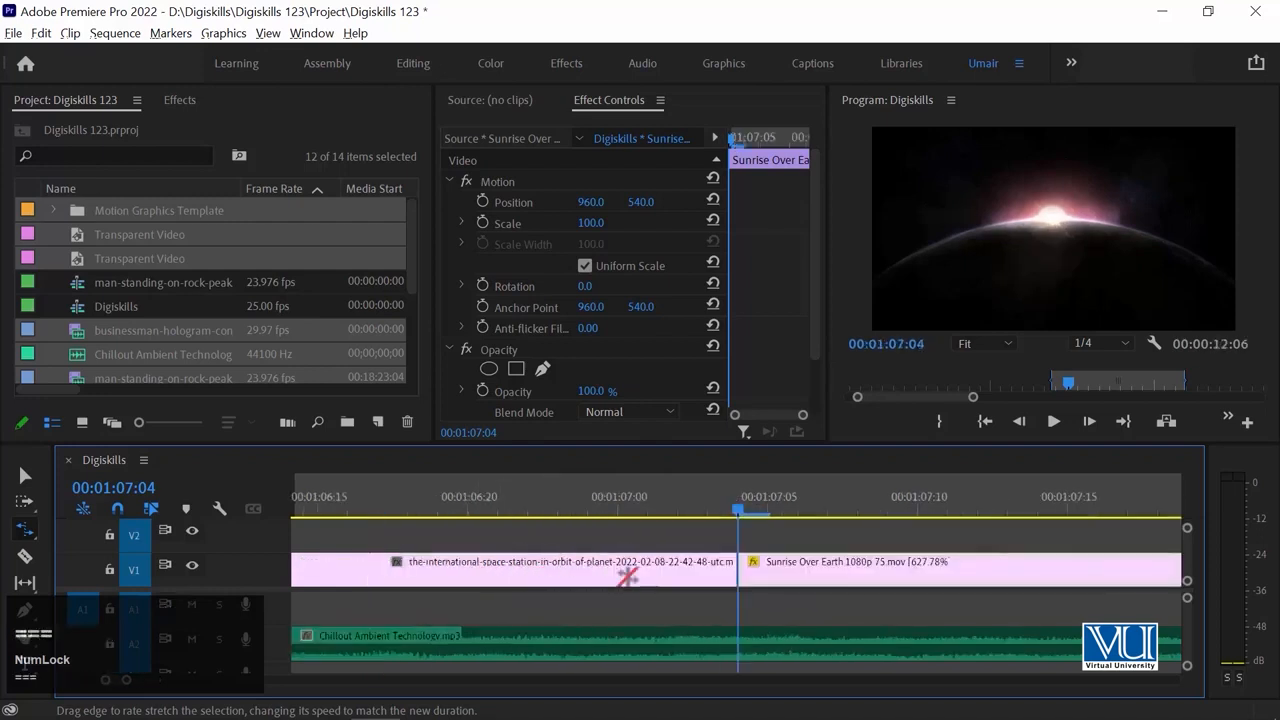
Play the shortened Sunrise Over Earth clip and bring the playhead back to about its start at 00:01:07:02.
{"action": "key", "text": "minus"}
{"action": "key", "text": "minus"}
{"action": "key", "text": "minus"}
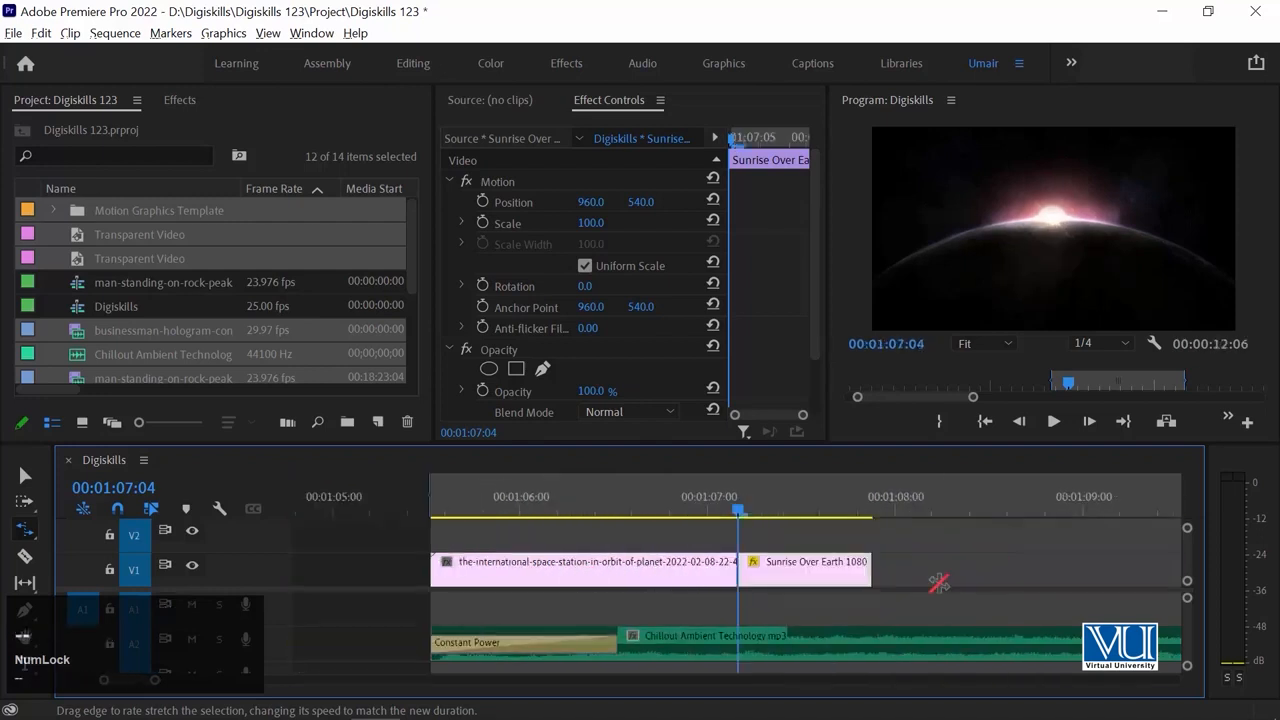
{"action": "key", "text": "space"}
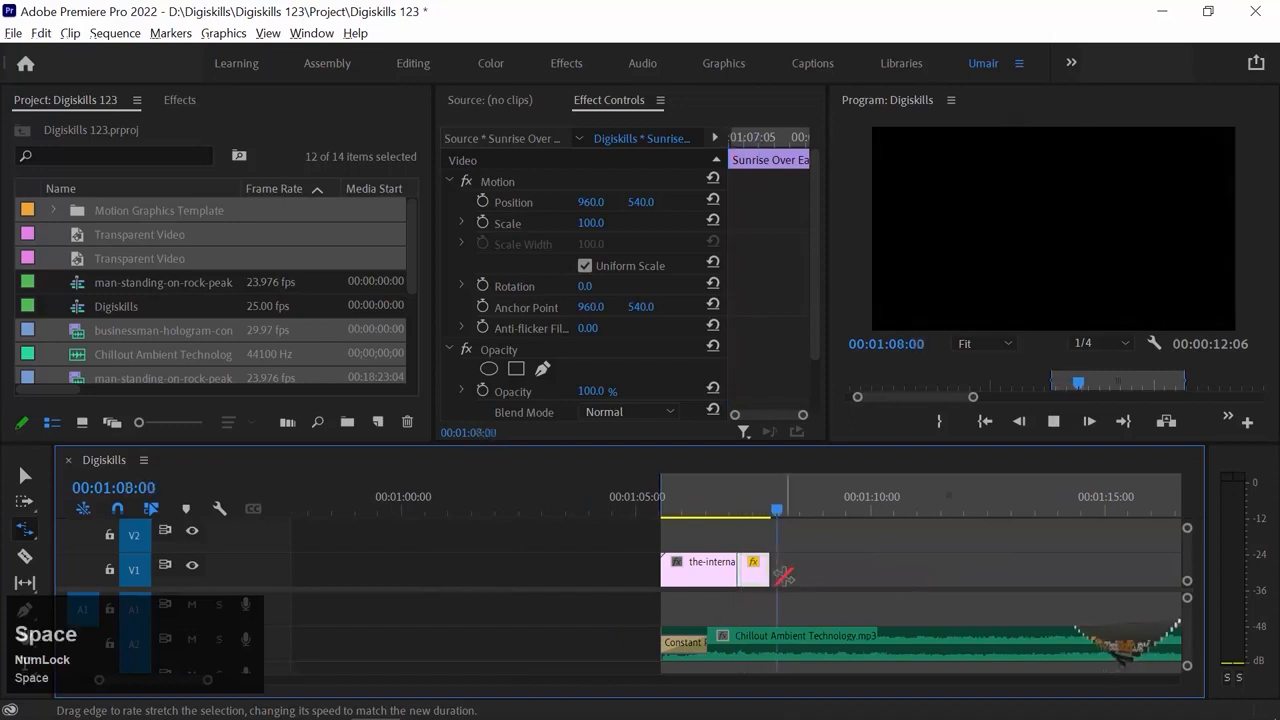
{"action": "left_click", "coordinate": [735, 511]}
{"action": "key", "text": "space"}
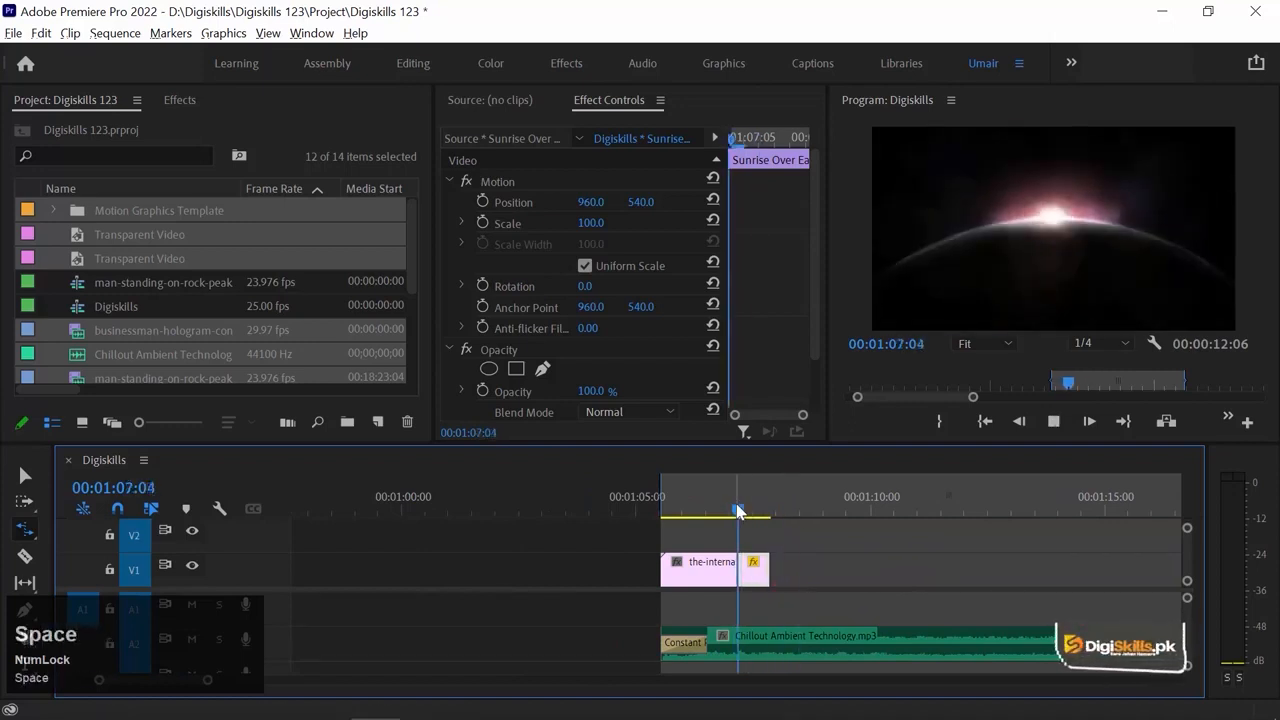
{"action": "left_click", "coordinate": [737, 511]}
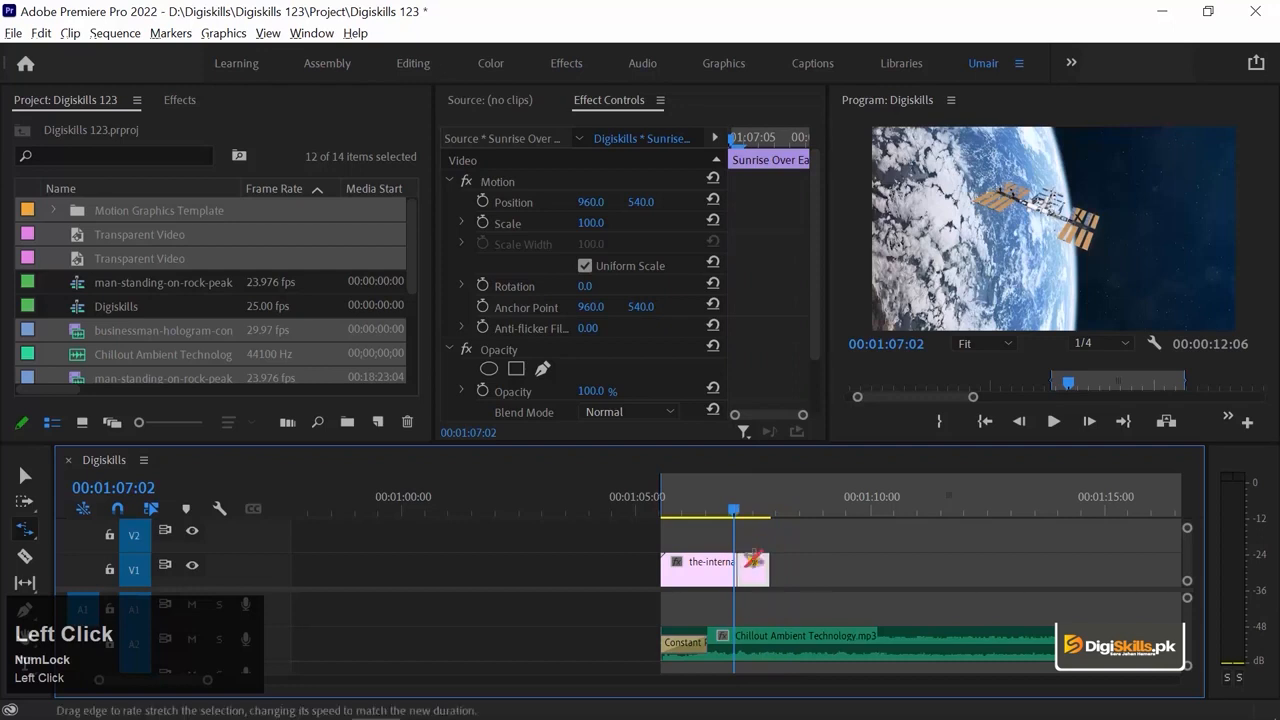
Rate-stretch the end of the Sunrise Over Earth clip outward to about 47.28% speed and play it.
{"action": "left_click_drag", "start_coordinate": [769, 562], "coordinate": [1109, 546]}
{"action": "key", "text": "space"}
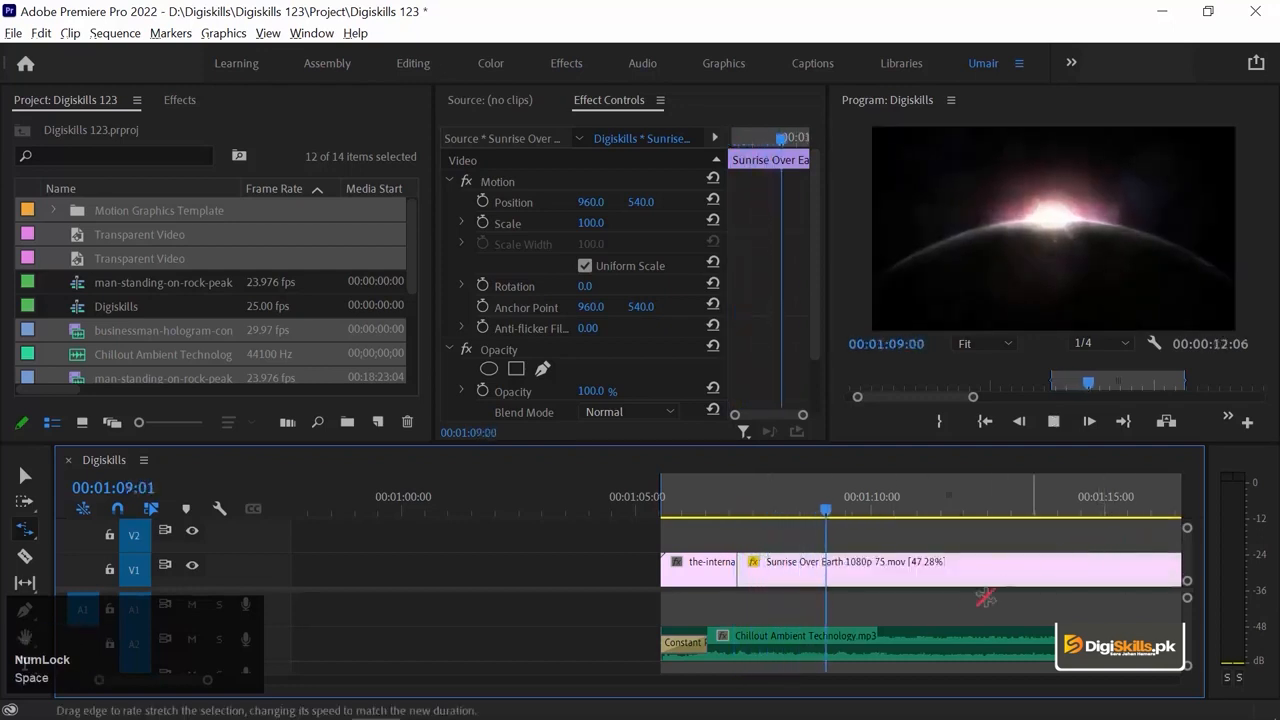
{"action": "key", "text": "space"}
{"action": "key", "text": "minus"}
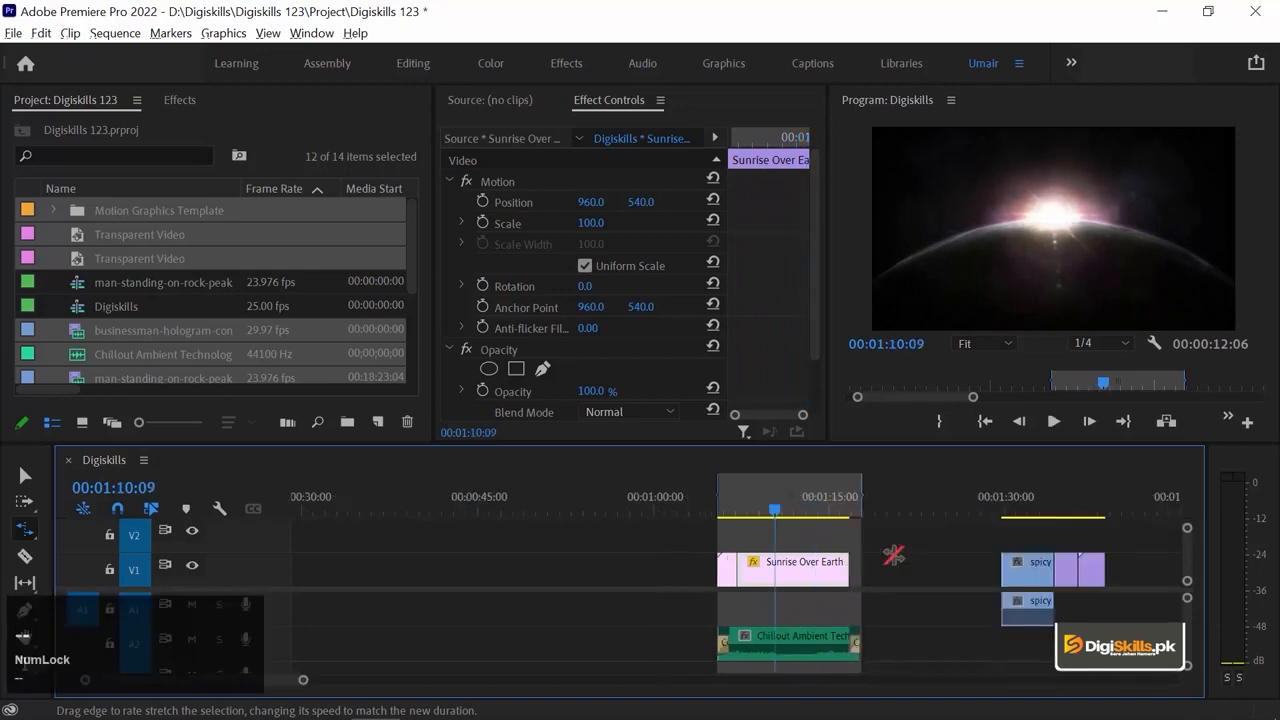
Undo the last two rate stretches of the Sunrise Over Earth clip.
{"action": "key", "text": "ctrl+z"}
{"action": "key", "text": "ctrl+shift+z"}
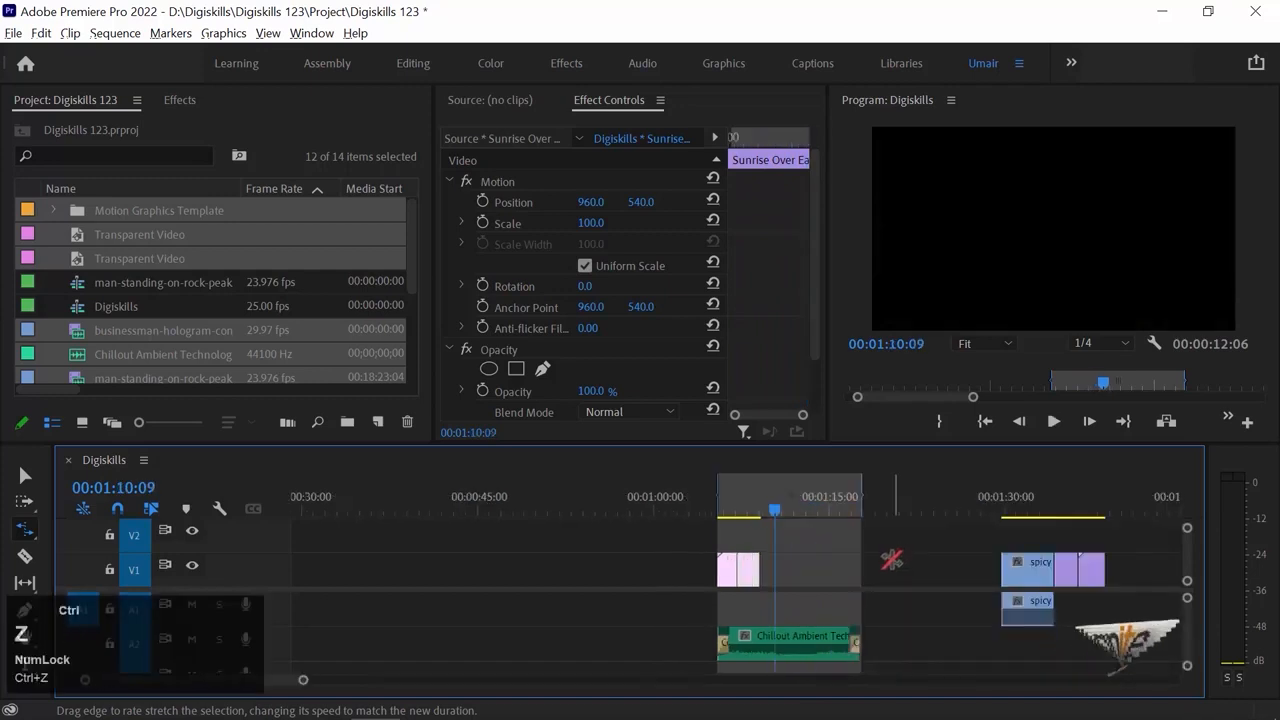
Close the gap between the Sunrise Over Earth and spicy-paprika clips and move the playhead to their cut at 00:01:09:03.
{"action": "key", "text": "v"}
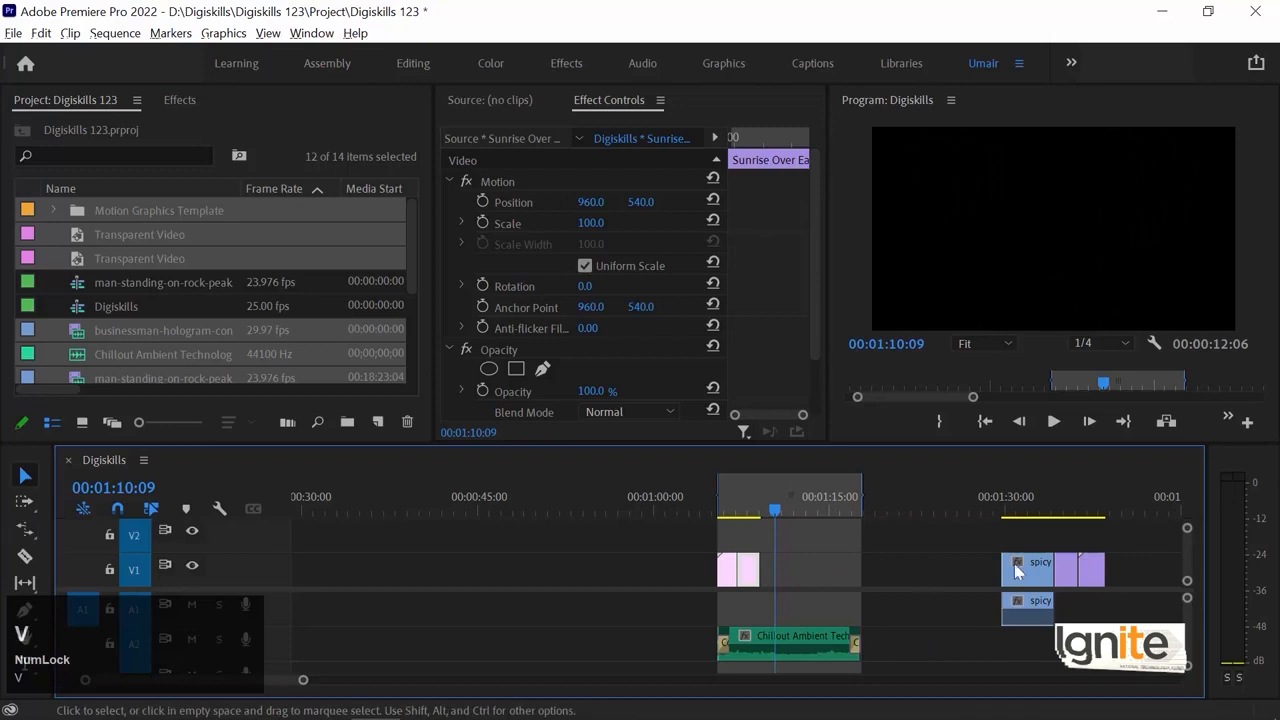
{"action": "left_click", "coordinate": [938, 566]}
{"action": "key", "text": "Up"}
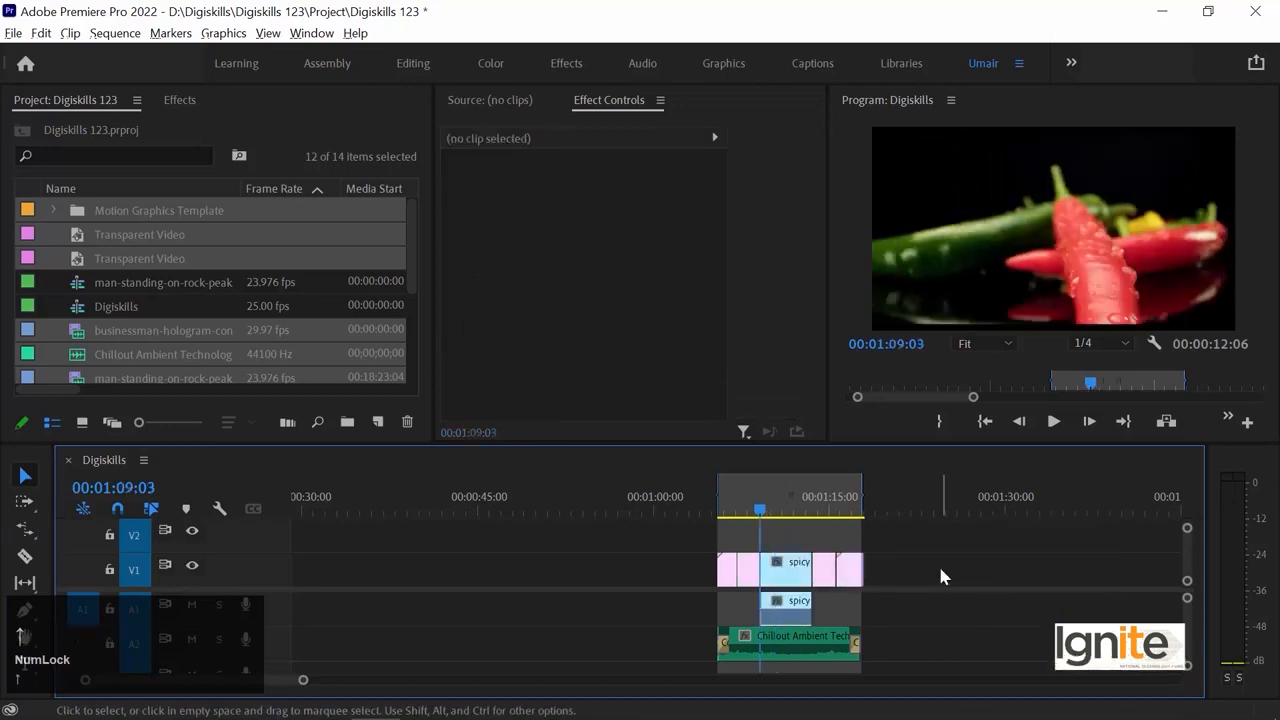
Review the Sunrise Over Earth clip's speed and duration settings and accept them as they are.
{"action": "key", "text": "equal"}
{"action": "key", "text": "equal"}
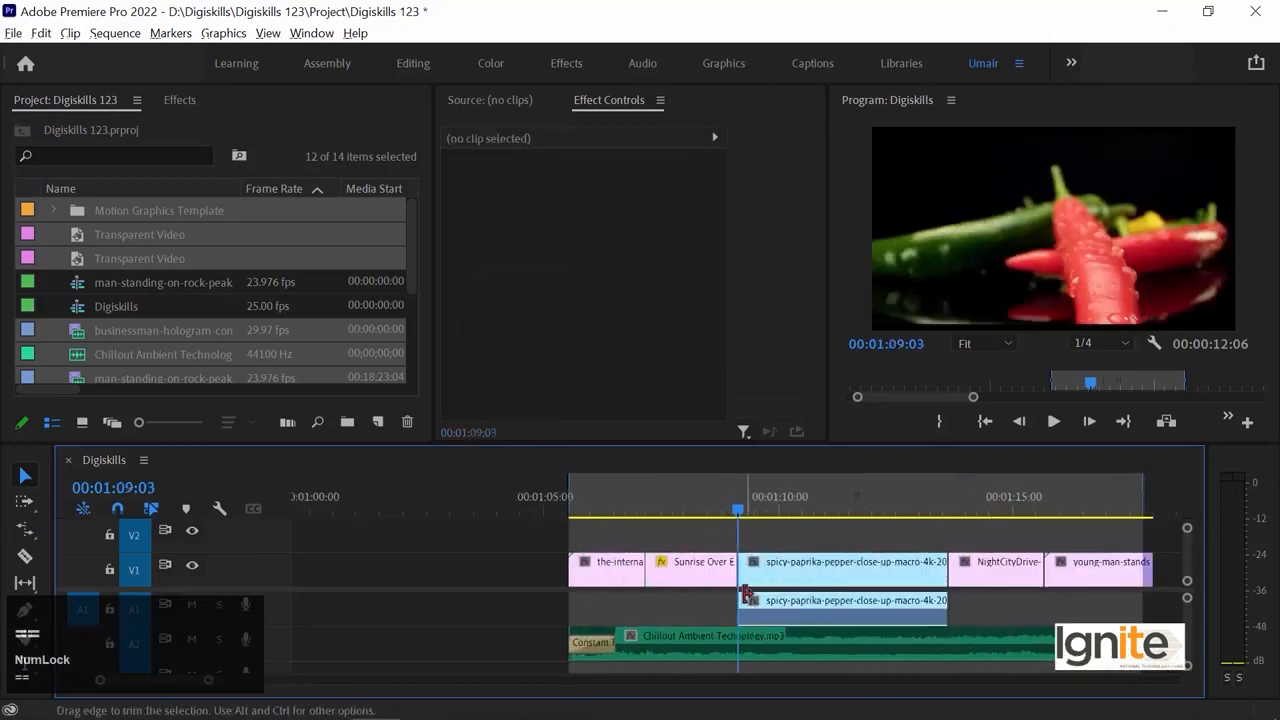
{"action": "key", "text": "equal"}
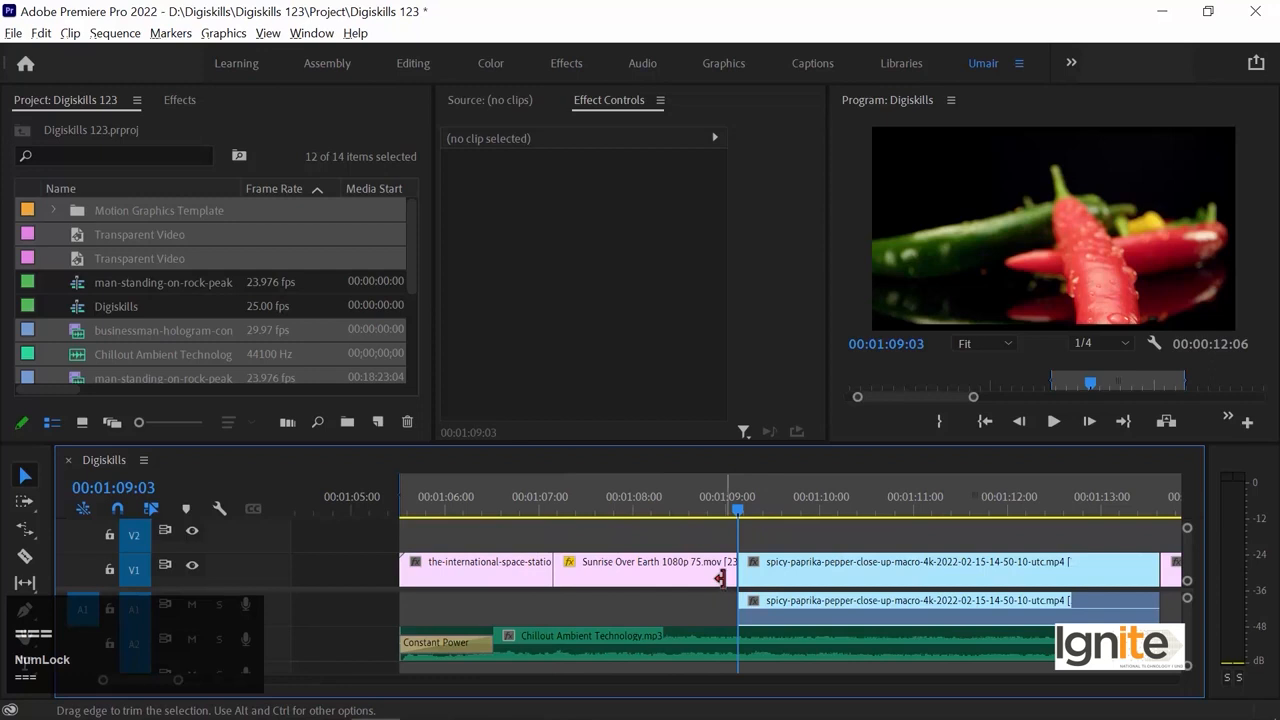
{"action": "mouse_move", "coordinate": [727, 573]}
{"action": "left_mouse_down"}
{"action": "mouse_move", "coordinate": [688, 564]}
{"action": "mouse_move", "coordinate": [734, 588]}
{"action": "left_mouse_up"}
{"action": "left_click", "coordinate": [660, 572]}
{"action": "key", "text": "ctrl+r"}
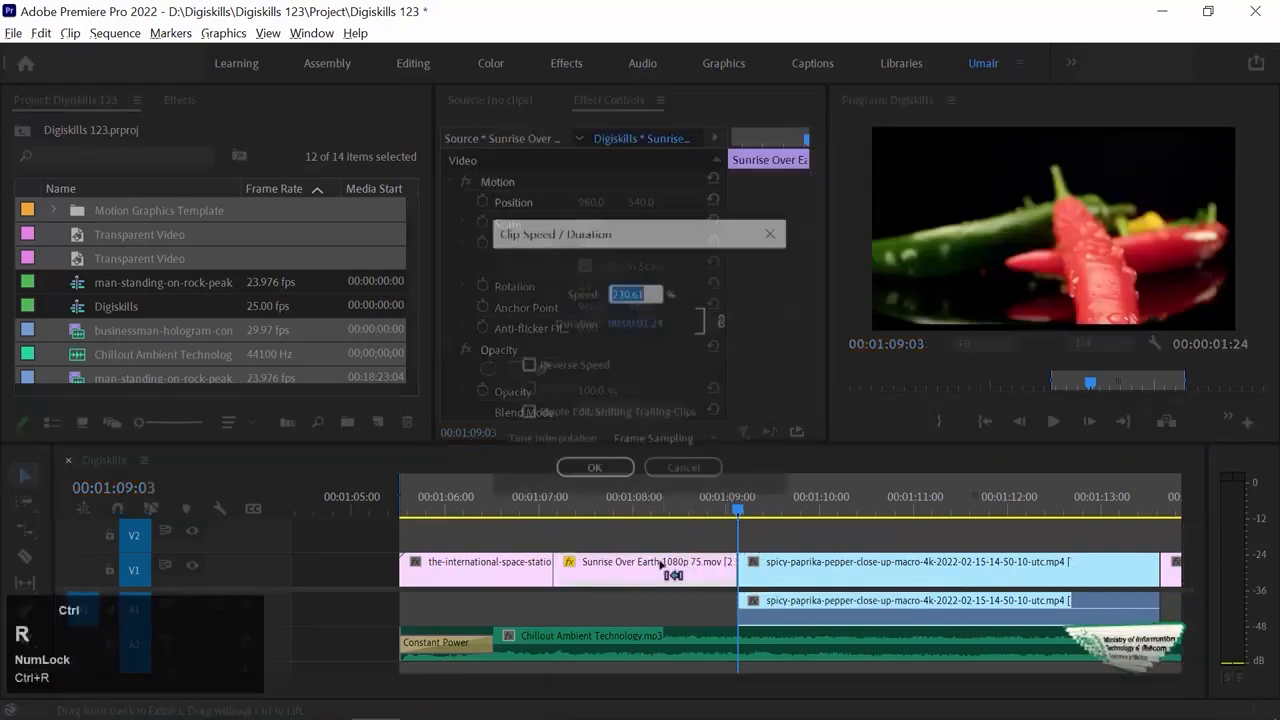
{"action": "left_click", "coordinate": [592, 469]}
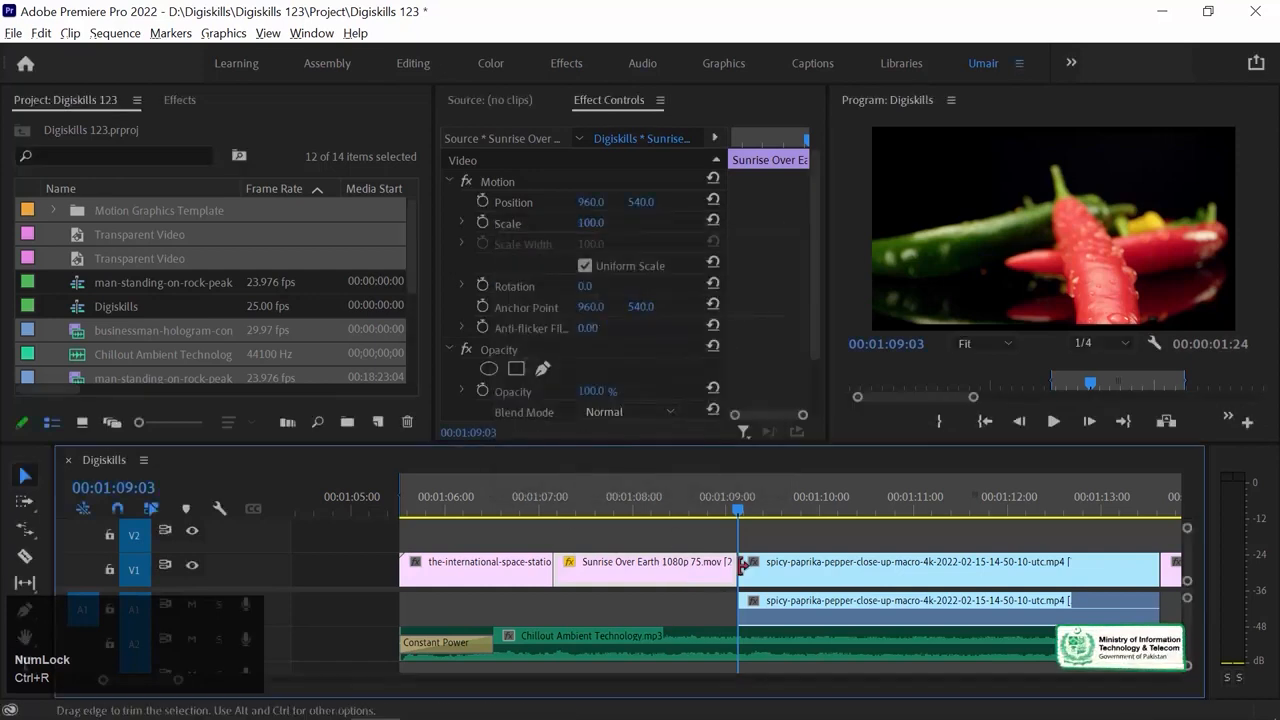
Trim the end of the Sunrise Over Earth clip to just before 00:01:08:21, then rate-stretch it to the spicy-paprika clip at 178.84% speed.
{"action": "left_click", "coordinate": [712, 498]}
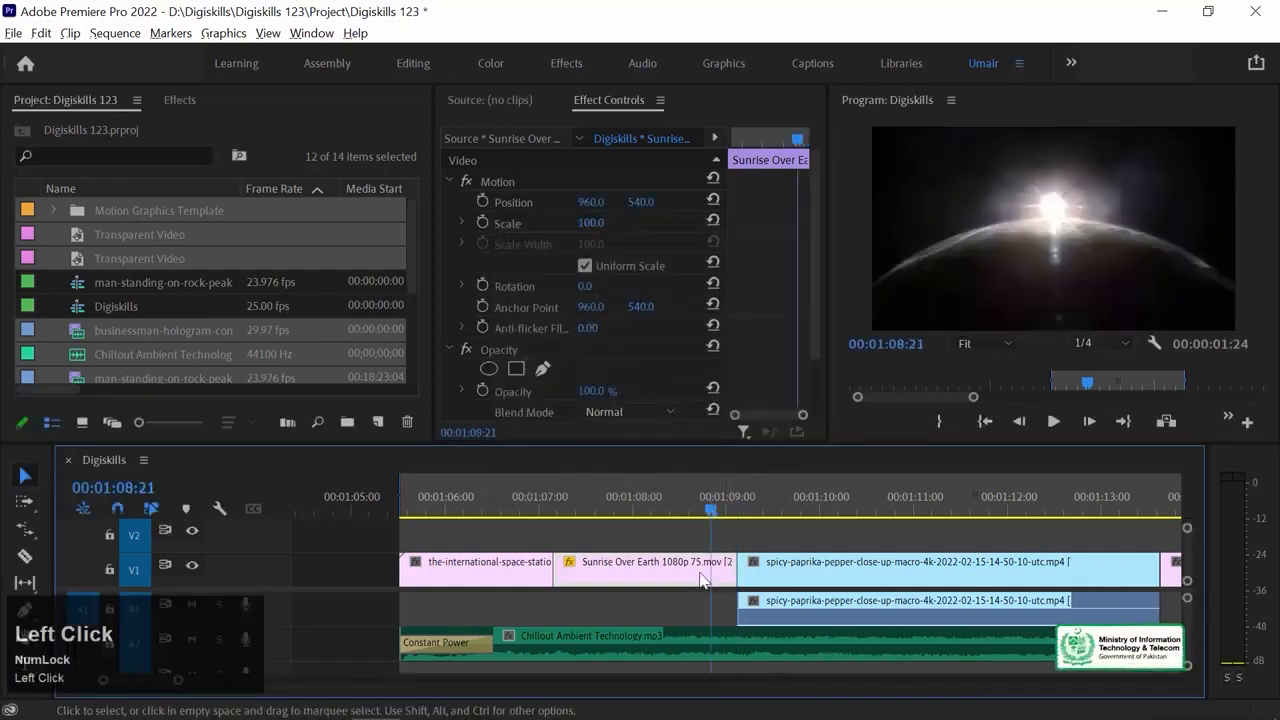
{"action": "left_click_drag", "start_coordinate": [734, 572], "coordinate": [690, 572]}
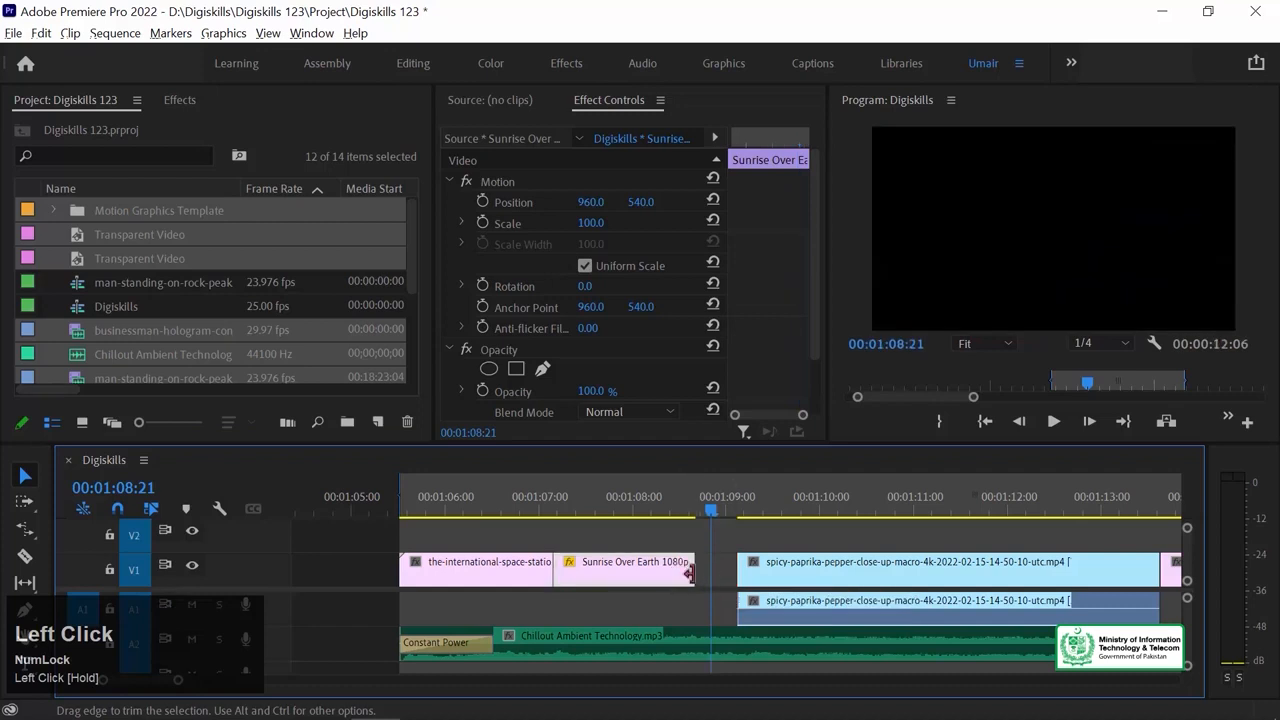
{"action": "left_click", "coordinate": [28, 533]}
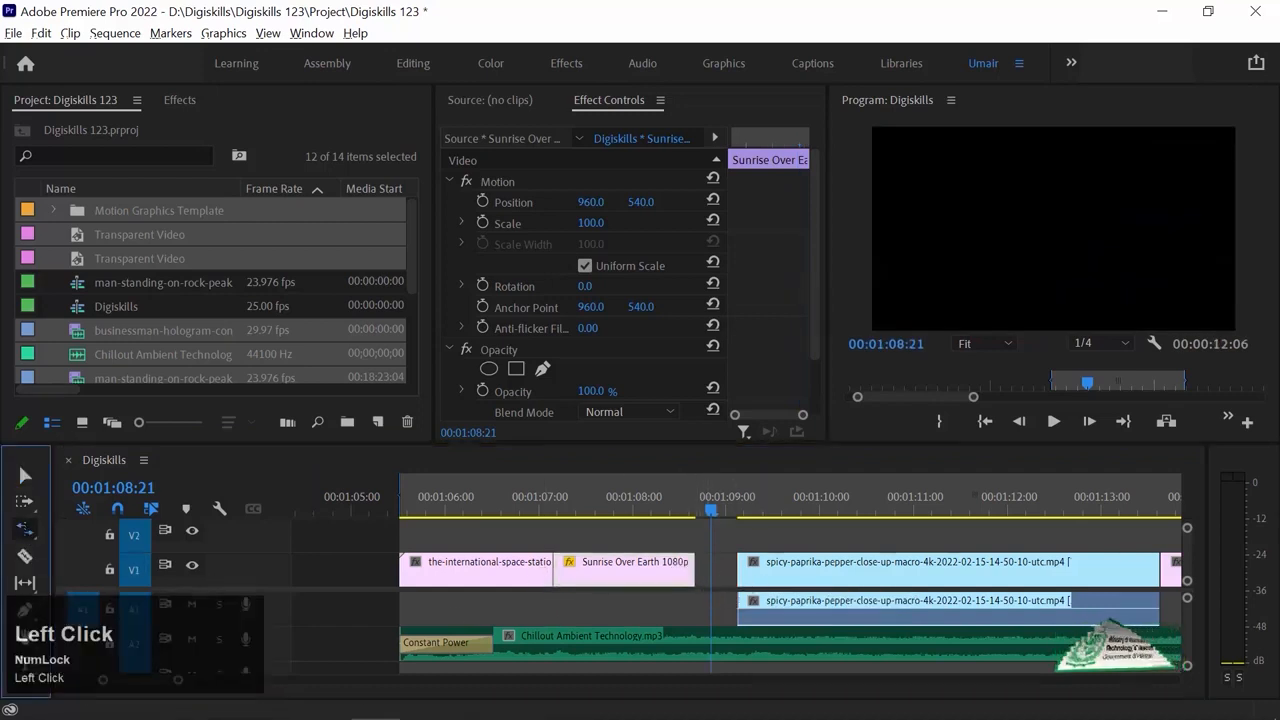
{"action": "left_click_drag", "start_coordinate": [688, 570], "coordinate": [736, 570]}
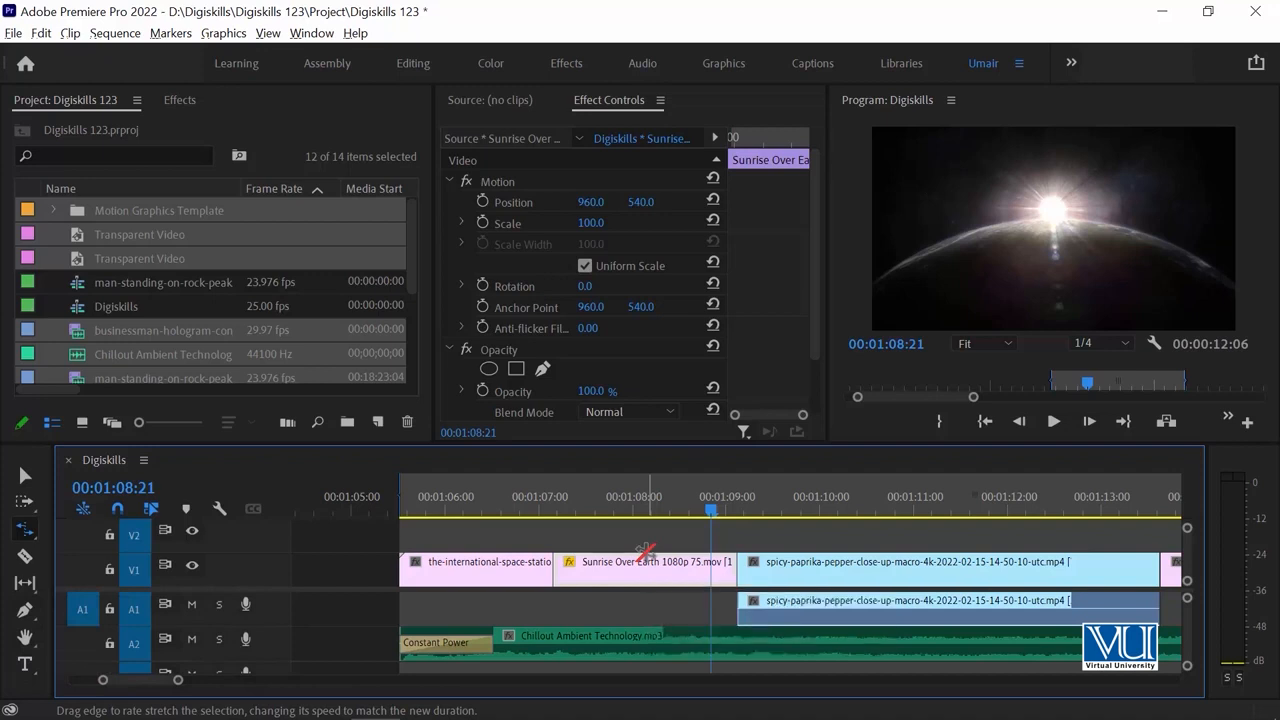
Reverse the Sunrise Over Earth clip at 300% speed, with ripple editing of trailing clips turned off.
{"action": "key", "text": "Up"}
{"action": "key", "text": "v"}
{"action": "key", "text": "ctrl+r"}
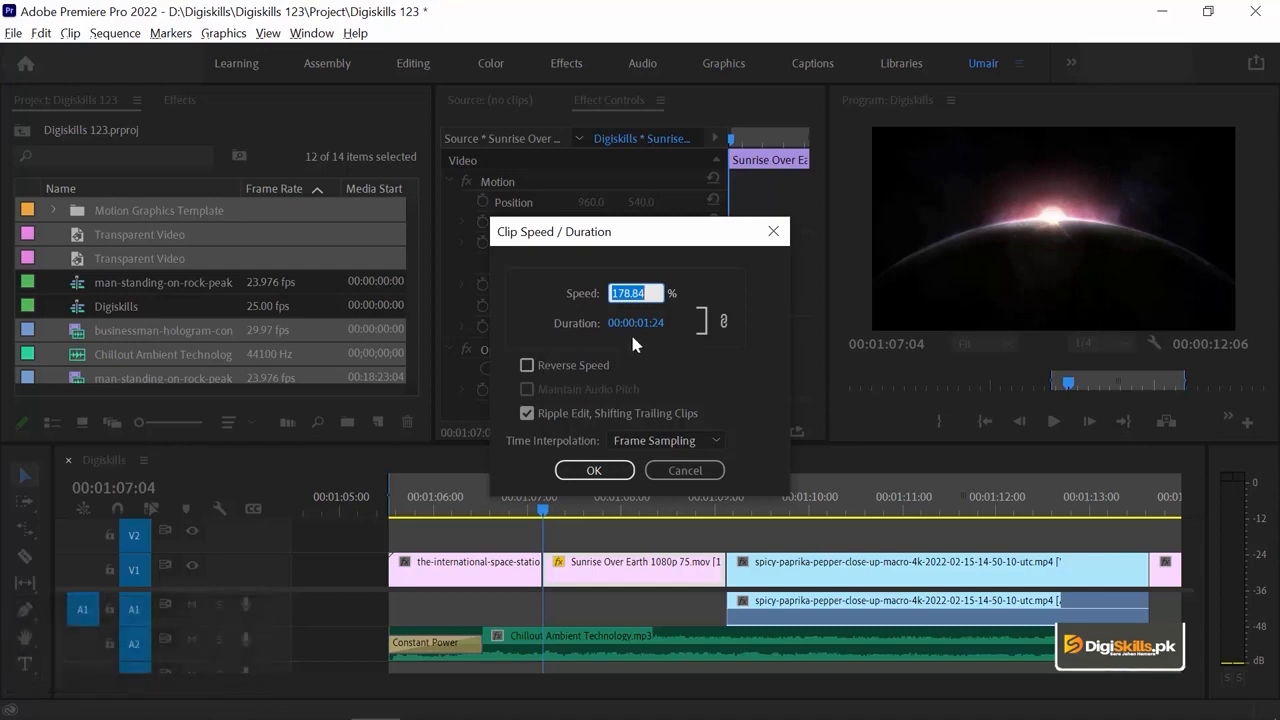
{"action": "left_click", "coordinate": [527, 366]}
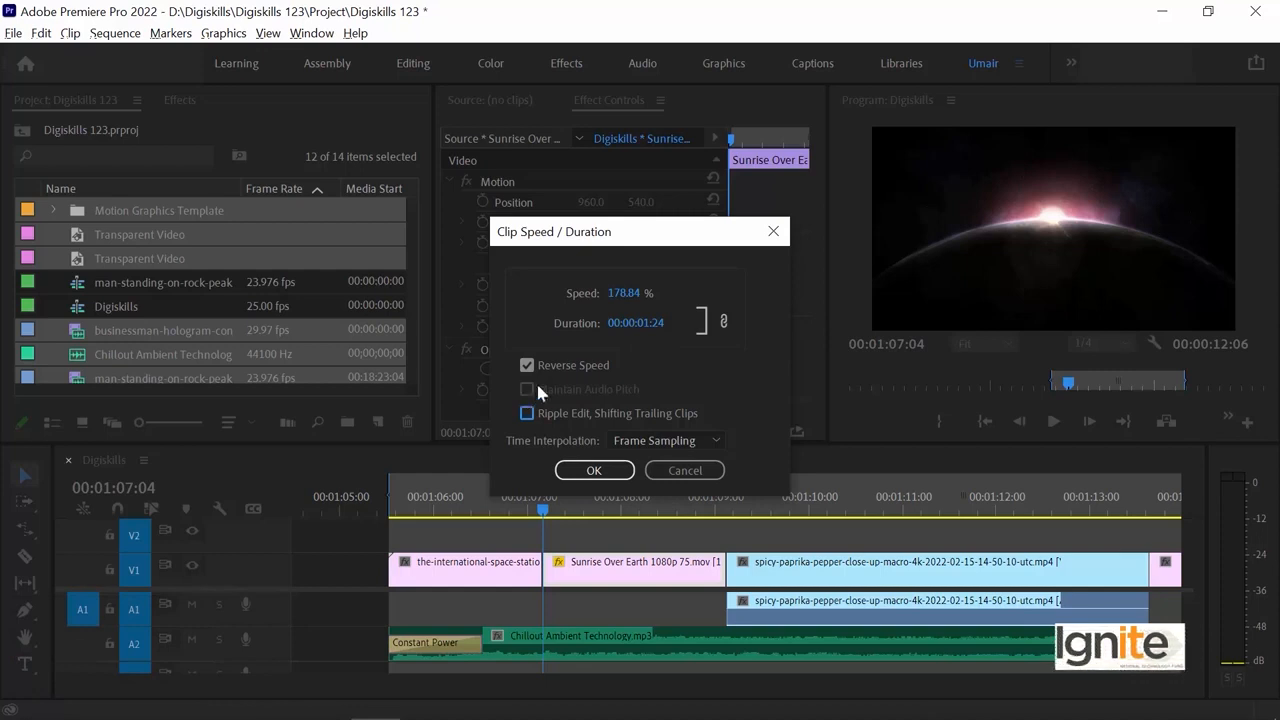
{"action": "left_click", "coordinate": [620, 293]}
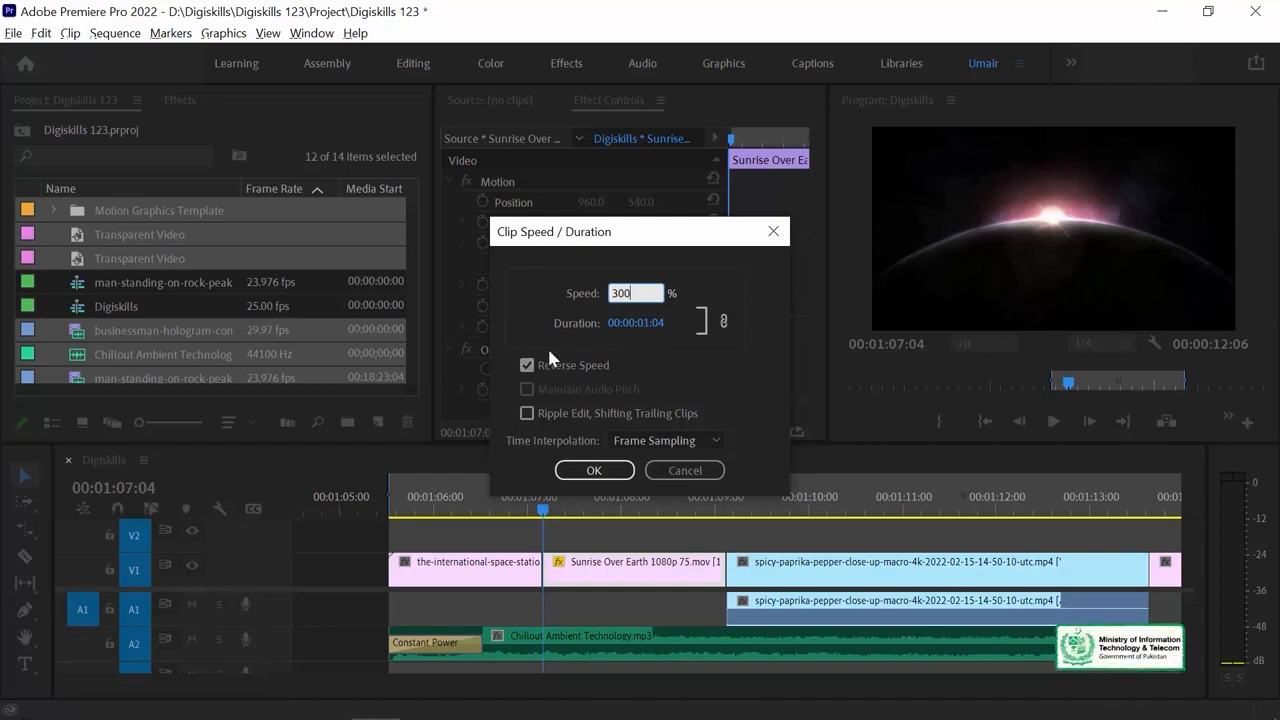
{"action": "left_click", "coordinate": [594, 472]}
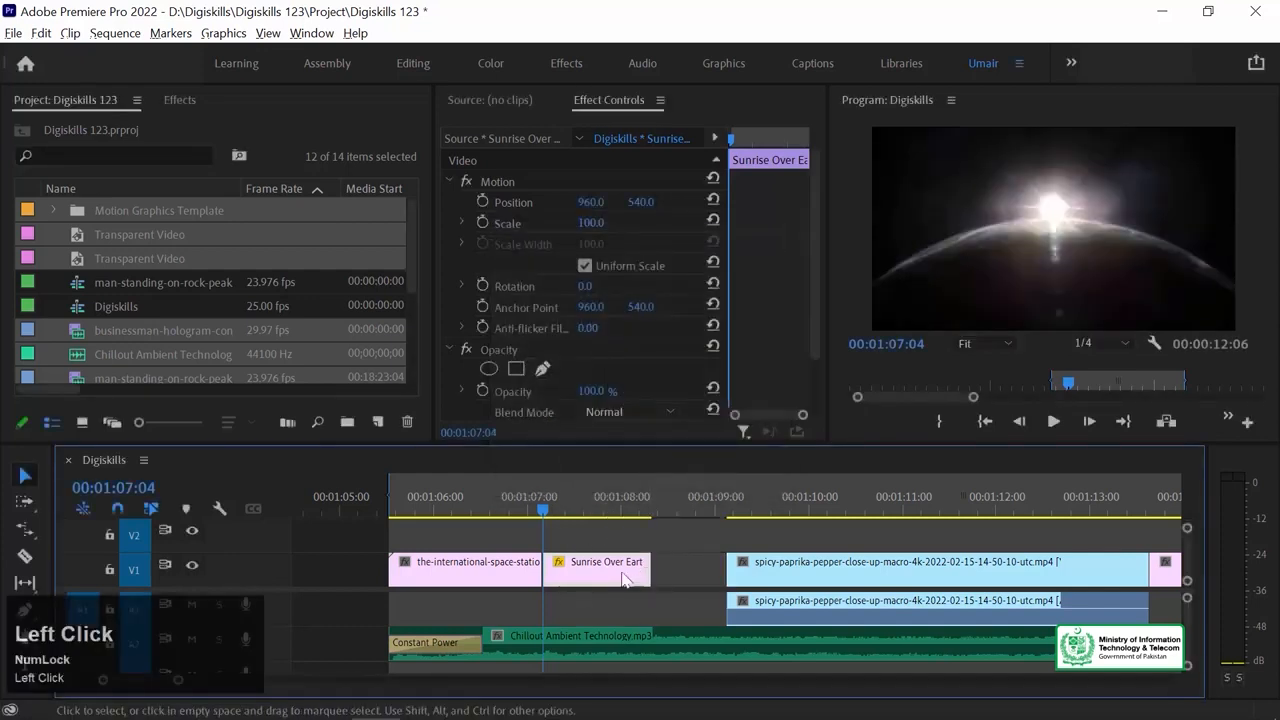
Extend the end of the reversed Sunrise Over Earth clip to the spicy-paprika clip and play the result.
{"action": "left_click_drag", "start_coordinate": [644, 565], "coordinate": [727, 568]}
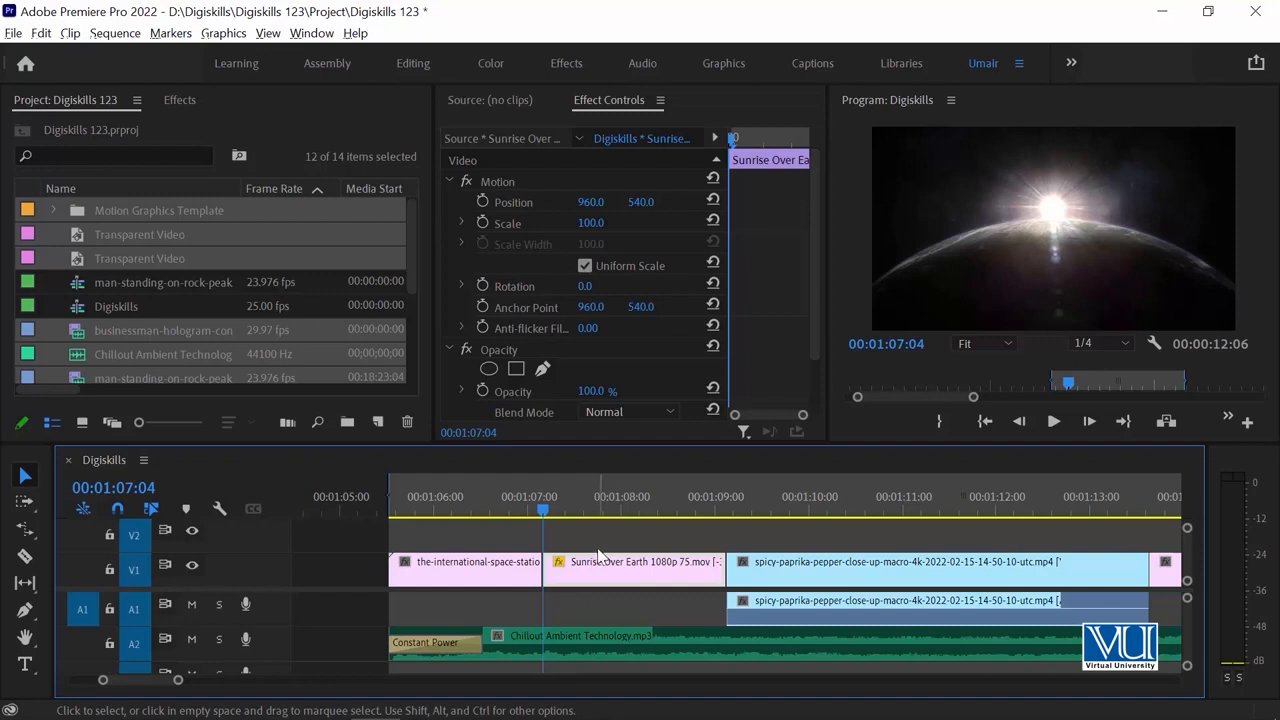
{"action": "key", "text": "space"}
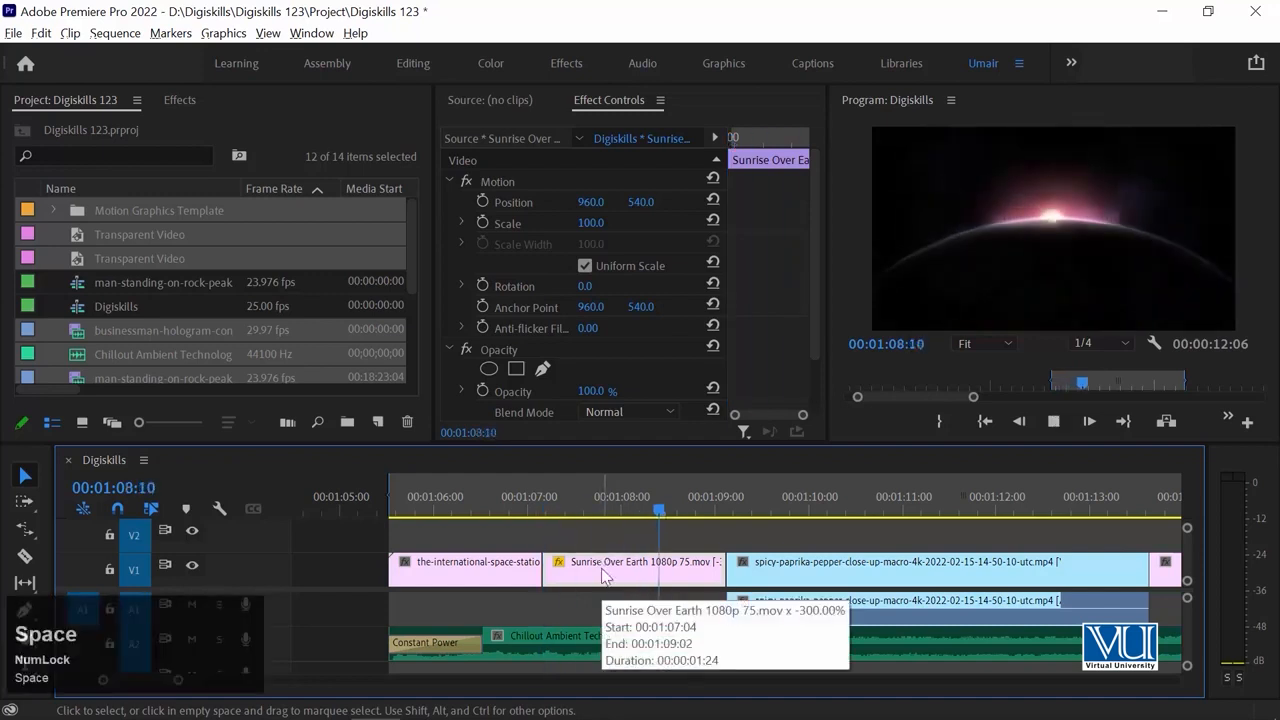
{"action": "key", "text": "space"}
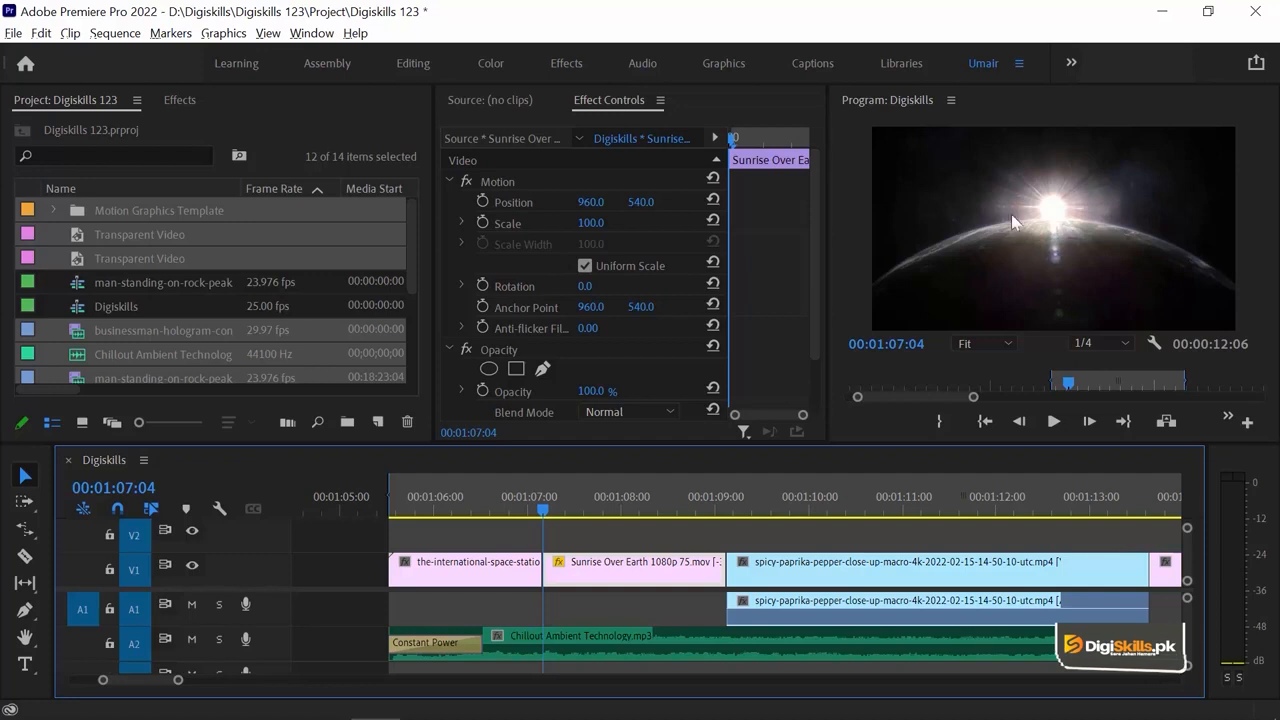
{"action": "key", "text": "space"}
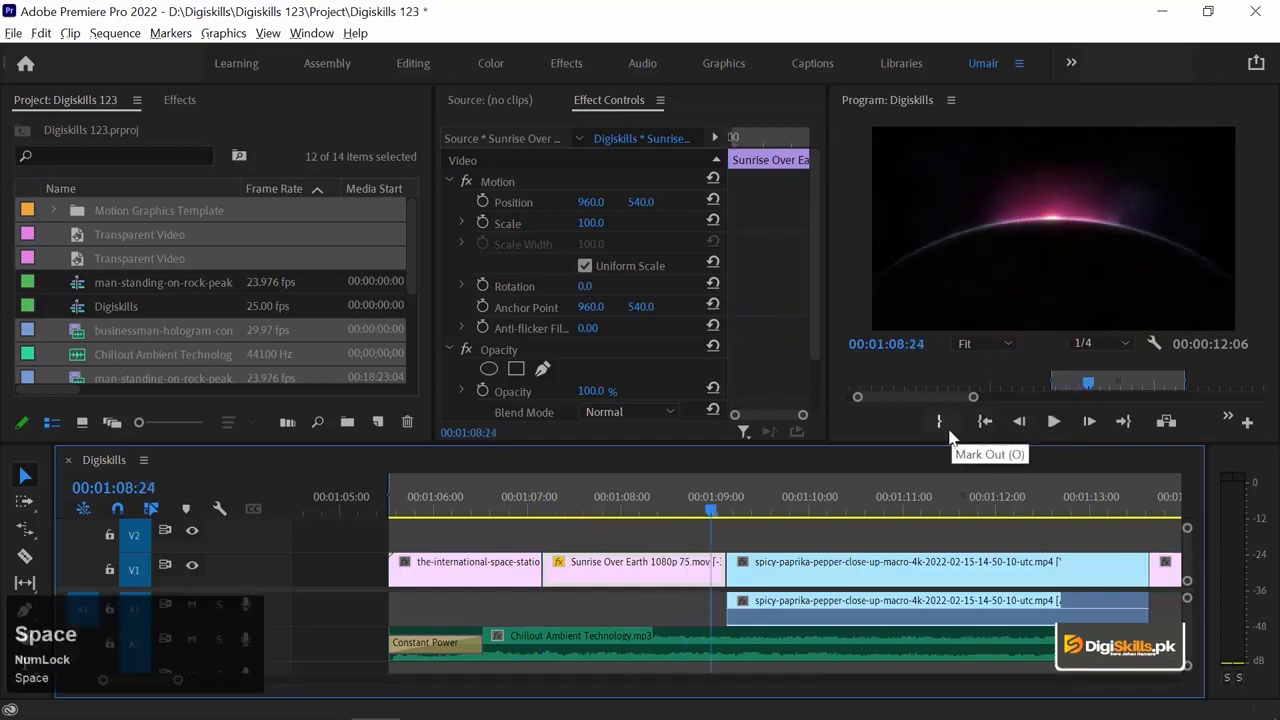
{"action": "key", "text": "space"}
{"action": "key", "text": "space"}
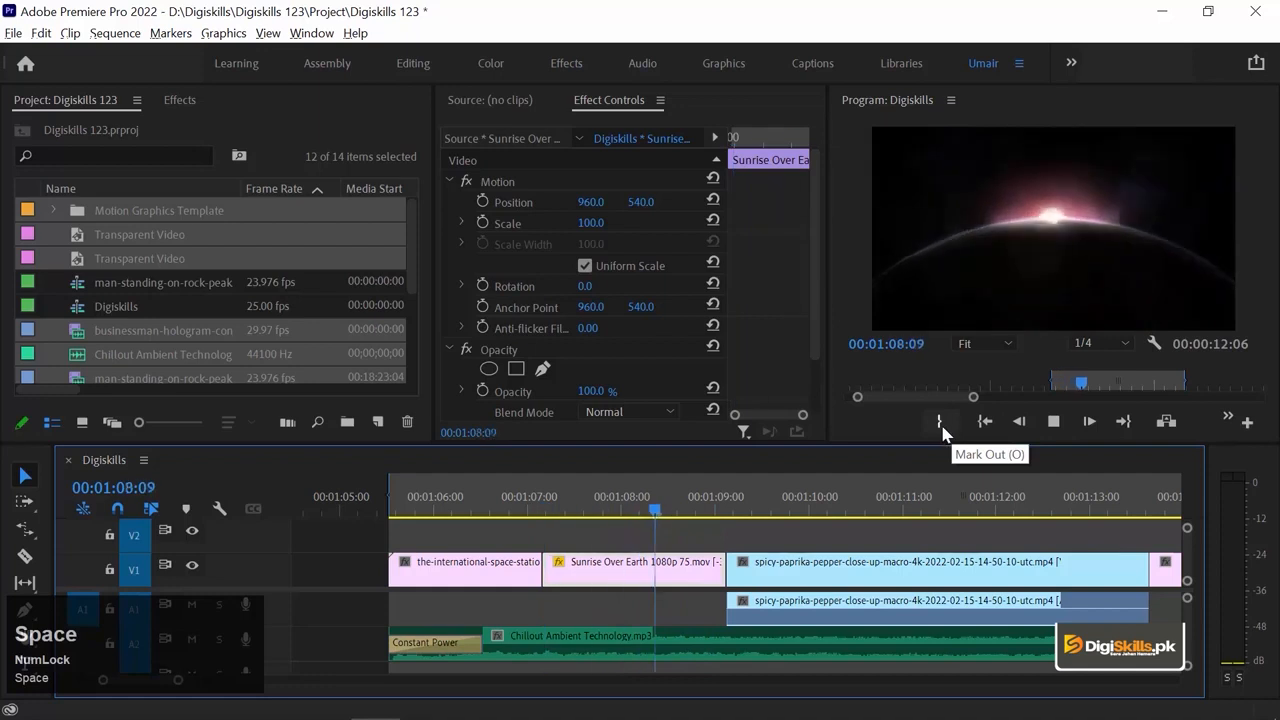
{"action": "key", "text": "space"}
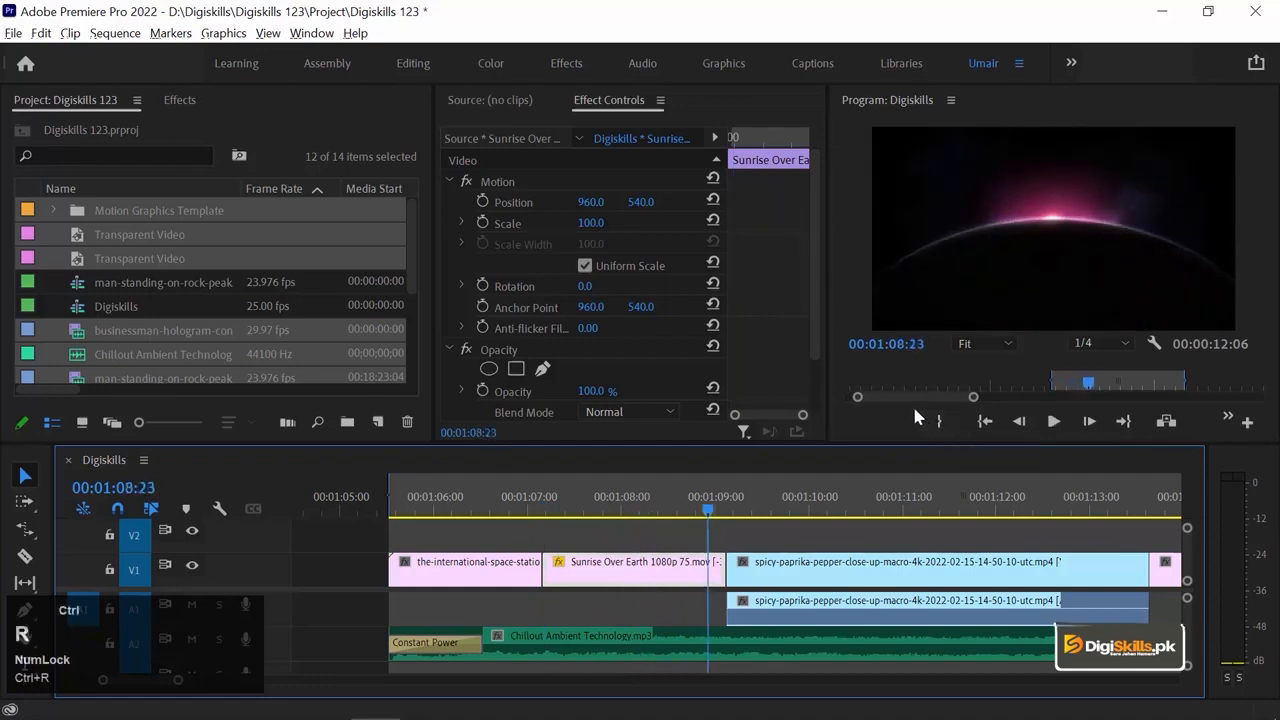
Turn off reverse speed for the Sunrise Over Earth clip, keeping 300% speed, and play it forward.
{"action": "key", "text": "ctrl+r"}
{"action": "left_click", "coordinate": [538, 366]}
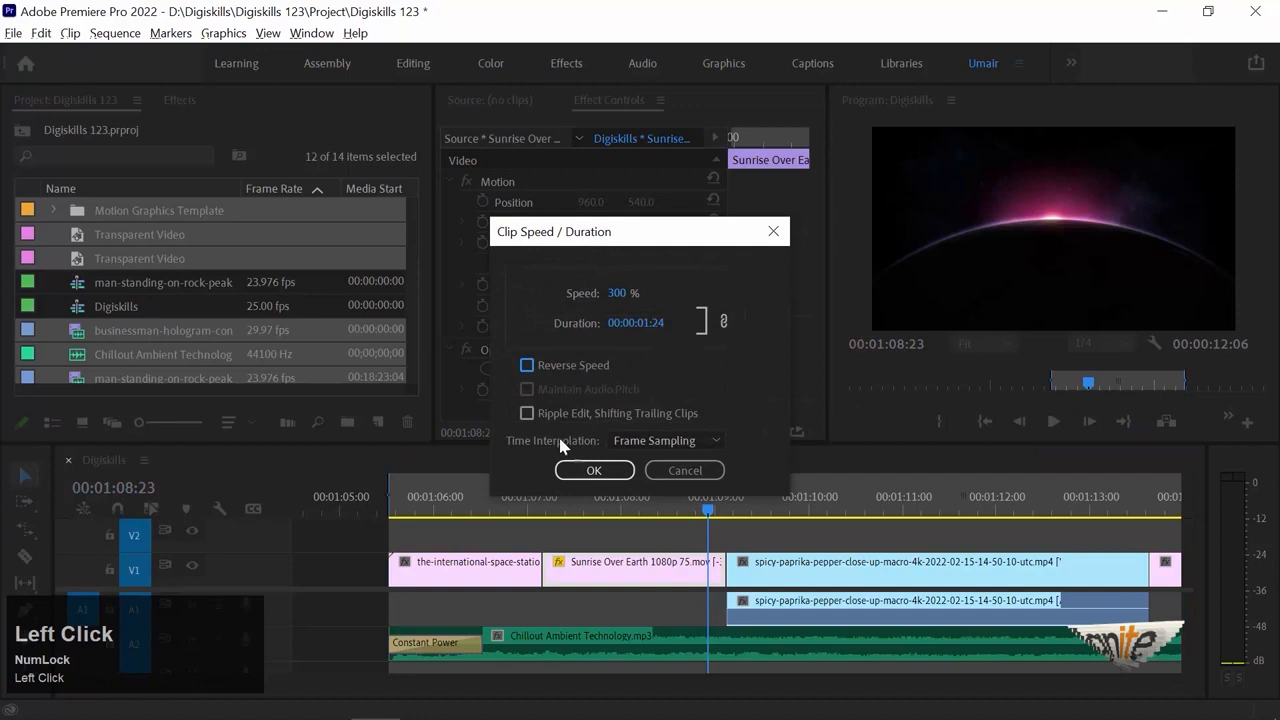
{"action": "left_click", "coordinate": [594, 470]}
{"action": "key", "text": "space"}
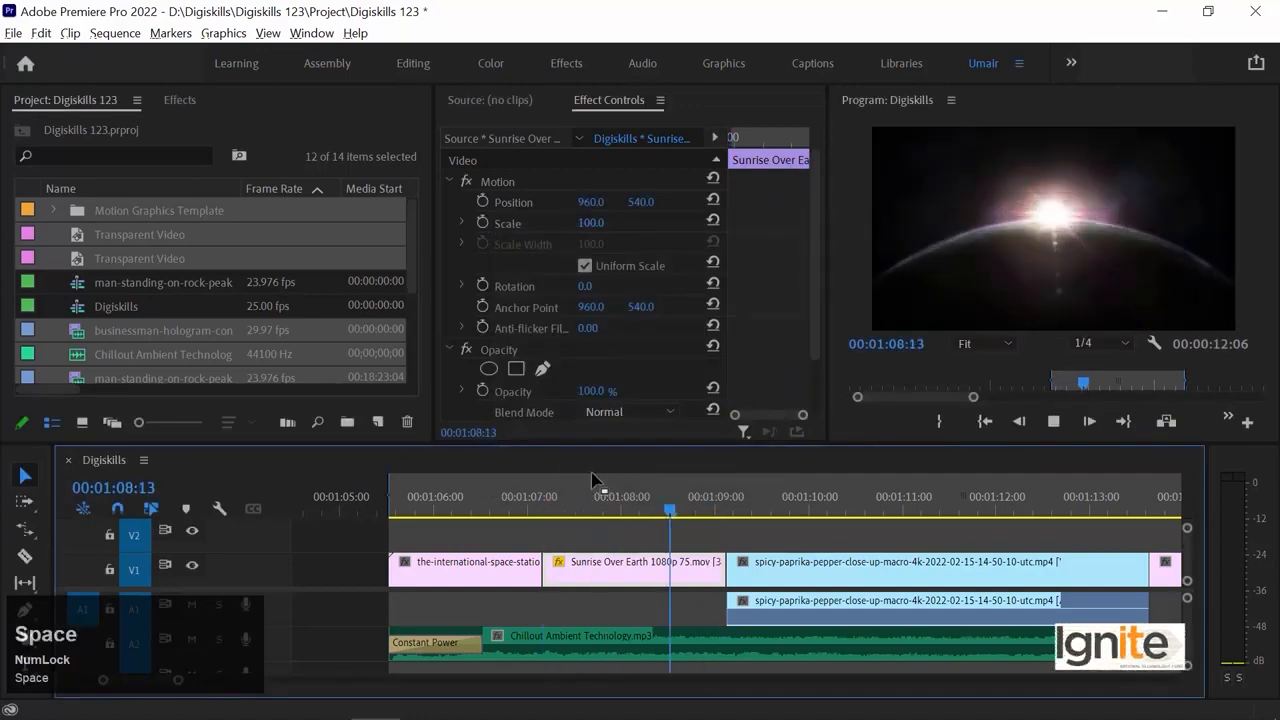
{"action": "key", "text": "space"}
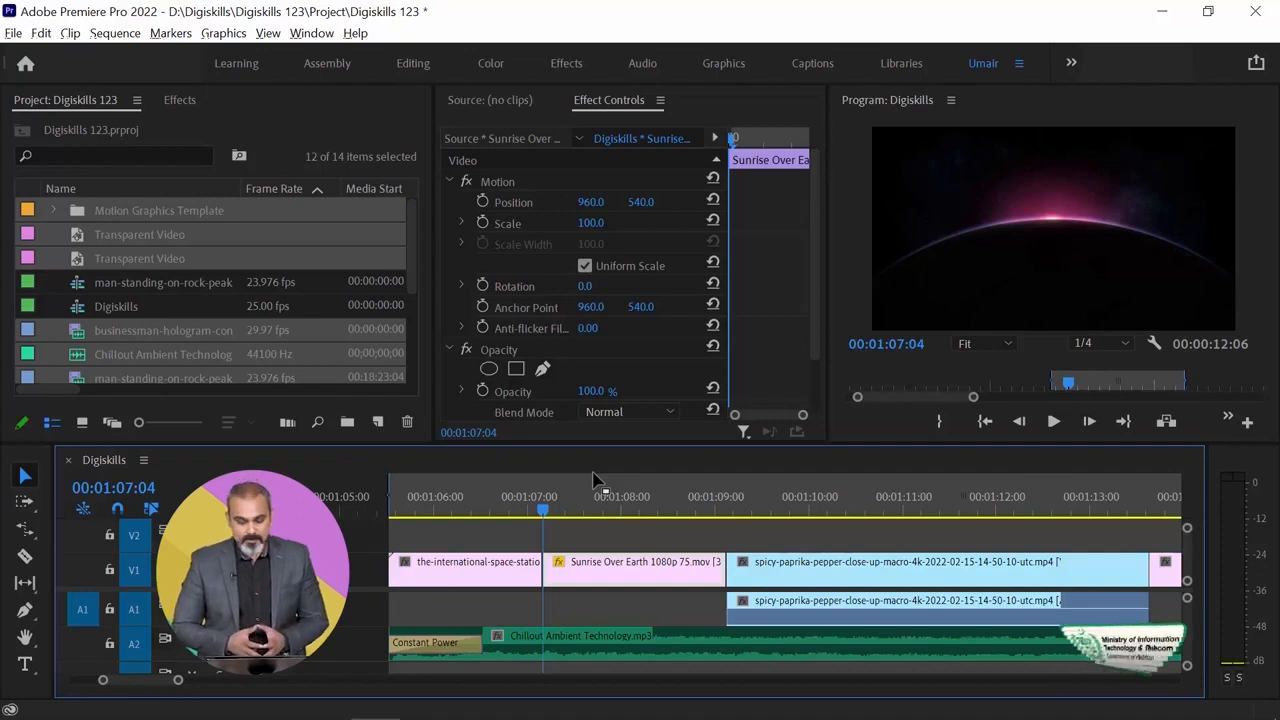
Scrub into the Sunrise Over Earth clip, review its speed and duration settings and accept them as they are.
{"action": "left_click_drag", "start_coordinate": [605, 509], "coordinate": [622, 510]}
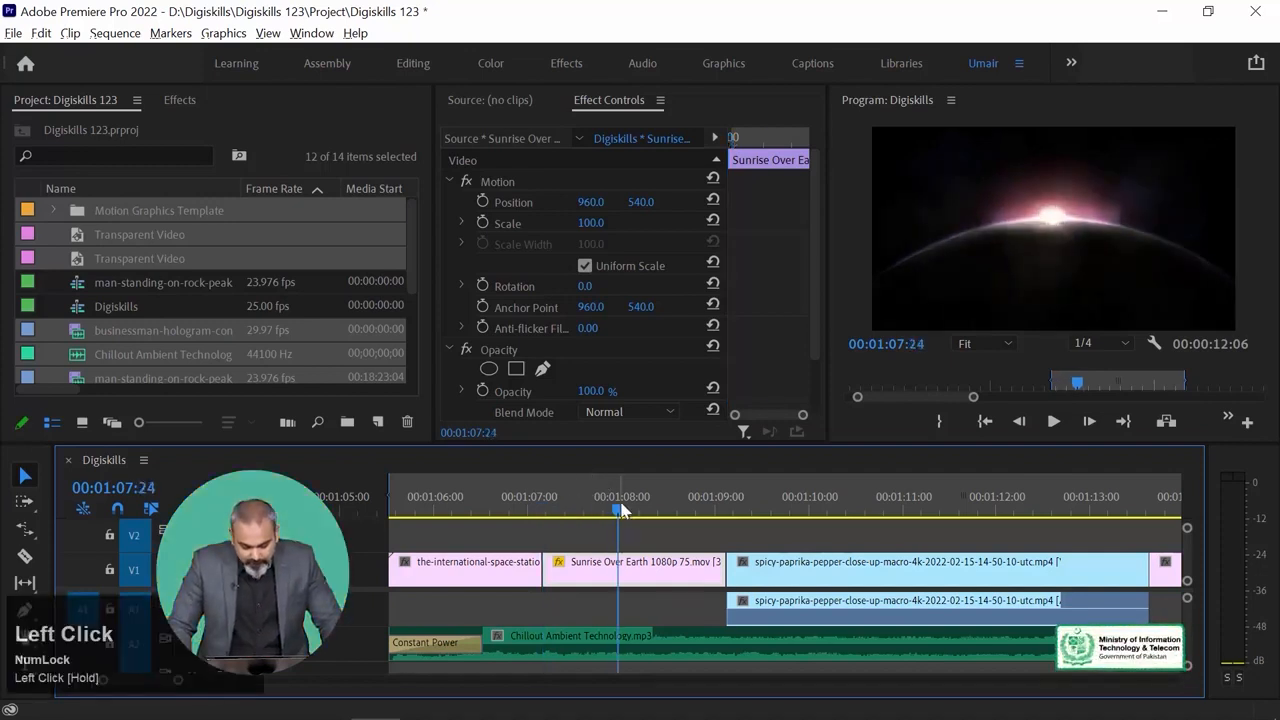
{"action": "right_click", "coordinate": [664, 572]}
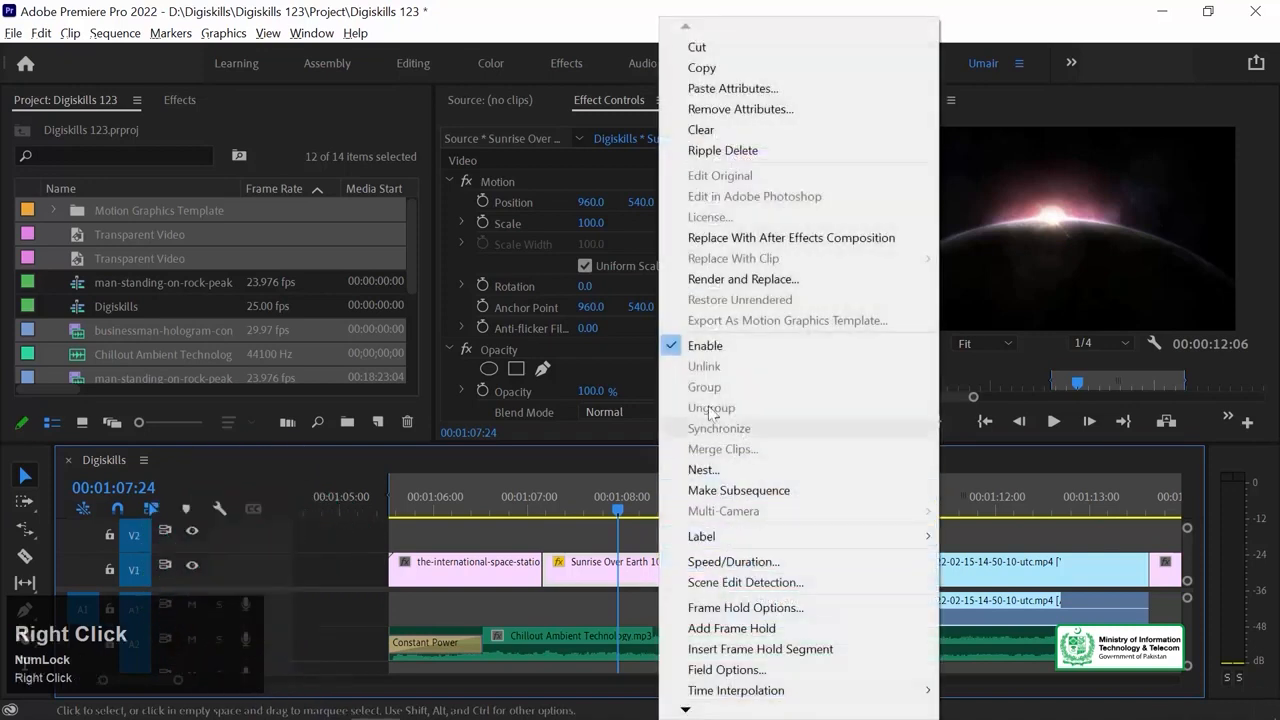
{"action": "left_click", "coordinate": [733, 561]}
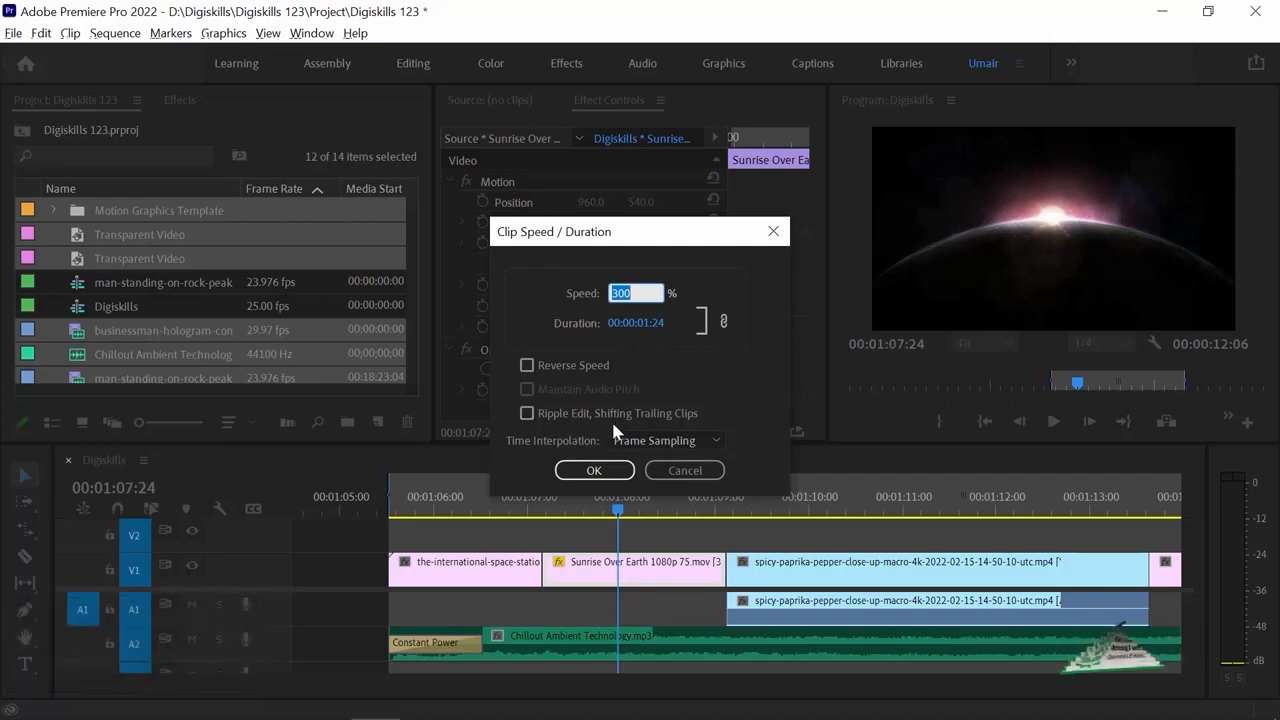
{"action": "left_click", "coordinate": [594, 470]}
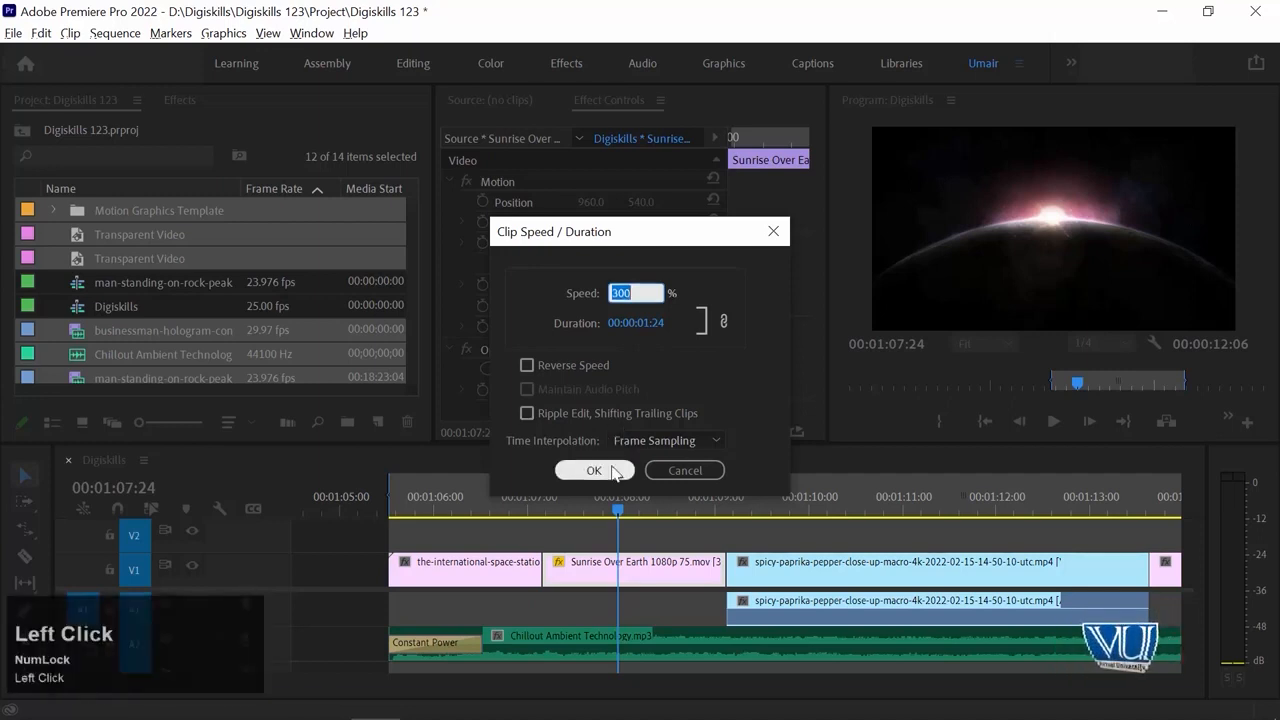
Set the speed of all clips on V1 and their linked audio to 300% together, without ripple editing trailing clips.
{"action": "left_click", "coordinate": [645, 511]}
{"action": "key", "text": "minus"}
{"action": "key", "text": "minus"}
{"action": "key", "text": "minus"}
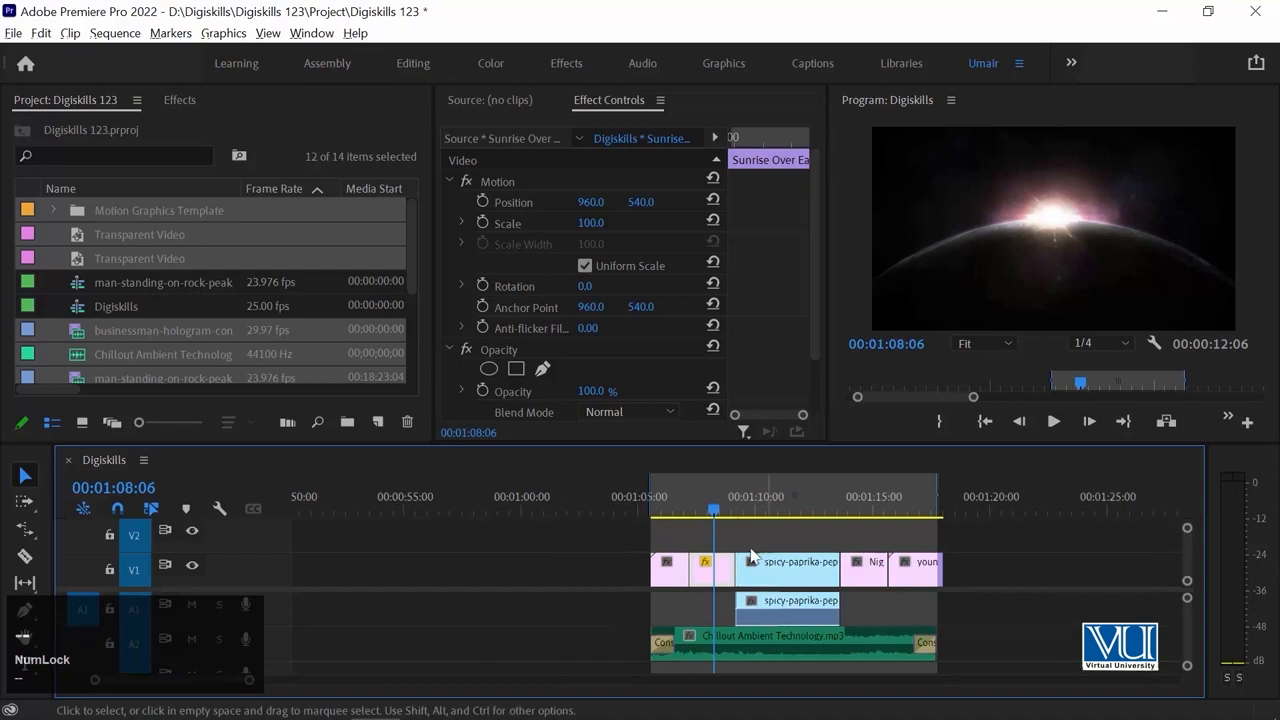
{"action": "key", "text": "minus"}
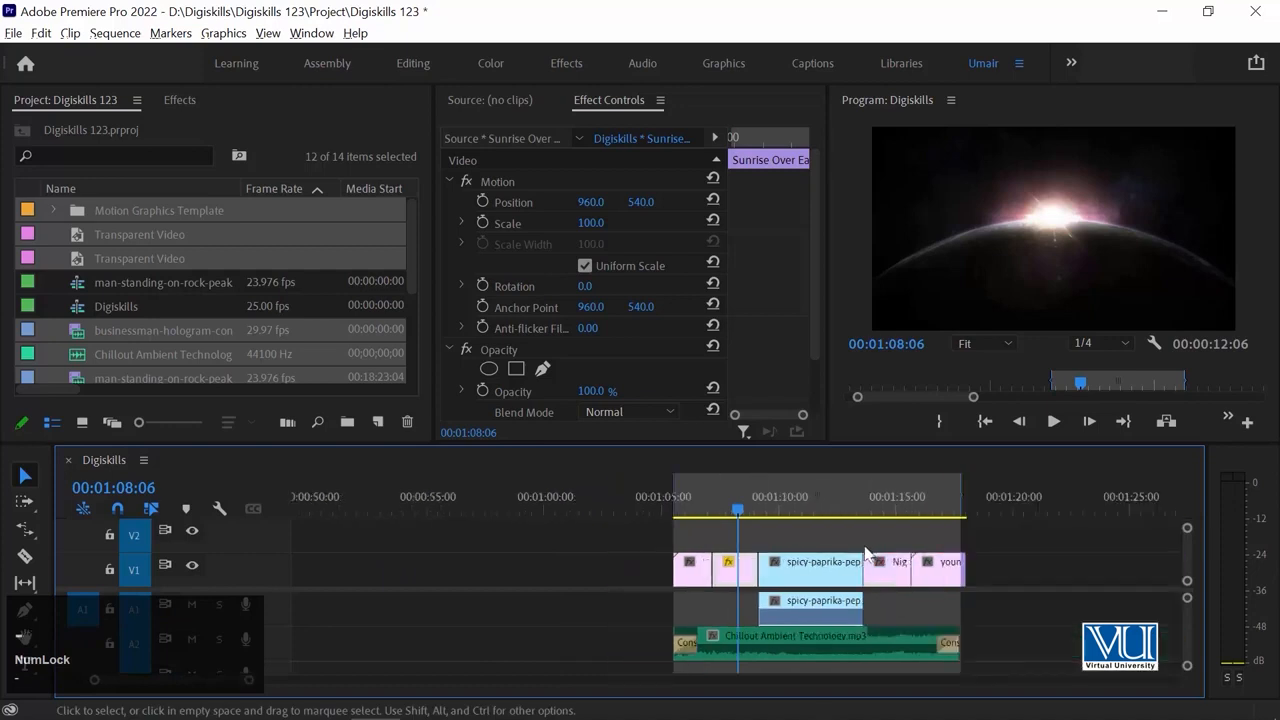
{"action": "left_click_drag", "start_coordinate": [1006, 534], "coordinate": [638, 594]}
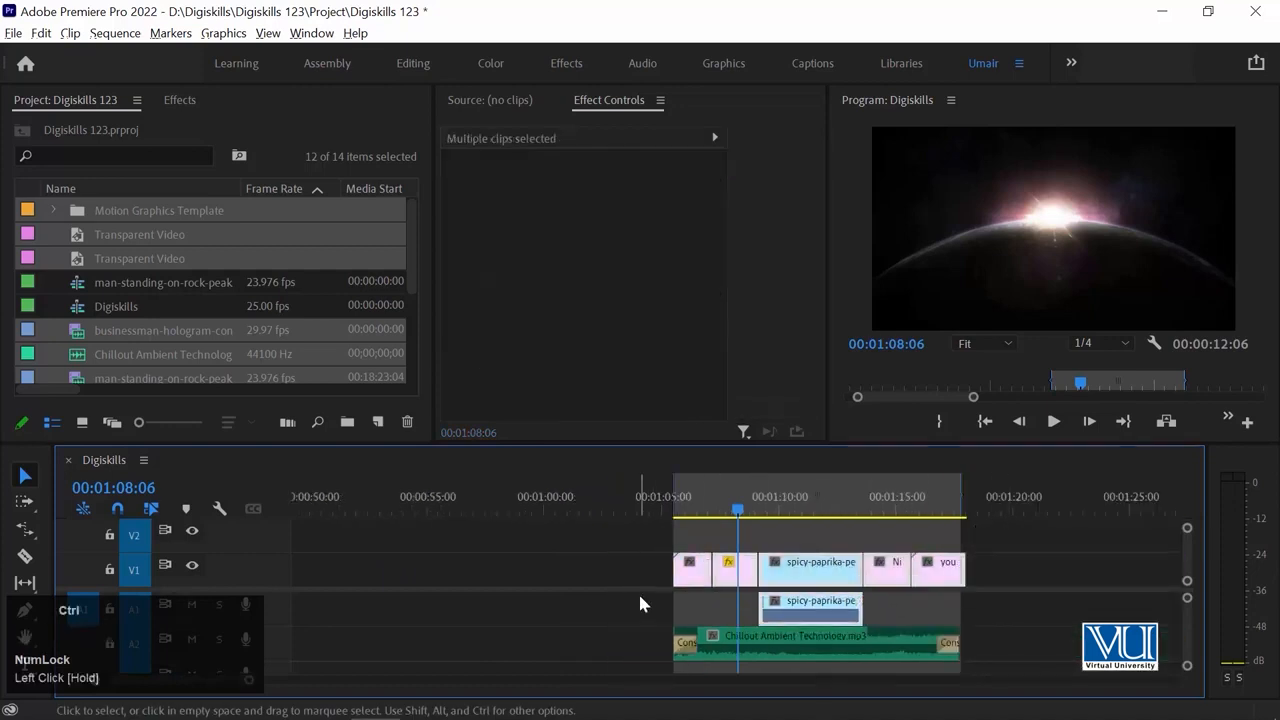
{"action": "key", "text": "ctrl+r"}
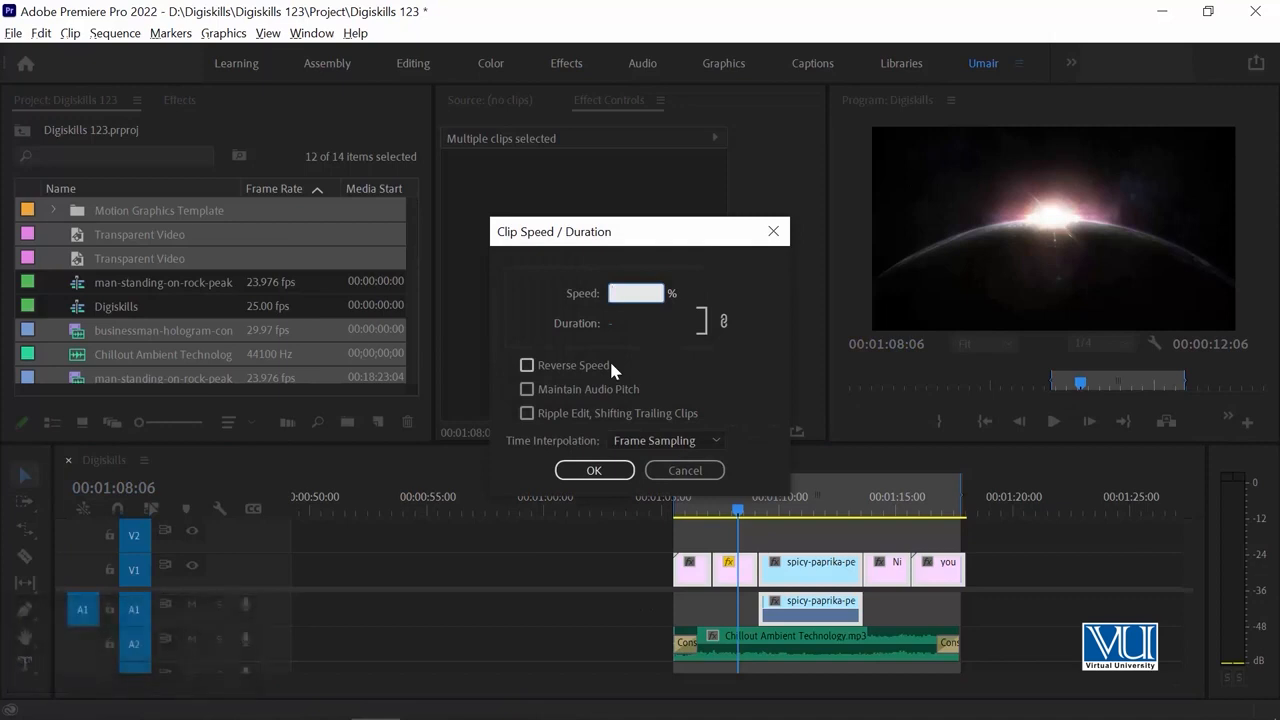
{"action": "type", "text": "300"}
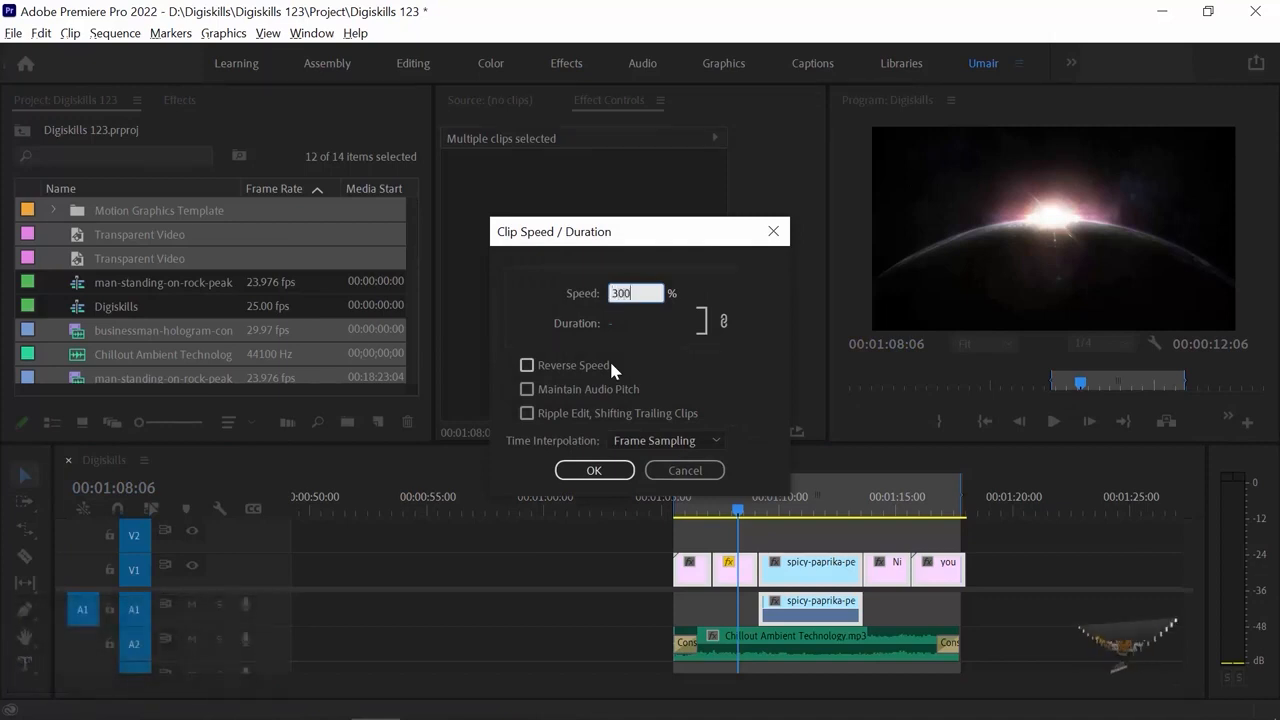
{"action": "key", "text": "Return"}
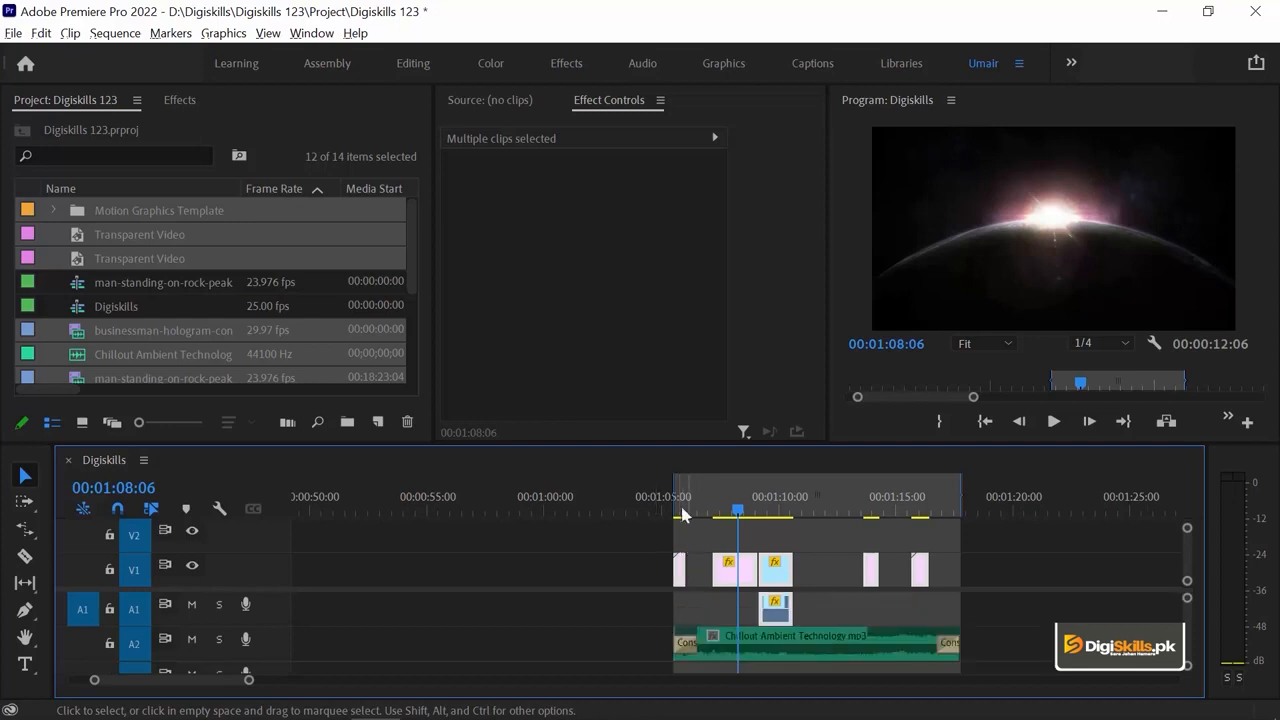
Close the gaps between the sped-up clips on V1, then undo the gap closing and the 300% speed change.
{"action": "left_click_drag", "start_coordinate": [729, 572], "coordinate": [710, 574]}
{"action": "right_click", "coordinate": [801, 567]}
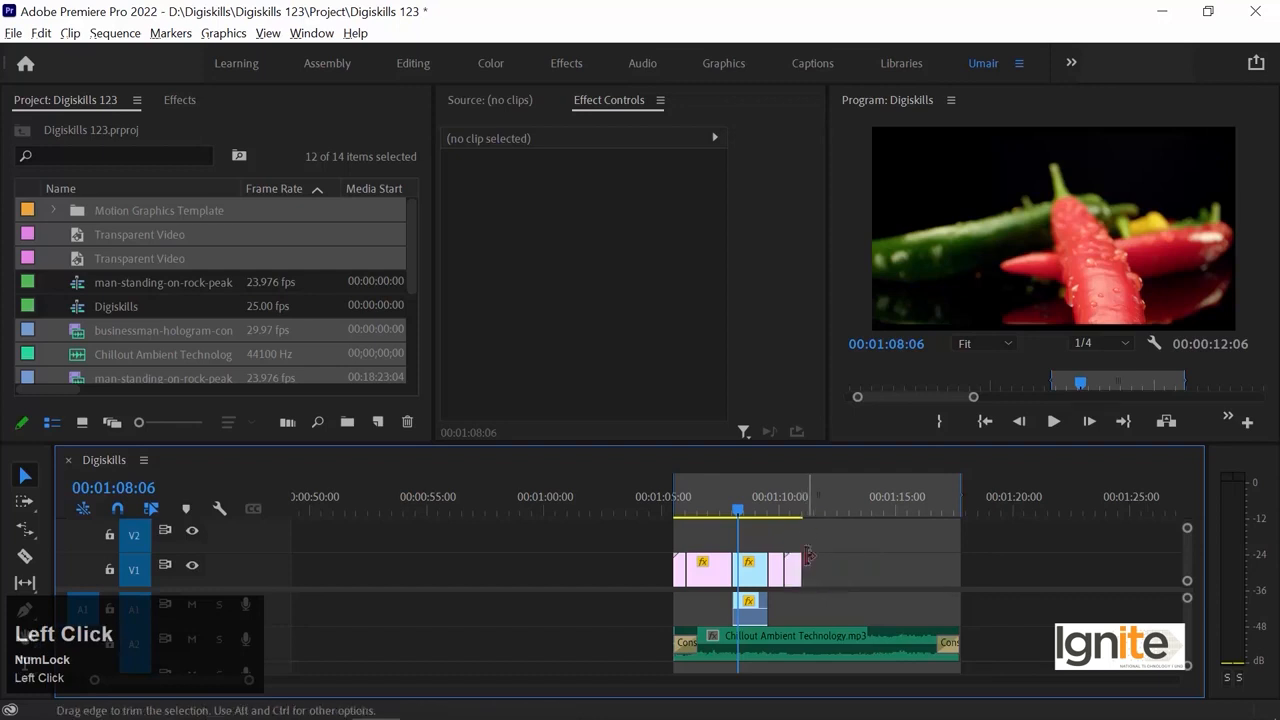
{"action": "key", "text": "ctrl+z"}
{"action": "key", "text": "ctrl+z"}
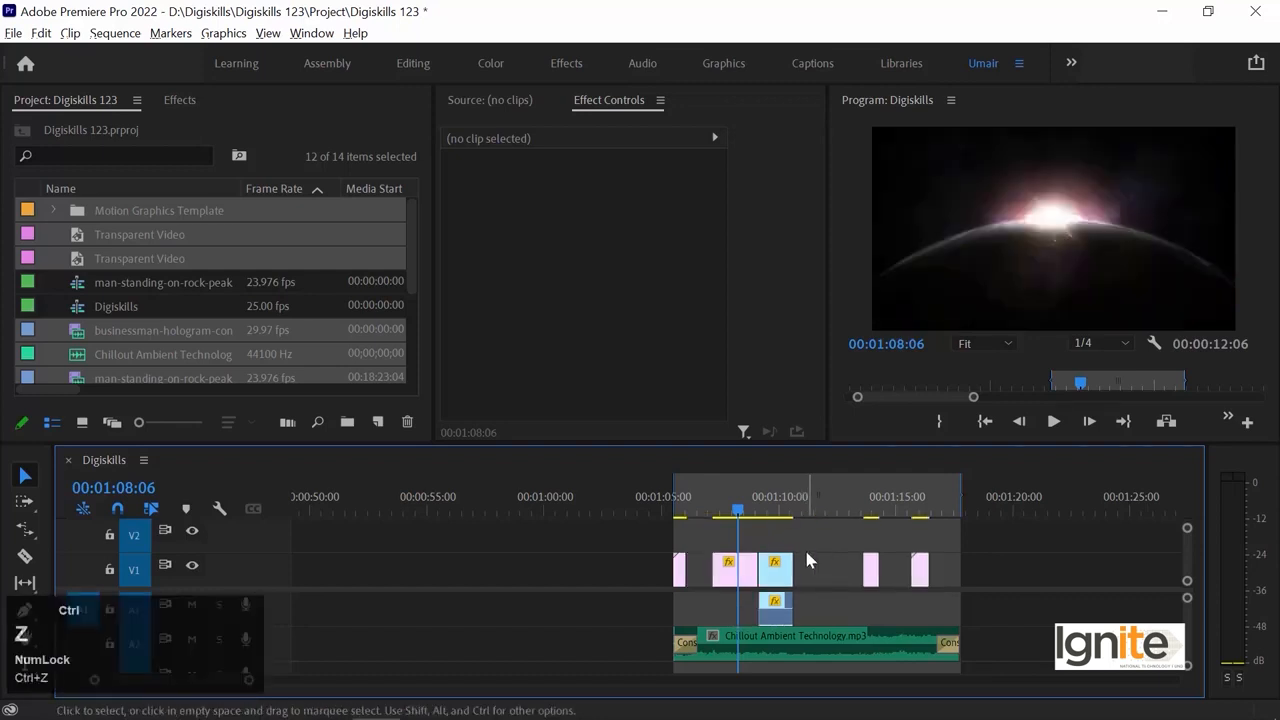
{"action": "key", "text": "ctrl+z"}
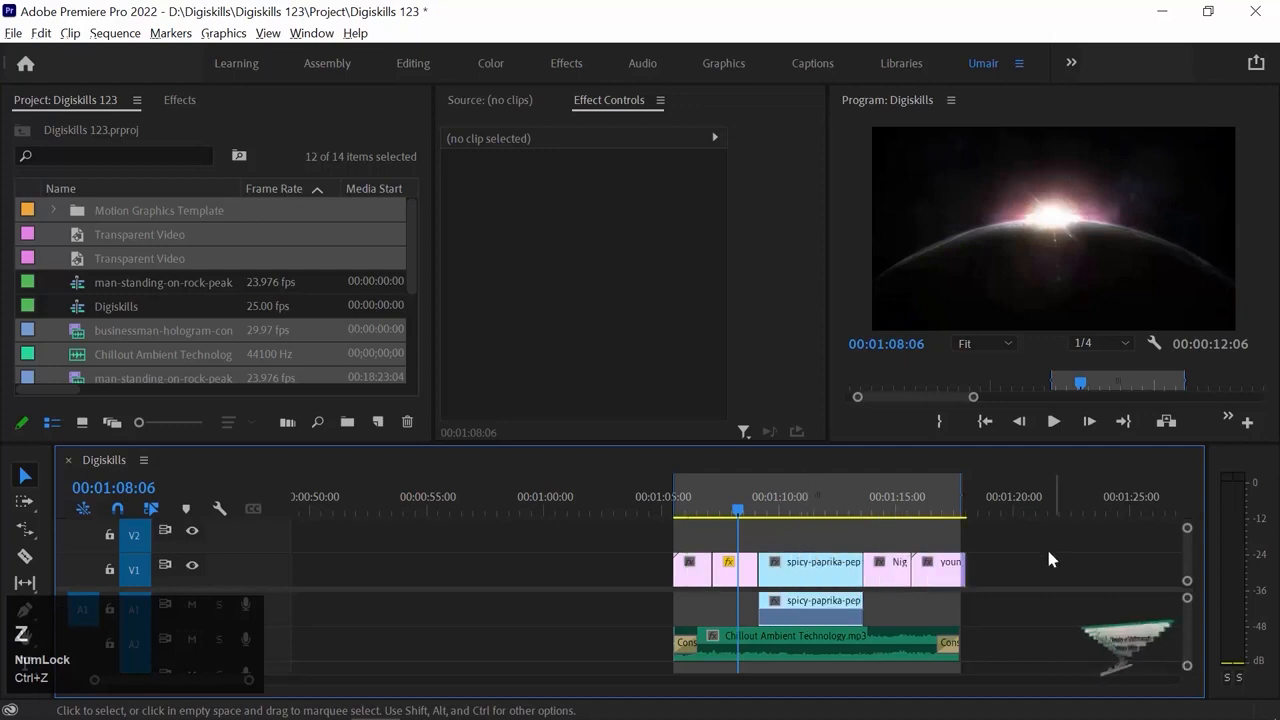
Try a 300% speed on all V1 clips with Ripple Edit, Shifting Trailing Clips turned on, then undo it.
{"action": "left_click", "coordinate": [786, 570]}
{"action": "key", "text": "ctrl+r"}
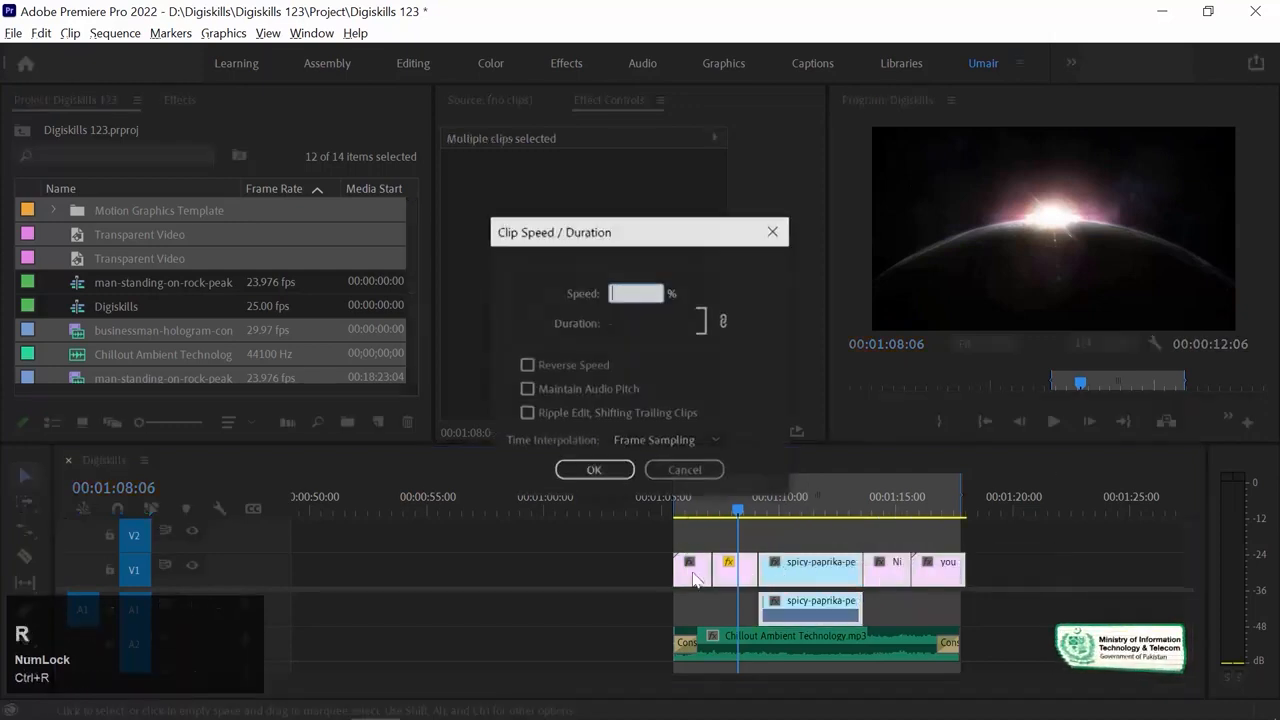
{"action": "left_click", "coordinate": [528, 414]}
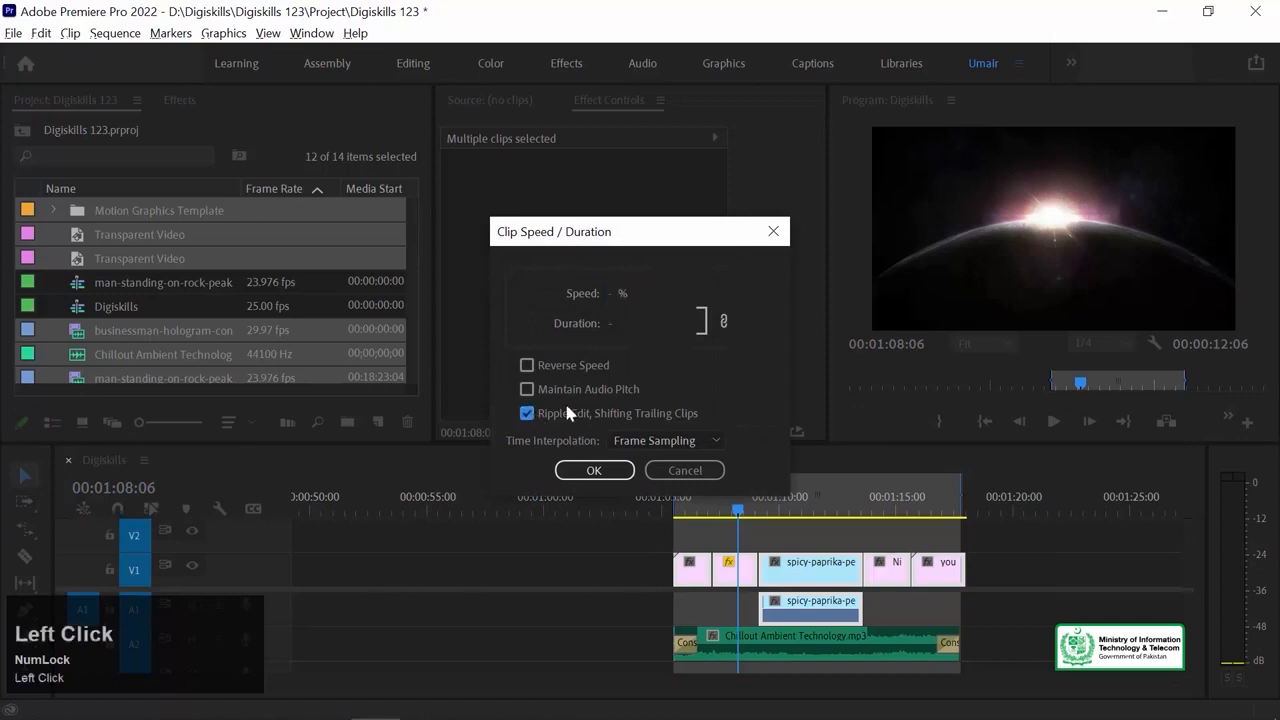
{"action": "type", "text": "300"}
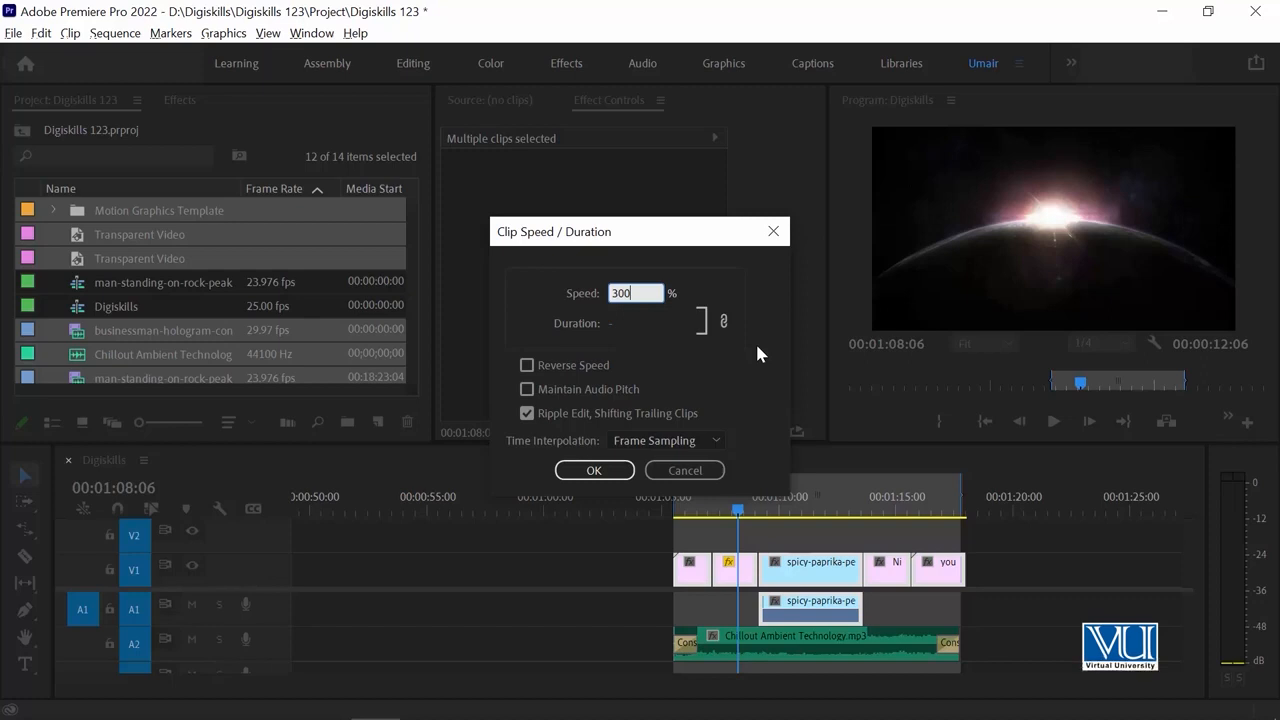
{"action": "key", "text": "Return"}
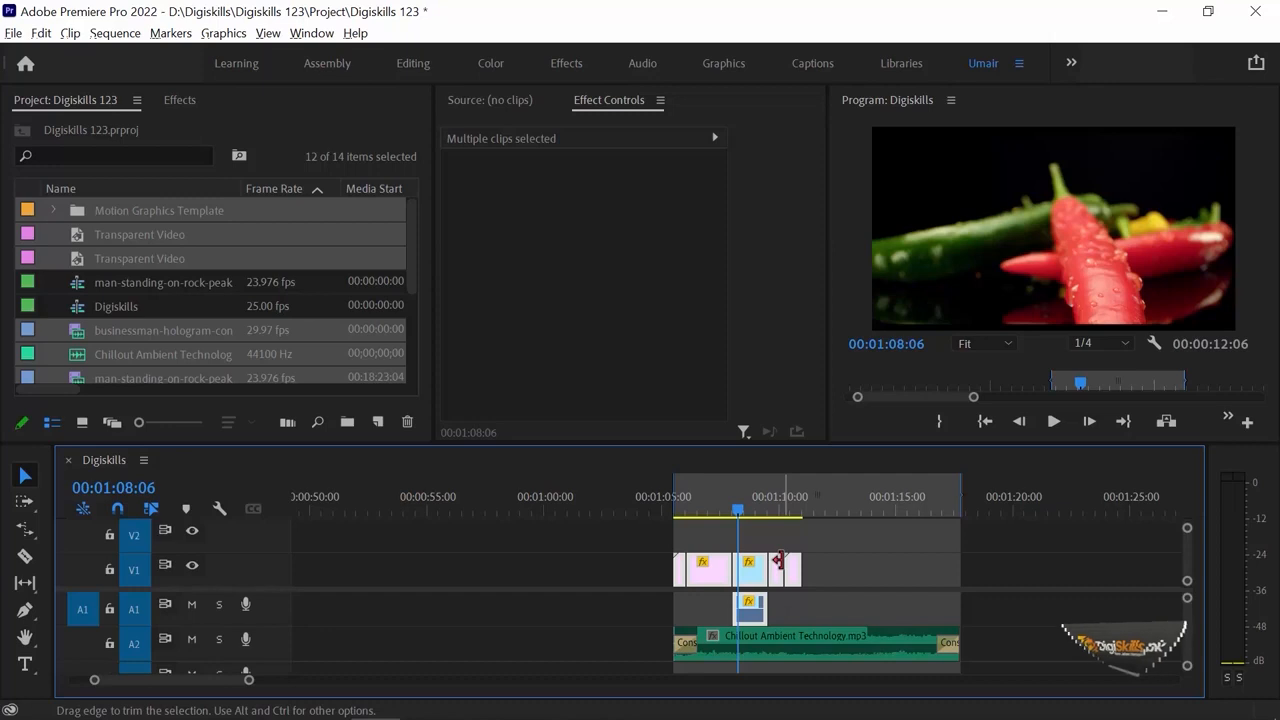
{"action": "key", "text": "ctrl"}
{"action": "key", "text": "ctrl+z"}
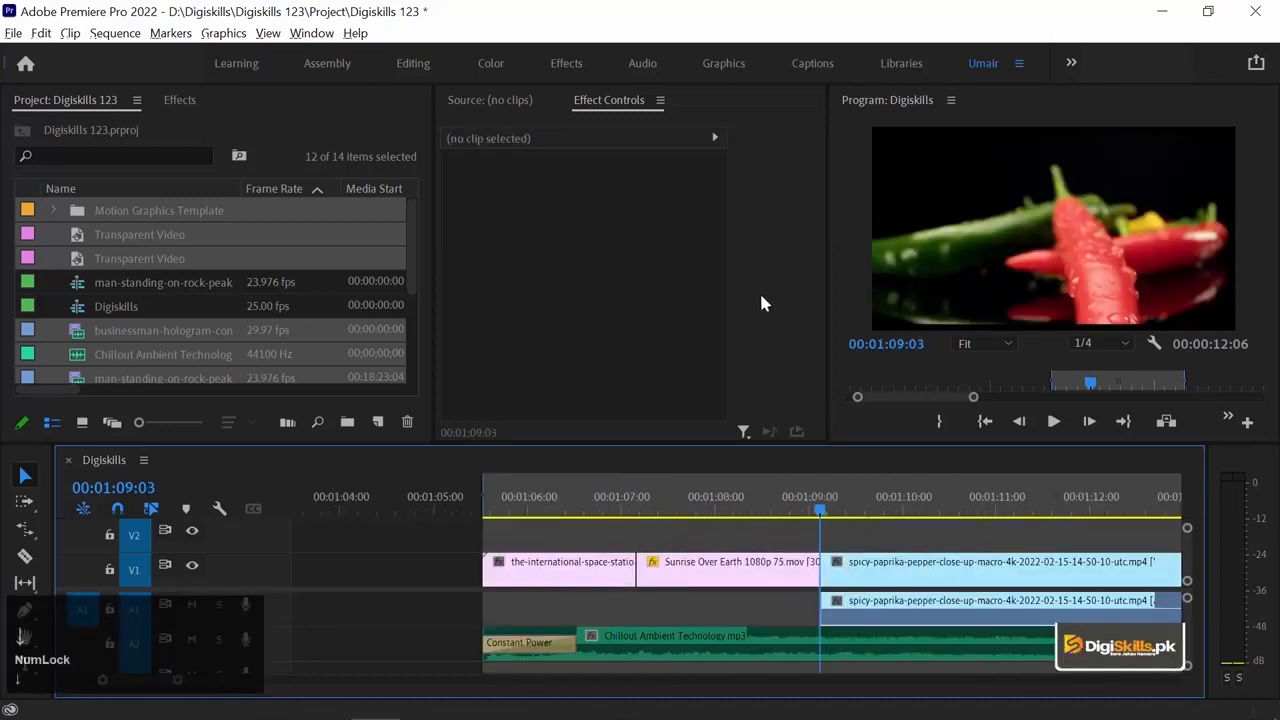
Zoom the timeline out around the spicy-paprika clip and increase the video track height to show clip thumbnails.
{"action": "key", "text": "minus"}
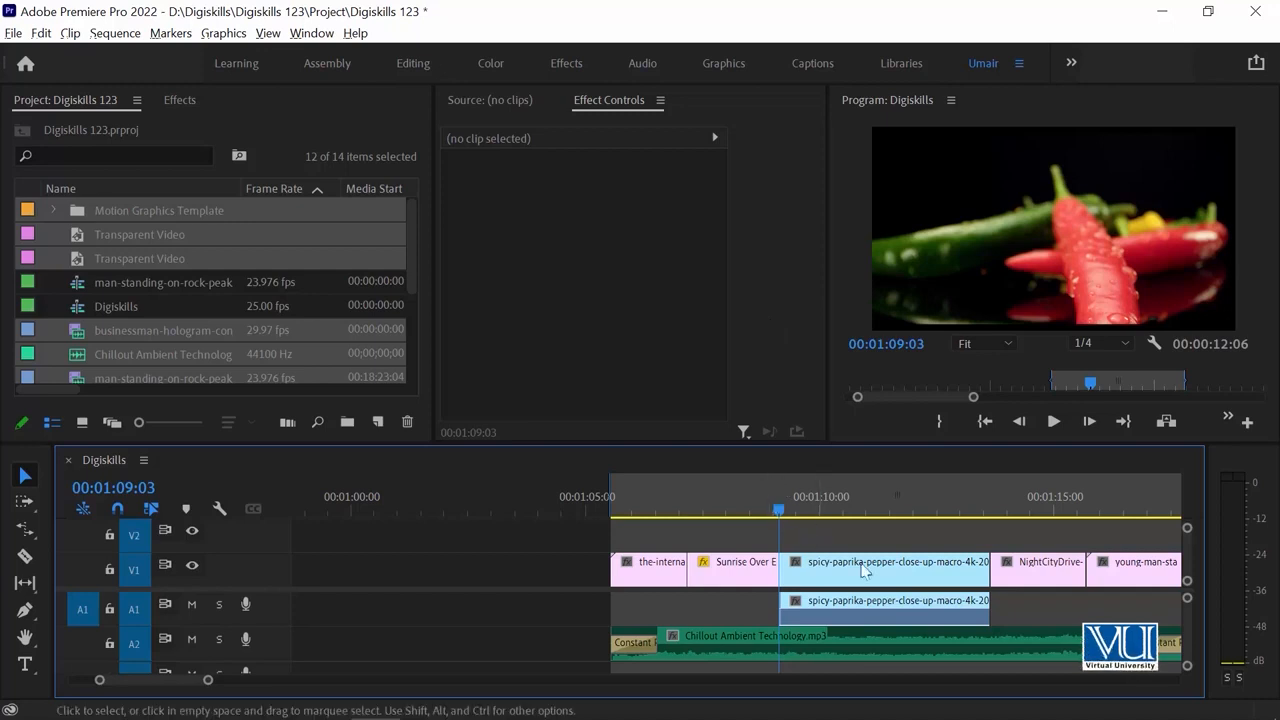
{"action": "key", "text": "equal"}
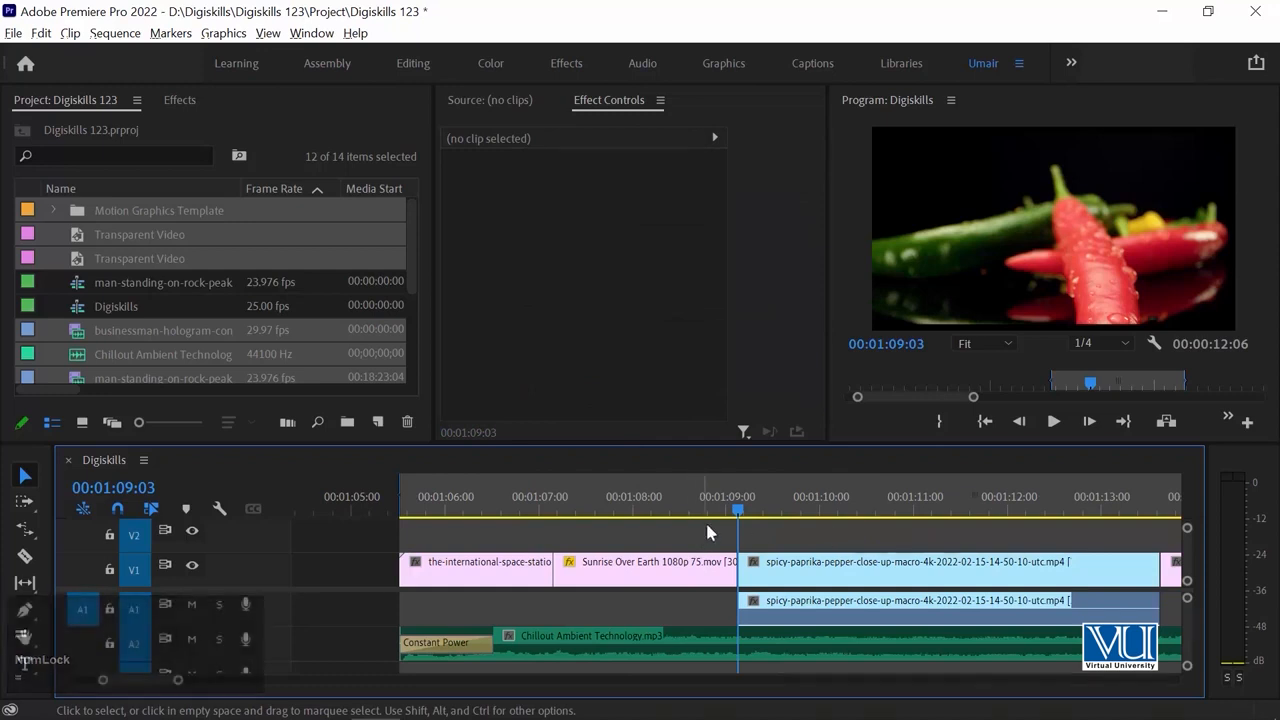
{"action": "key", "text": "minus"}
{"action": "key", "text": "ctrl+equal"}
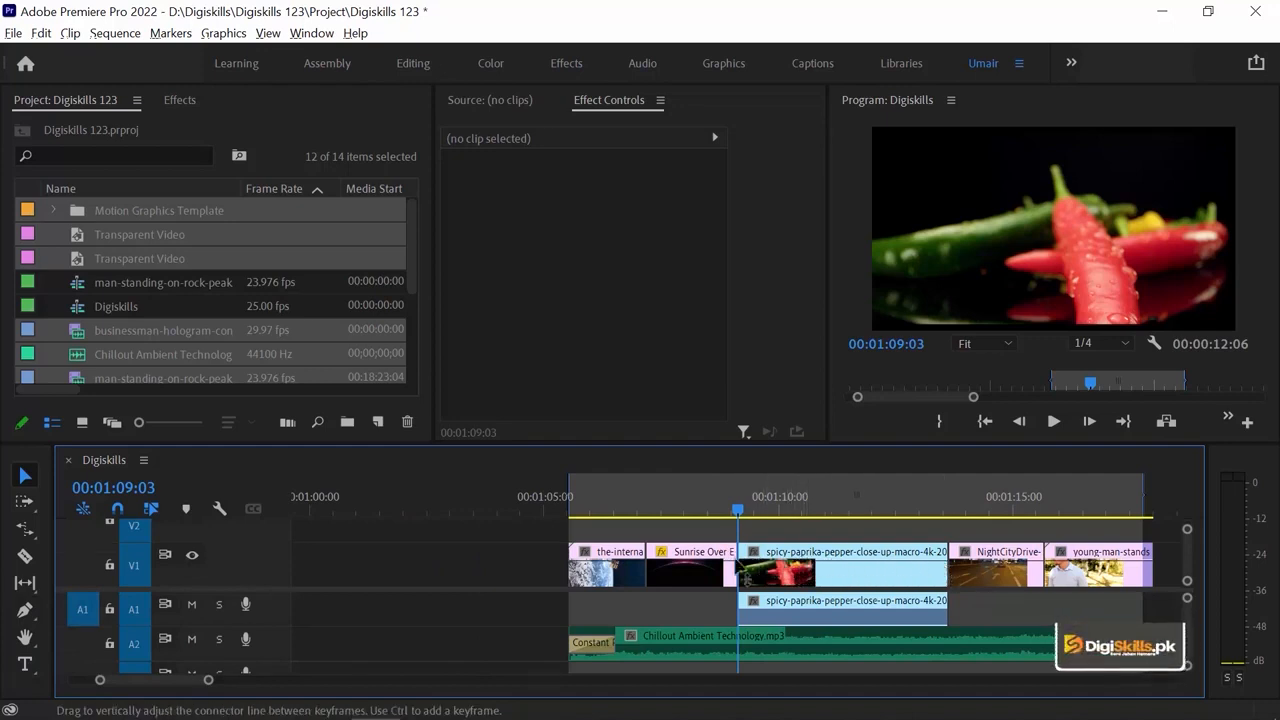
{"action": "key", "text": "ctrl+equal"}
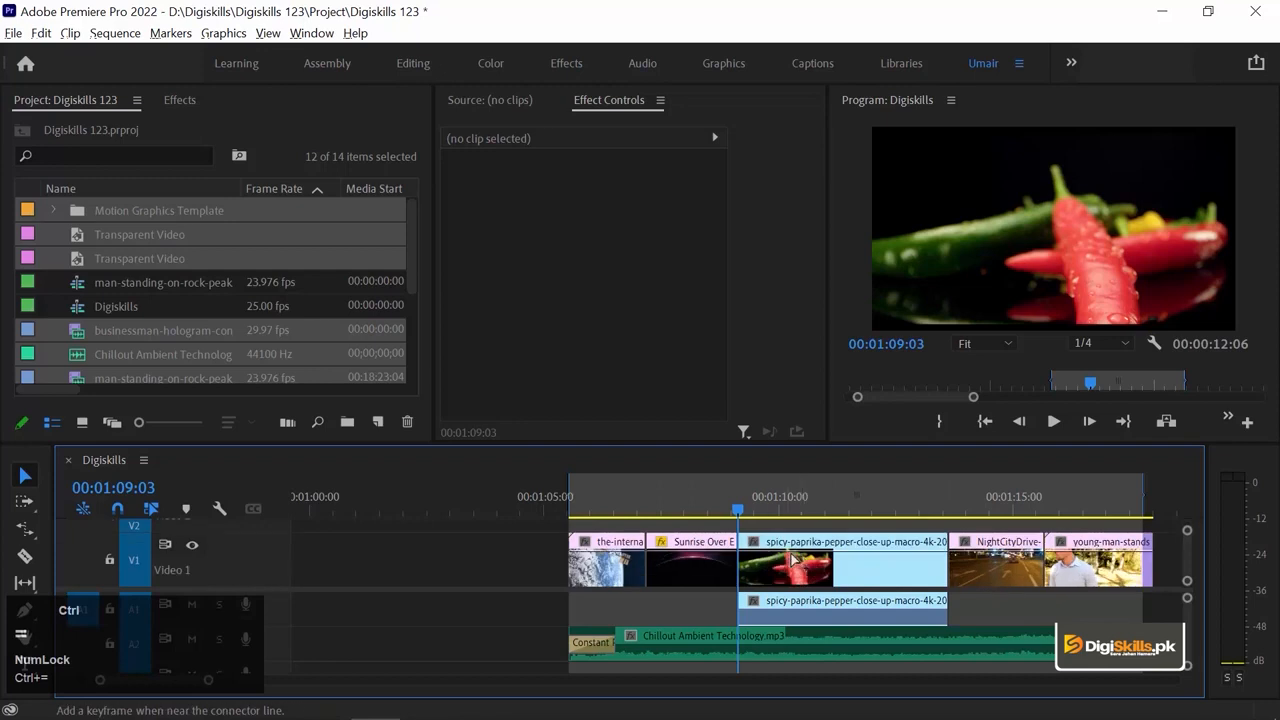
{"action": "key", "text": "ctrl+minus"}
{"action": "key", "text": "ctrl+minus"}
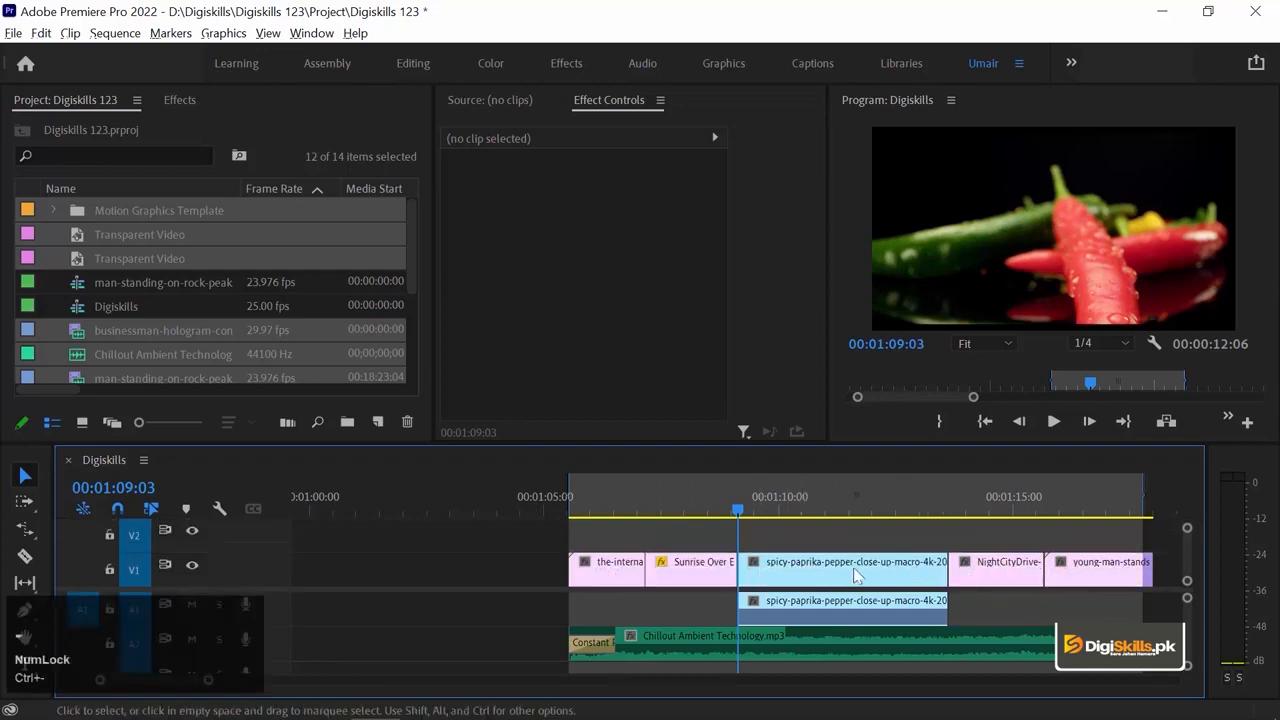
{"action": "key", "text": "ctrl+equal"}
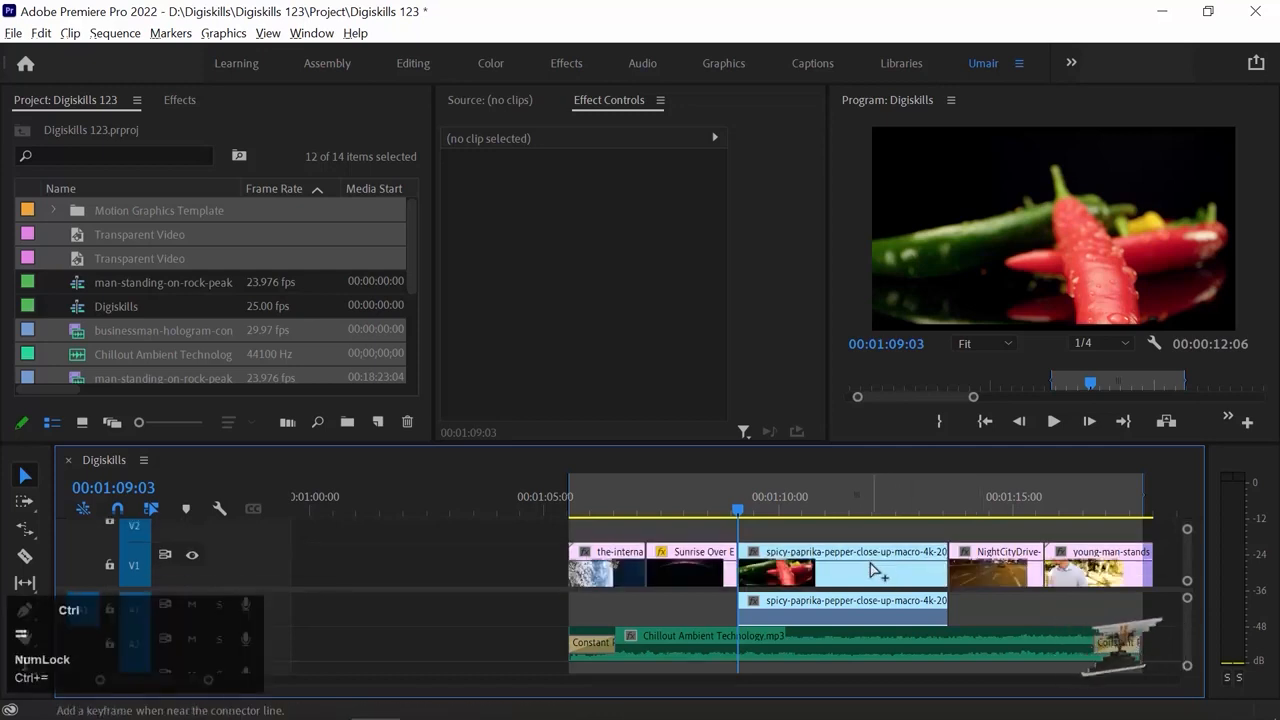
Review the timeline's Show Video Keyframes display setting and select the spicy-paprika clip on V1.
{"action": "left_click", "coordinate": [218, 510]}
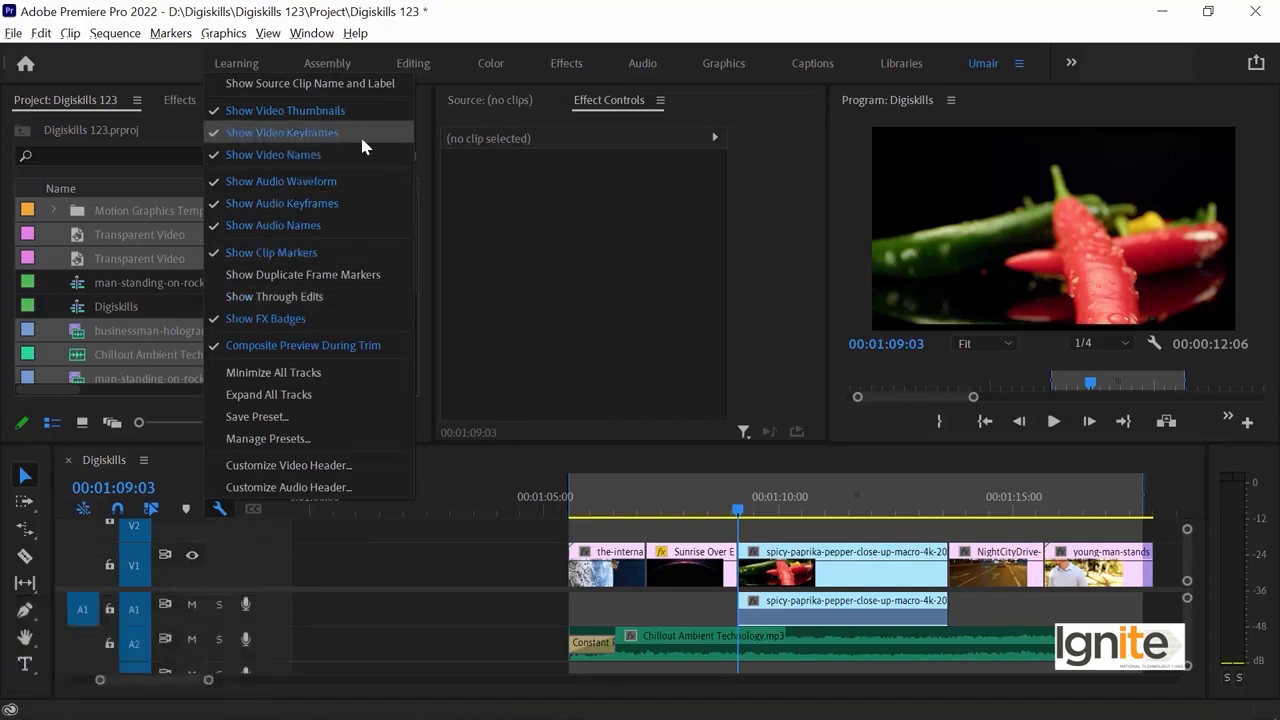
{"action": "left_click", "coordinate": [257, 136]}
{"action": "left_click", "coordinate": [785, 570]}
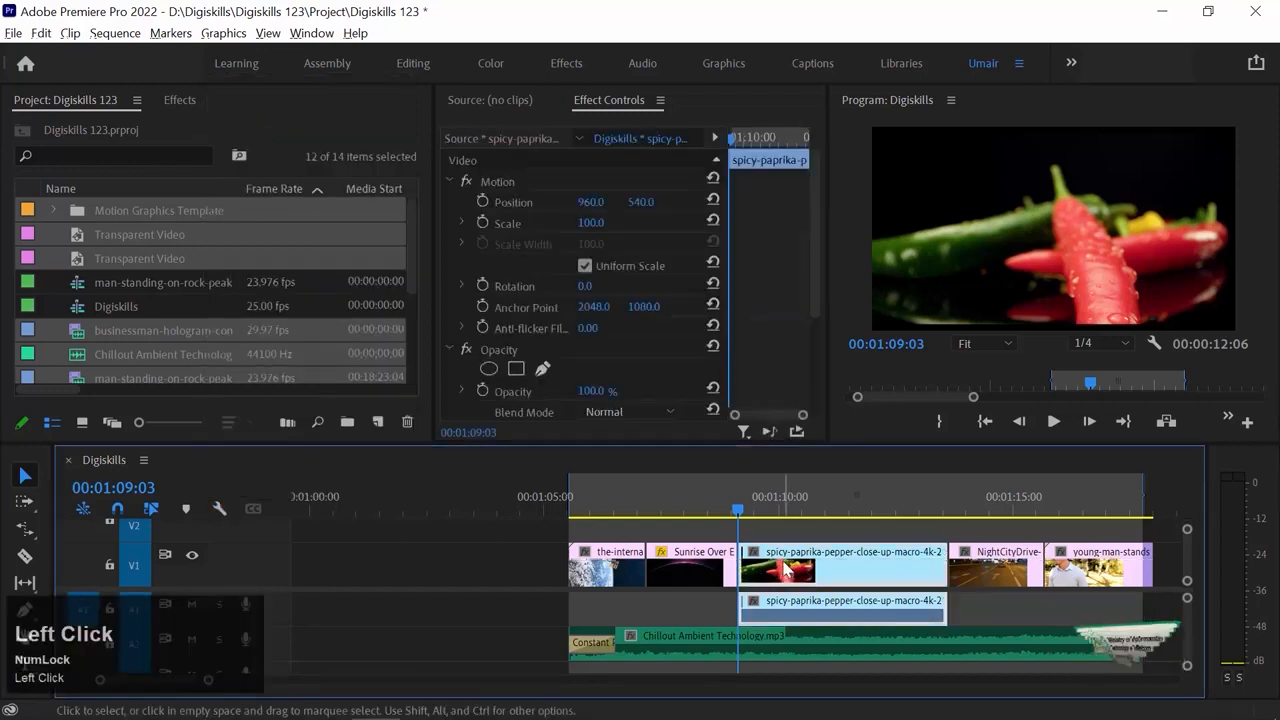
Turn on Show Video Keyframes for the timeline, with V1 taller and zoomed in around the spicy-paprika clip.
{"action": "key", "text": "ctrl+equal"}
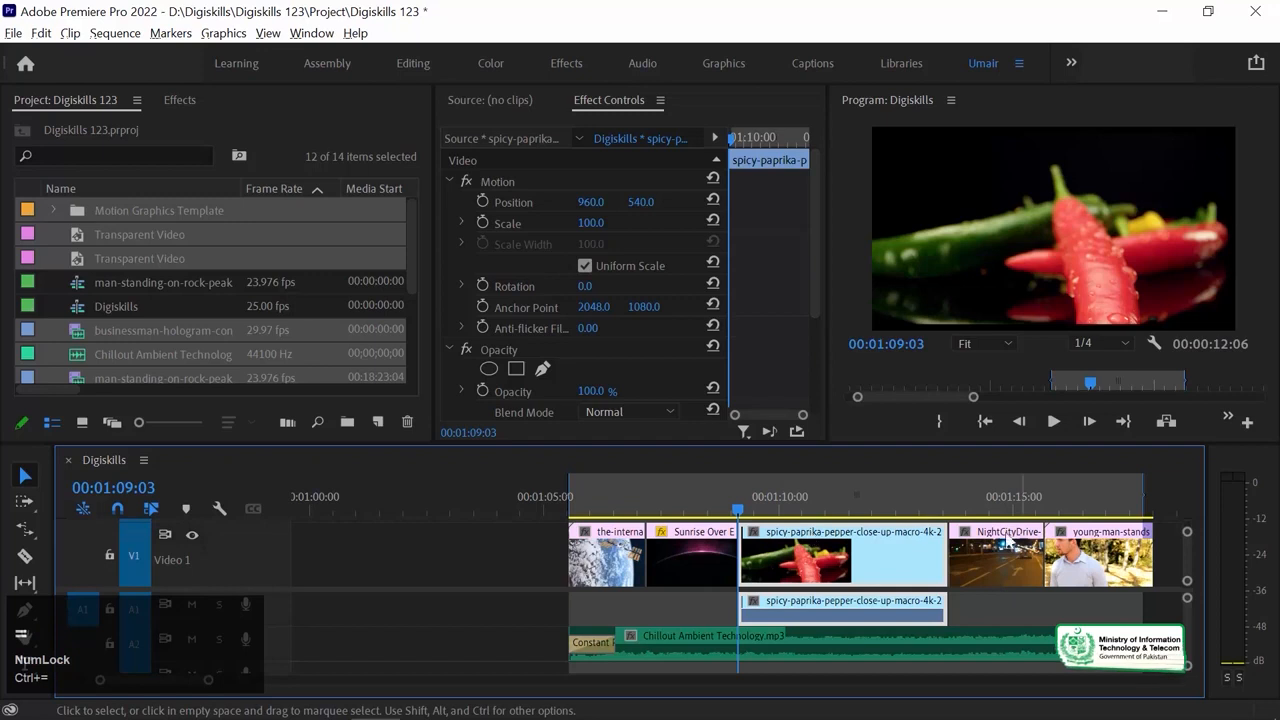
{"action": "left_click", "coordinate": [220, 508]}
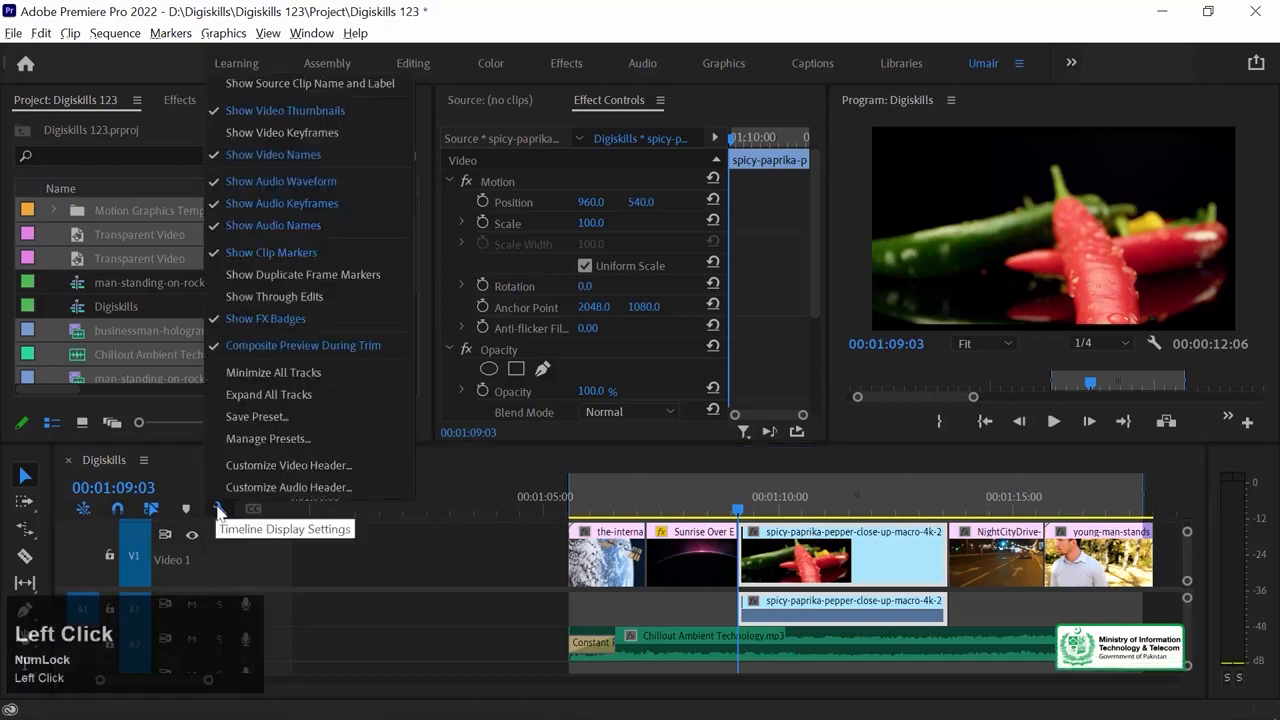
{"action": "left_click", "coordinate": [270, 138]}
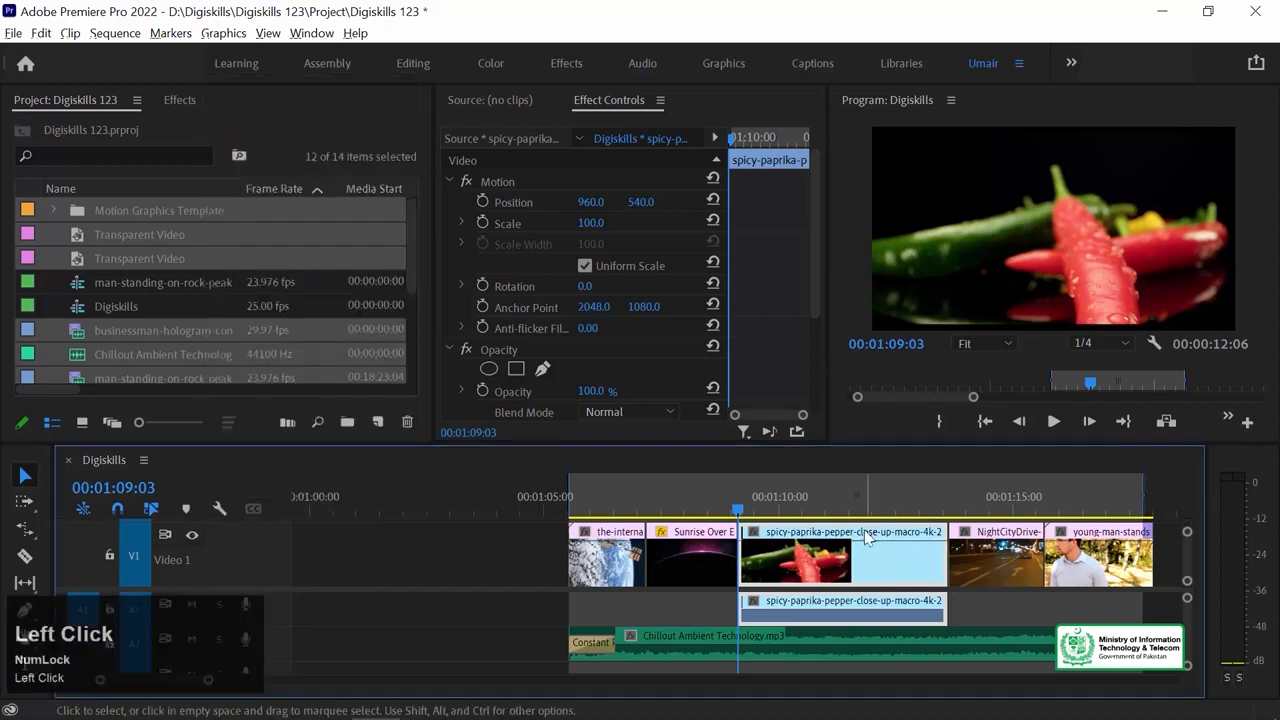
{"action": "key", "text": "="}
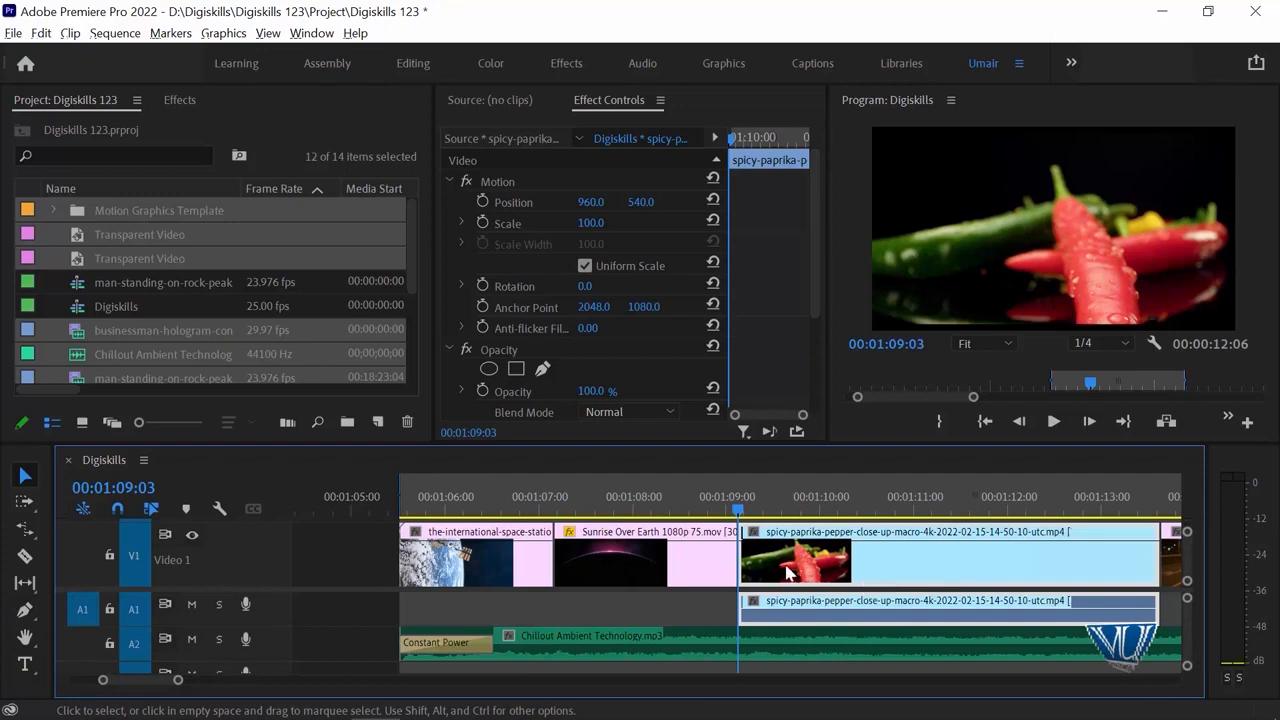
Try lowering the spicy-paprika clip's opacity to about 59% with its keyframe line in the timeline, then undo it.
{"action": "left_click", "coordinate": [824, 500]}
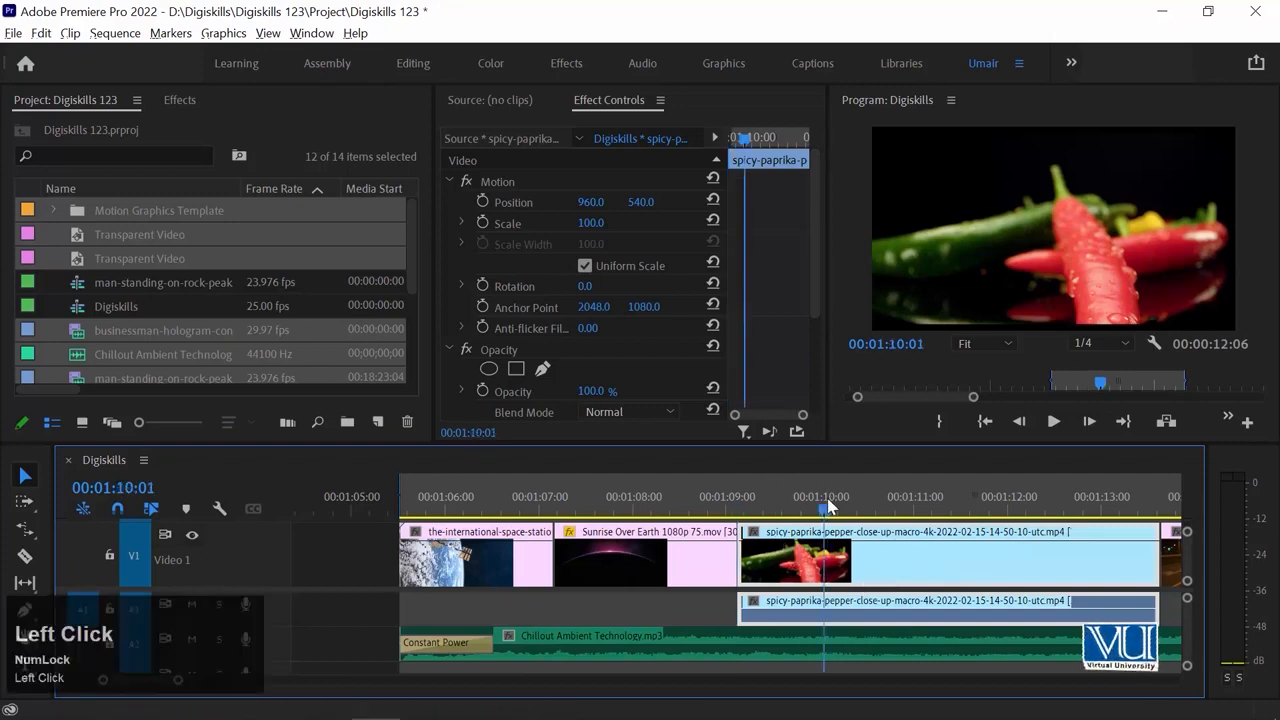
{"action": "left_click_drag", "start_coordinate": [862, 544], "coordinate": [862, 558]}
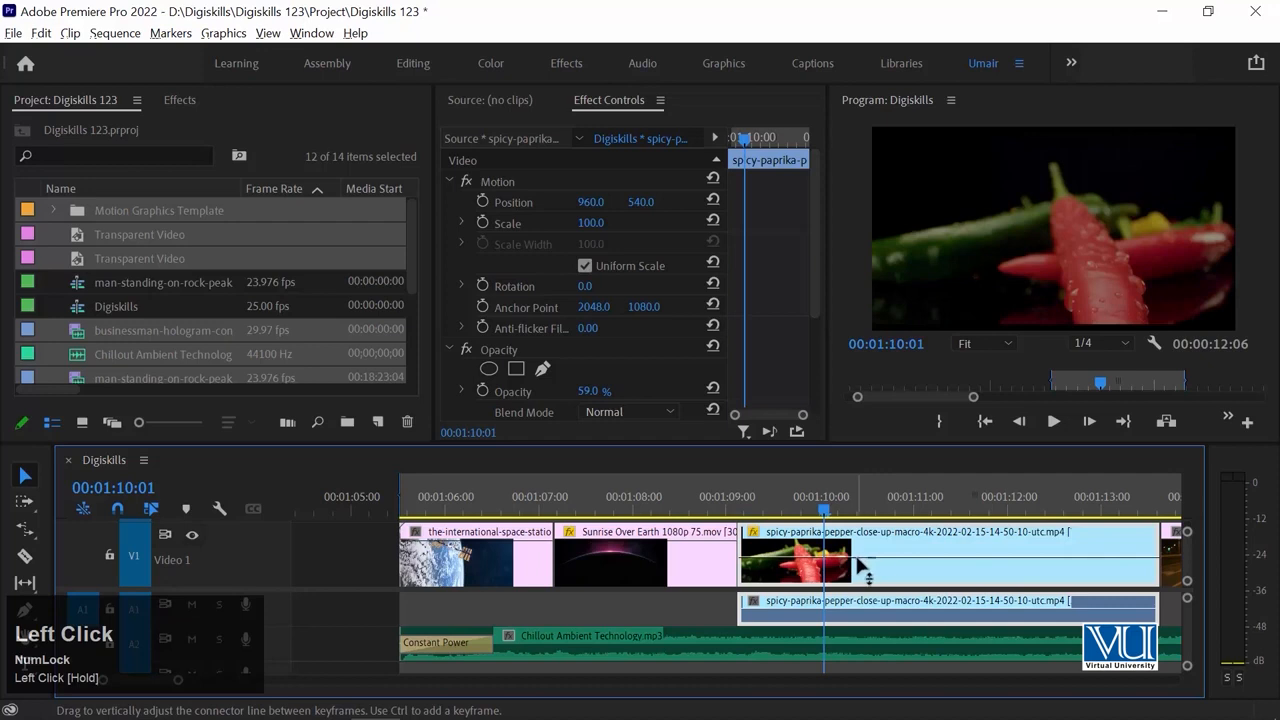
{"action": "key", "text": "ctrl+z"}
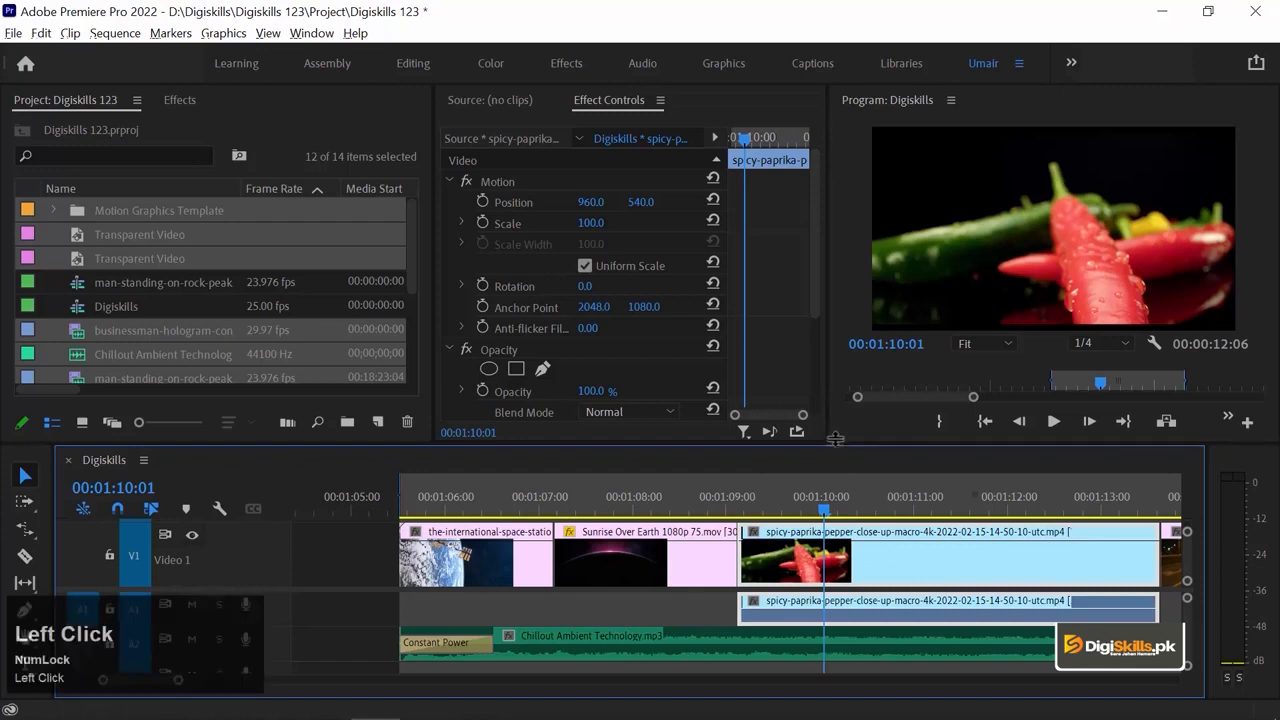
Enlarge the timeline panel and increase the height of the V1 track so the clip's keyframe area has more room.
{"action": "left_click_drag", "start_coordinate": [833, 440], "coordinate": [833, 426]}
{"action": "key", "text": "ctrl+equal"}
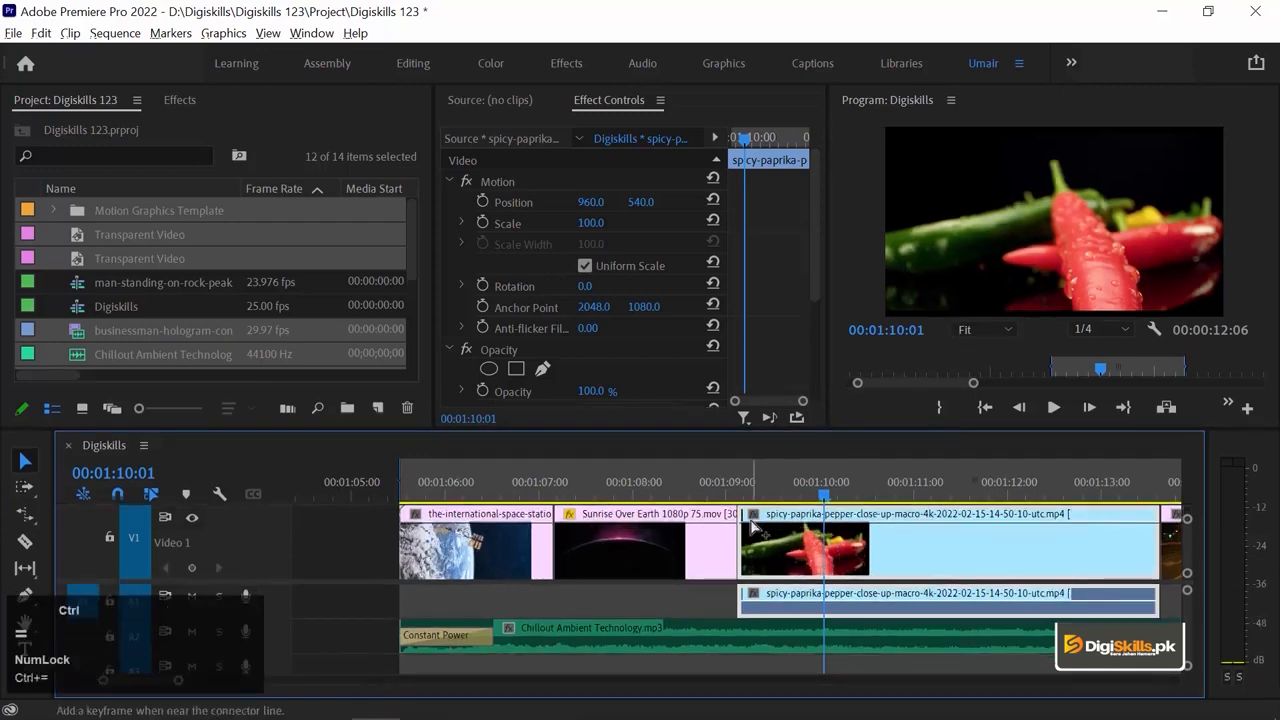
{"action": "scroll", "coordinate": [752, 527], "scroll_direction": "down", "scroll_amount": 1}
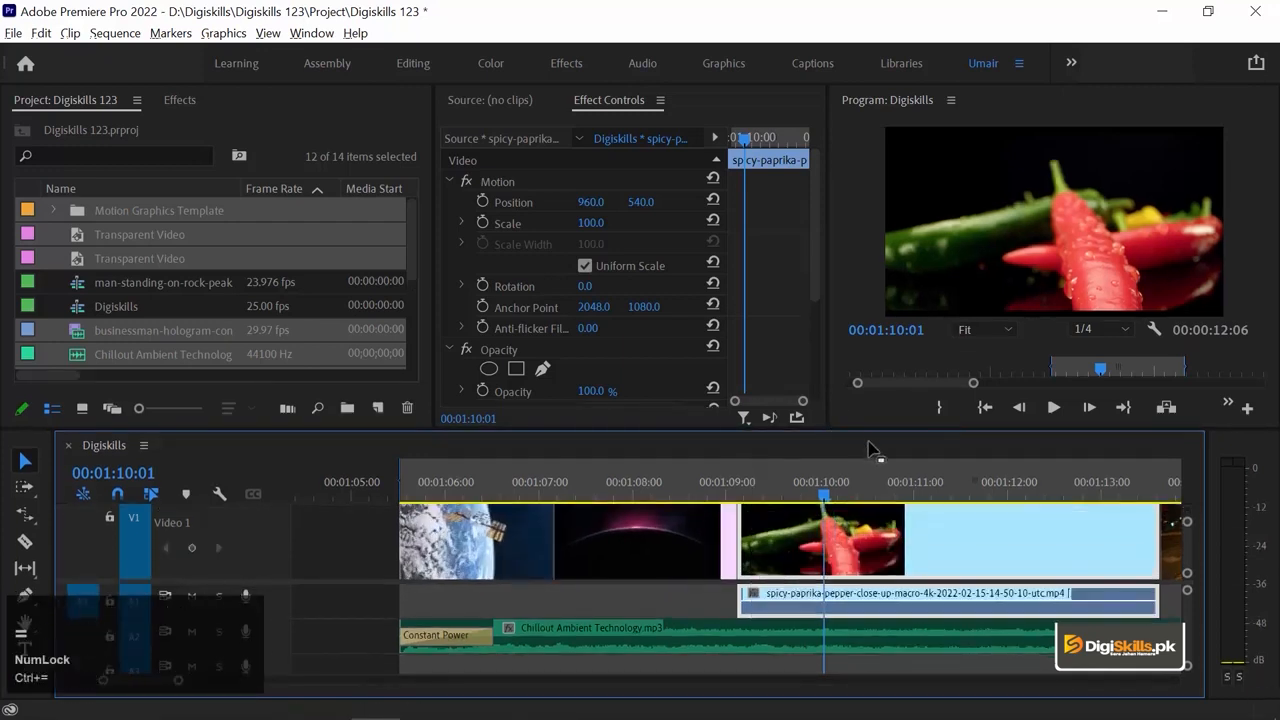
{"action": "left_click_drag", "start_coordinate": [872, 430], "coordinate": [872, 390]}
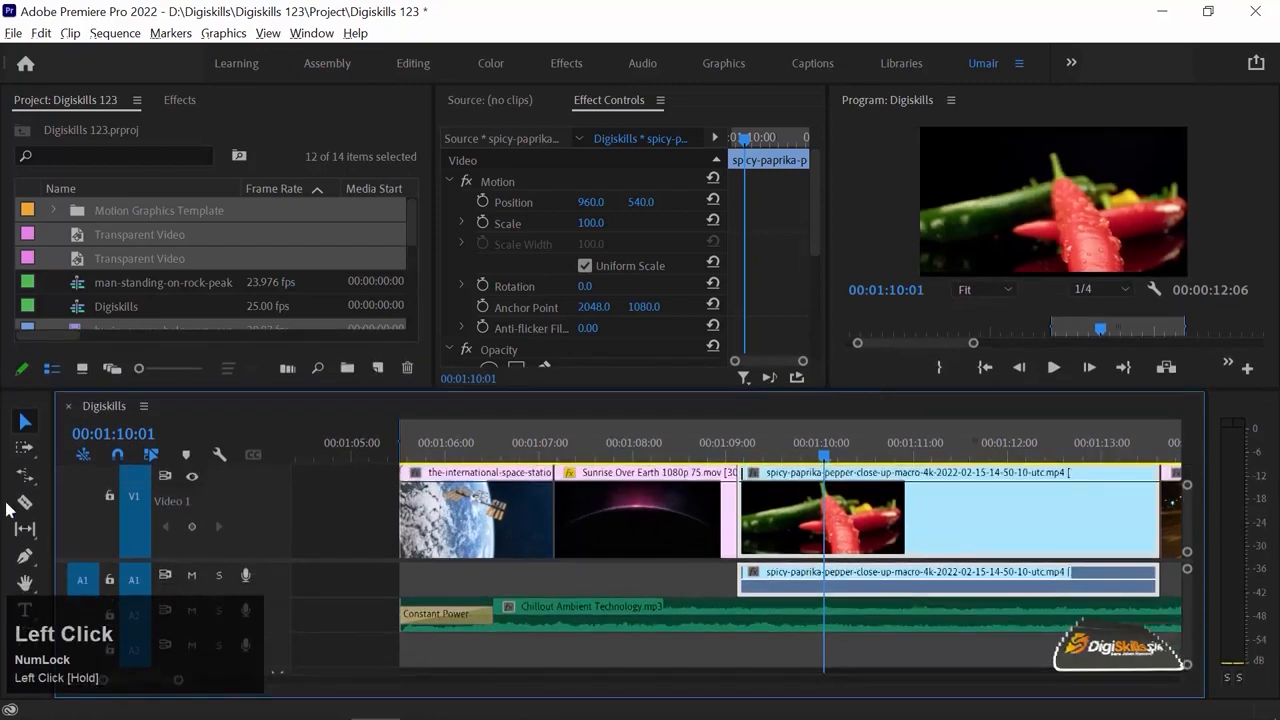
{"action": "left_click_drag", "start_coordinate": [126, 561], "coordinate": [128, 589]}
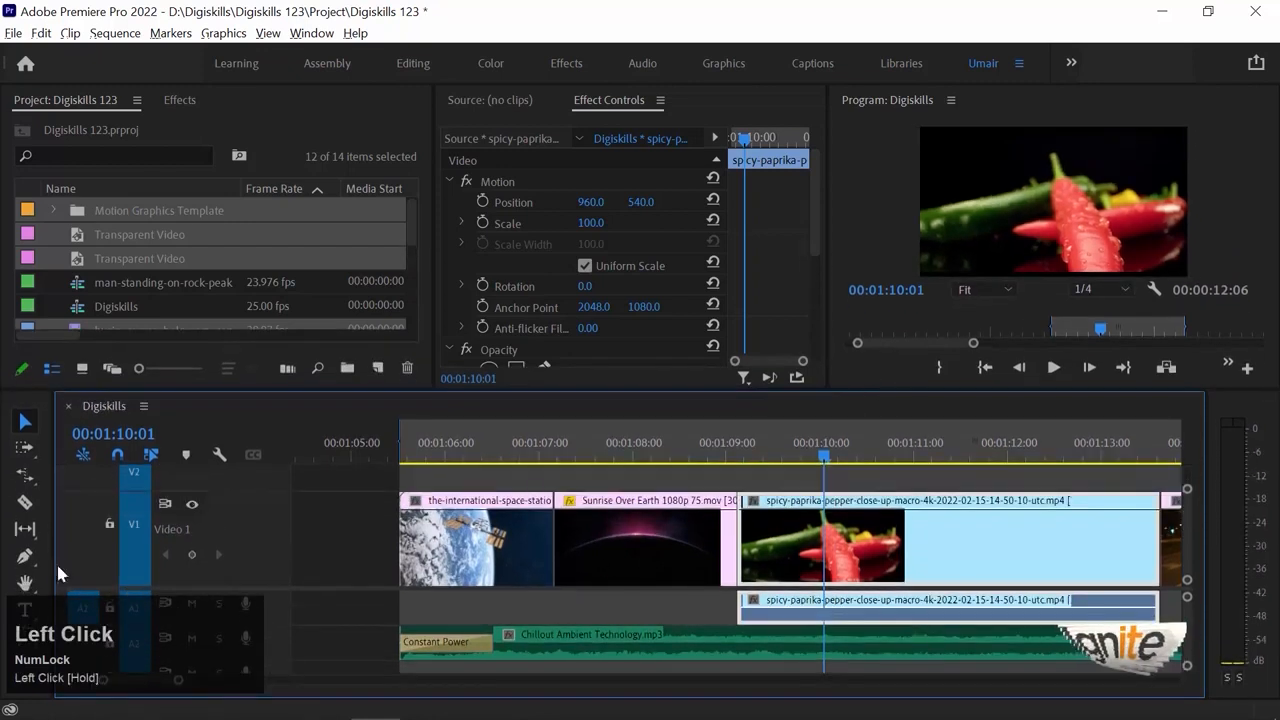
Switch the spicy-paprika clip's keyframe line on V1 from Opacity to Time Remapping Speed.
{"action": "right_click", "coordinate": [756, 510]}
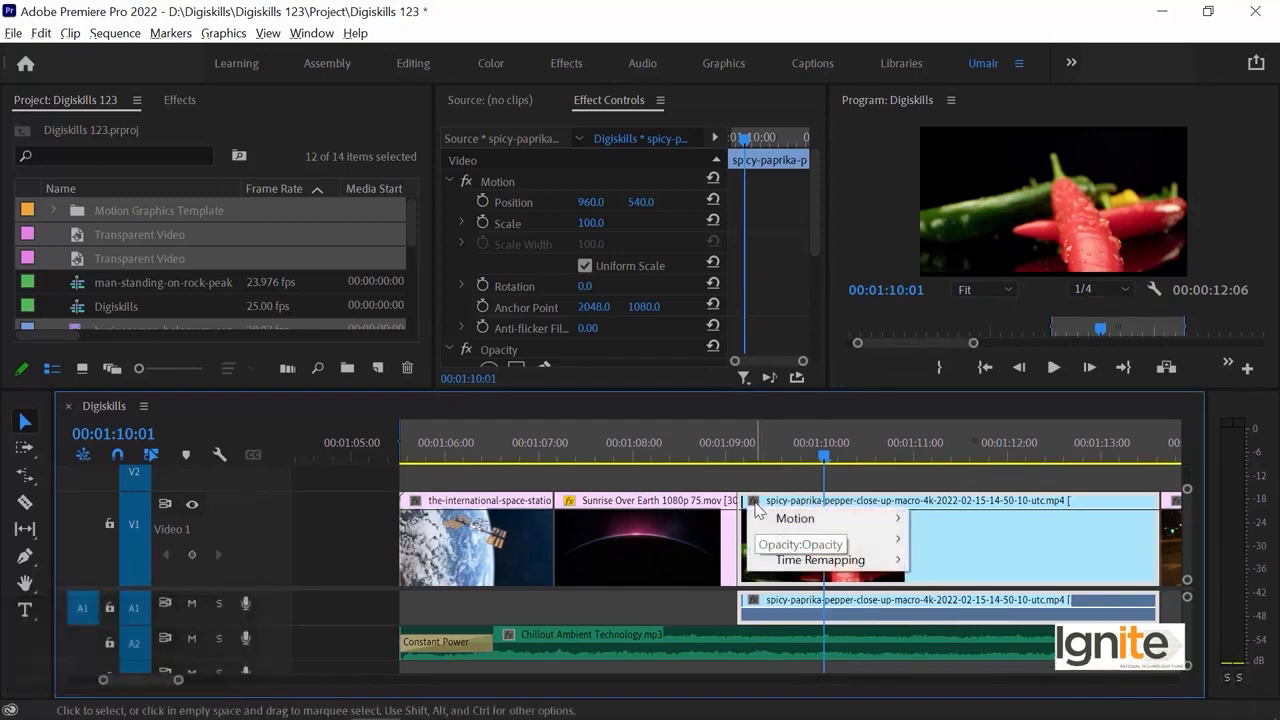
{"action": "mouse_move", "coordinate": [826, 571]}
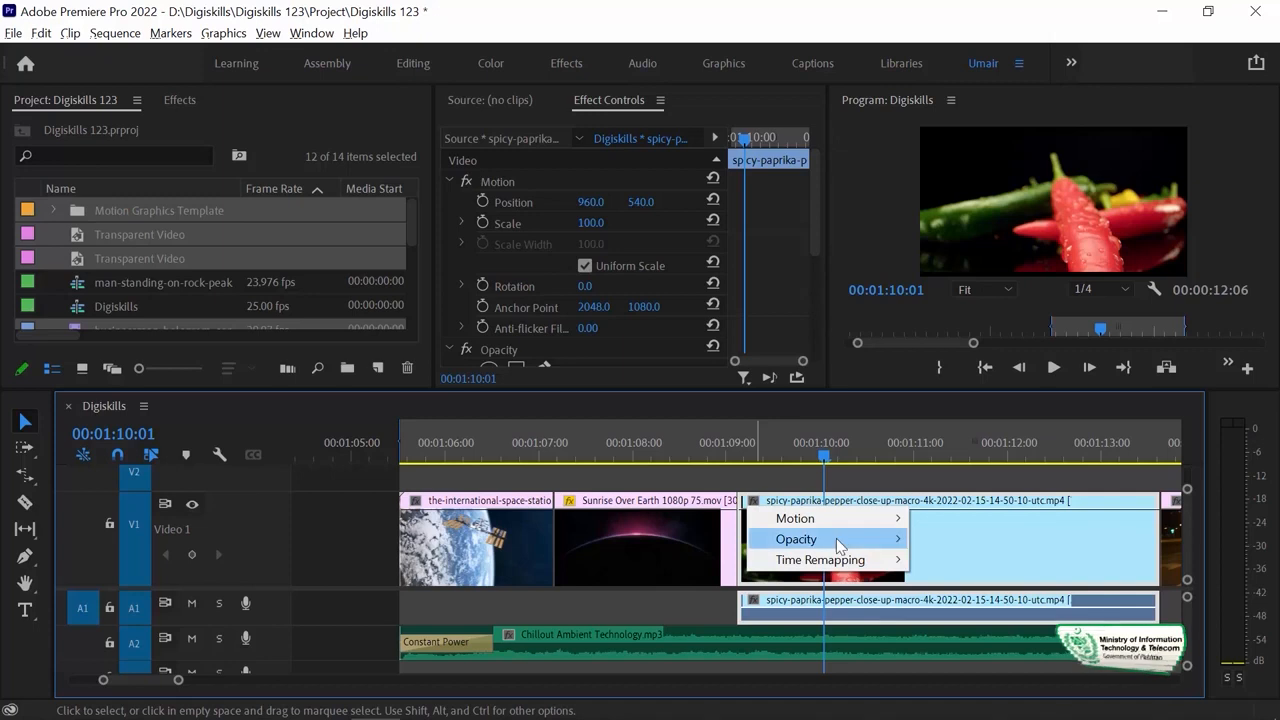
{"action": "mouse_move", "coordinate": [838, 546]}
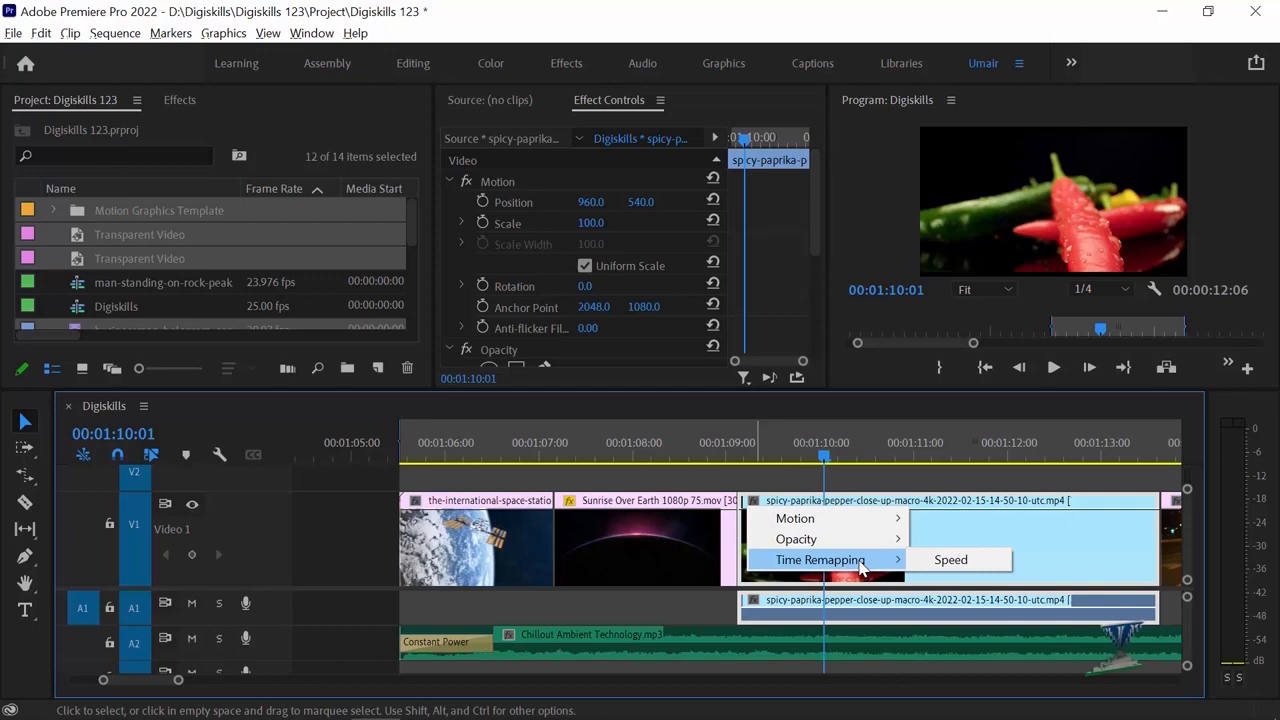
{"action": "left_click", "coordinate": [948, 562]}
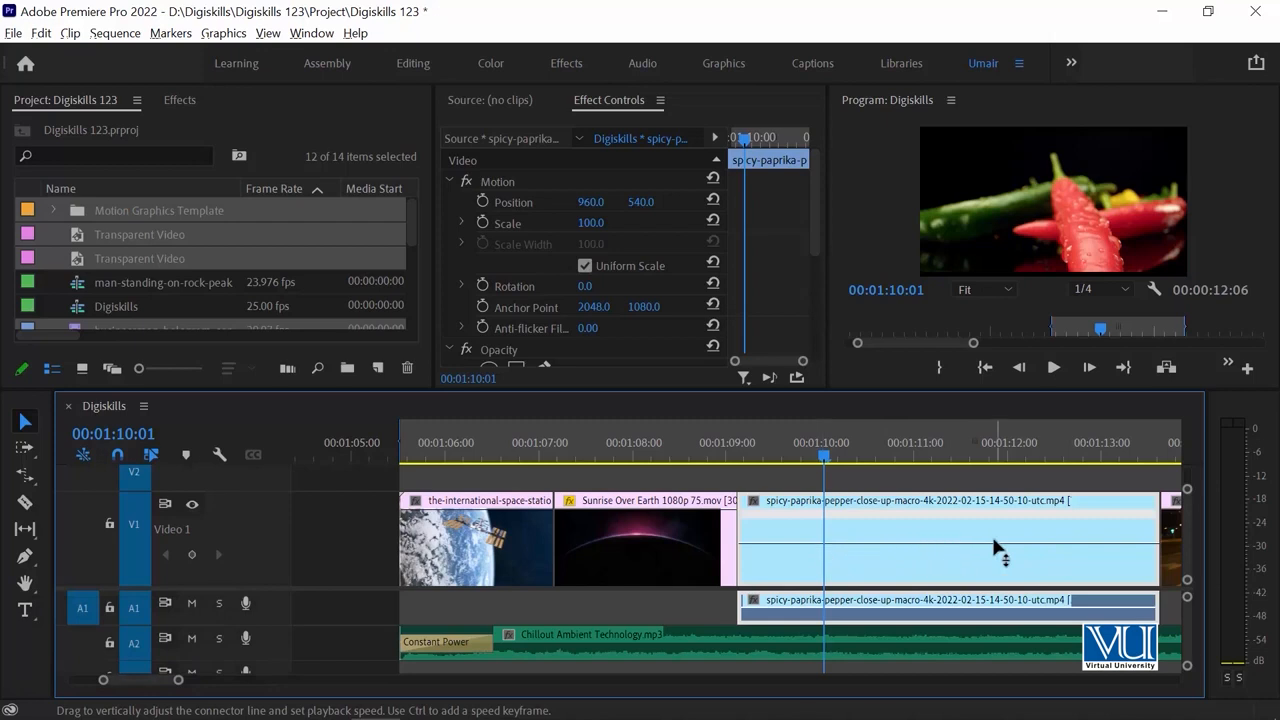
Scrub through the spicy-paprika clip to review its speed, then return the playhead near its start at 00:01:09:05.
{"action": "key", "text": "minus"}
{"action": "key", "text": "minus"}
{"action": "key", "text": "minus"}
{"action": "key", "text": "equal"}
{"action": "key", "text": "equal"}
{"action": "key", "text": "equal"}
{"action": "left_click_drag", "start_coordinate": [655, 467], "coordinate": [866, 457]}
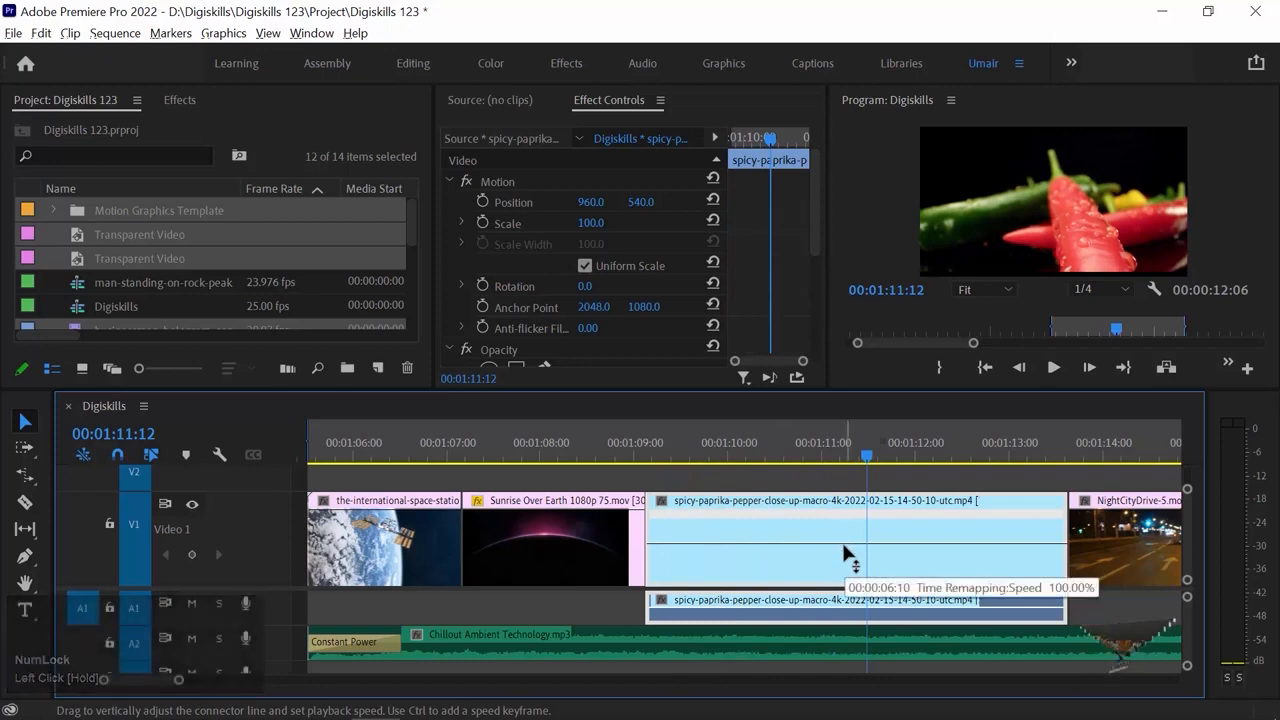
{"action": "left_click", "coordinate": [655, 457]}
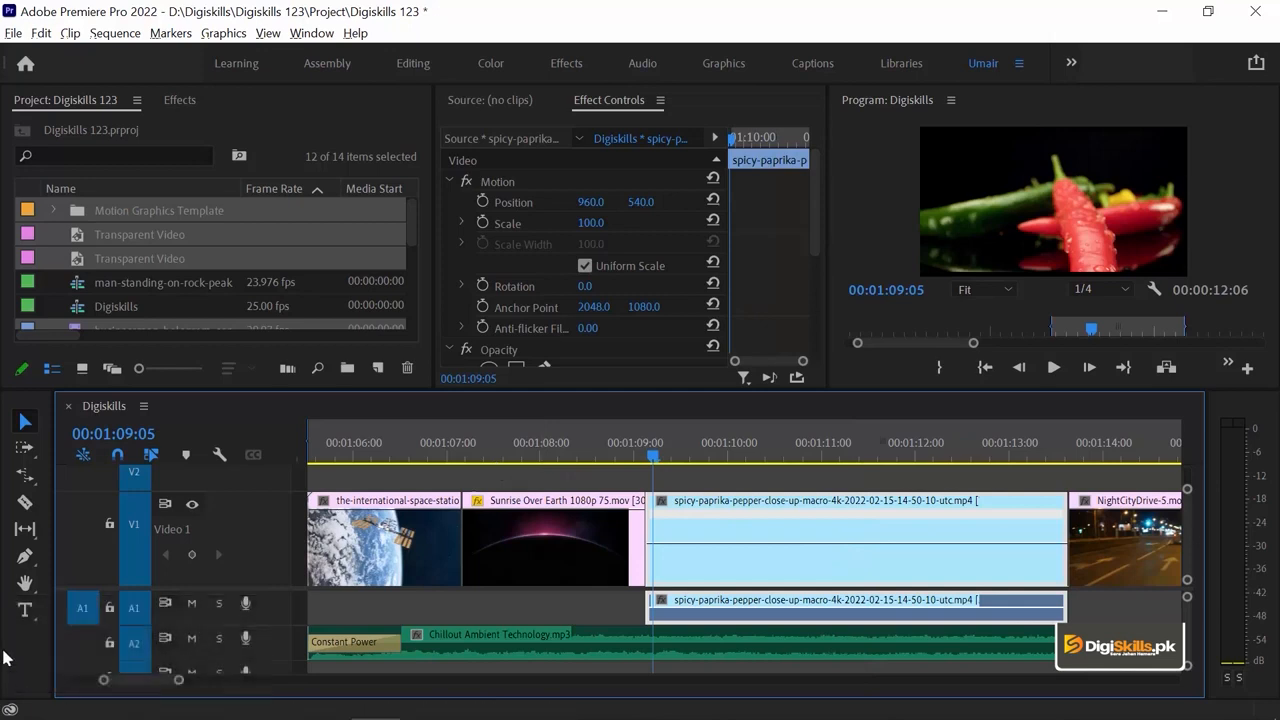
Add two speed keyframes on the spicy-paprika clip with the Pen tool, at about 00:01:10:00 and at 00:01:12:14.
{"action": "left_click", "coordinate": [26, 565]}
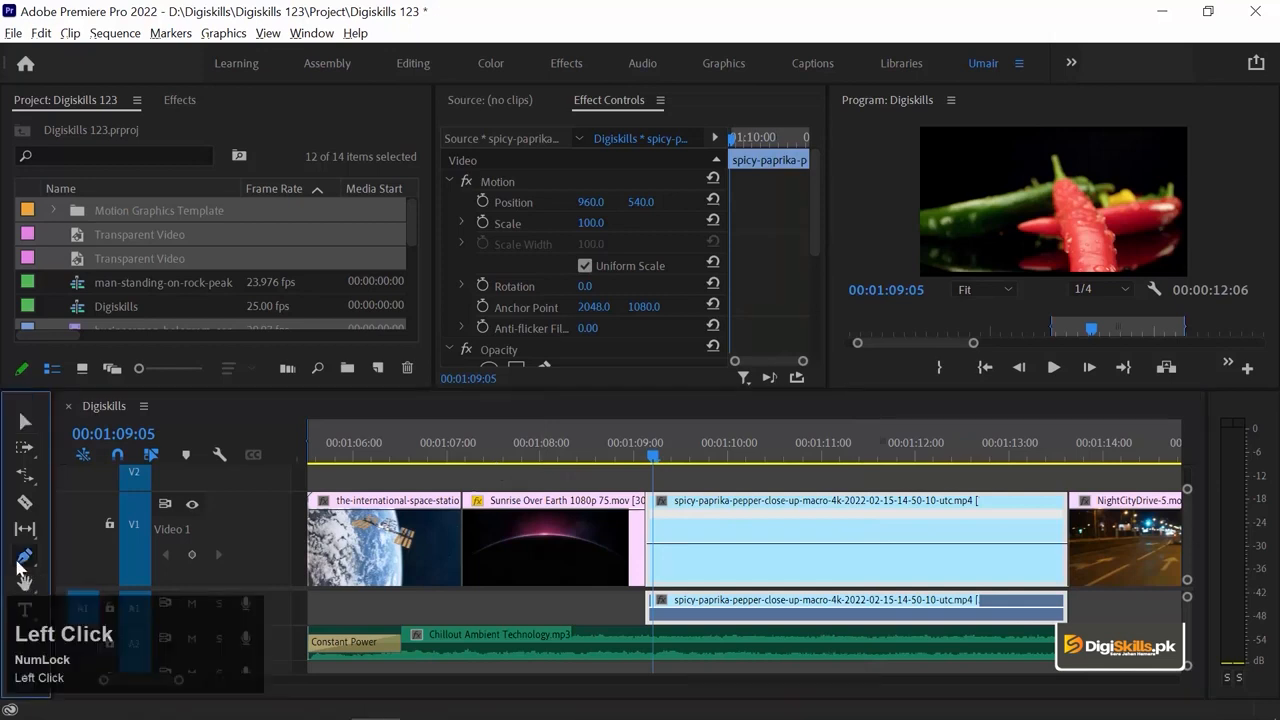
{"action": "key", "text": "space"}
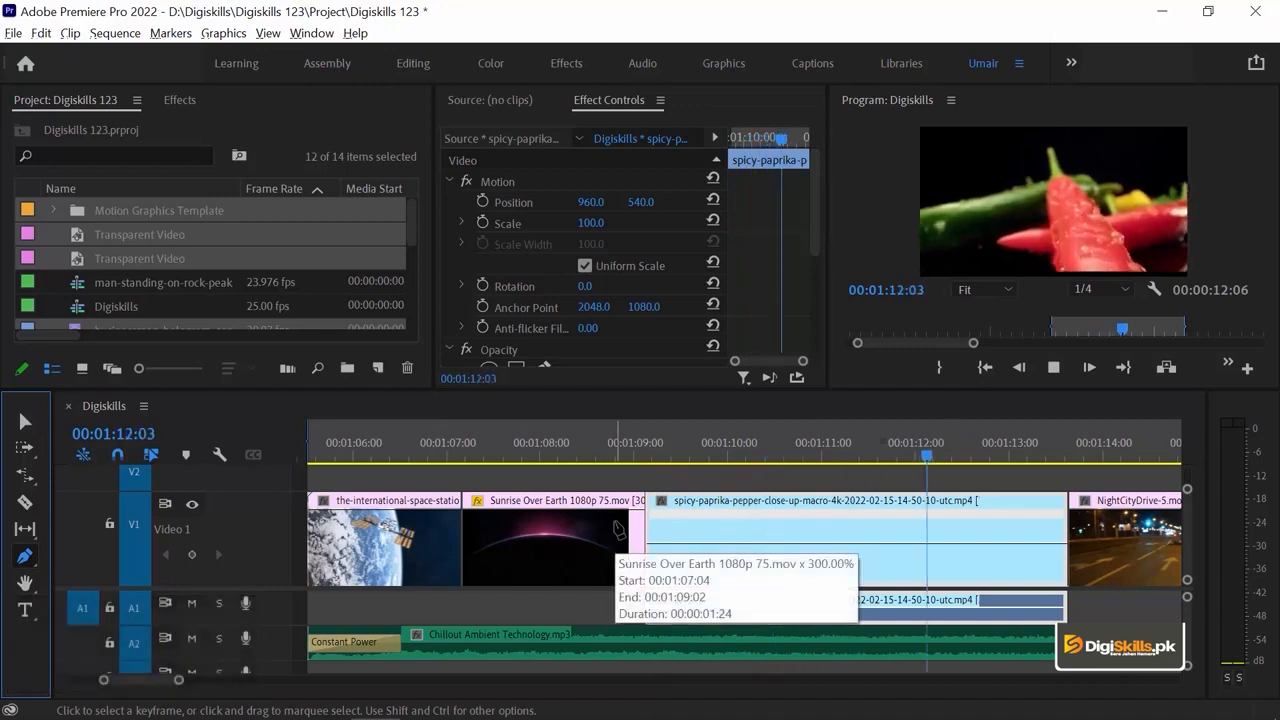
{"action": "key", "text": "space"}
{"action": "left_click", "coordinate": [711, 455]}
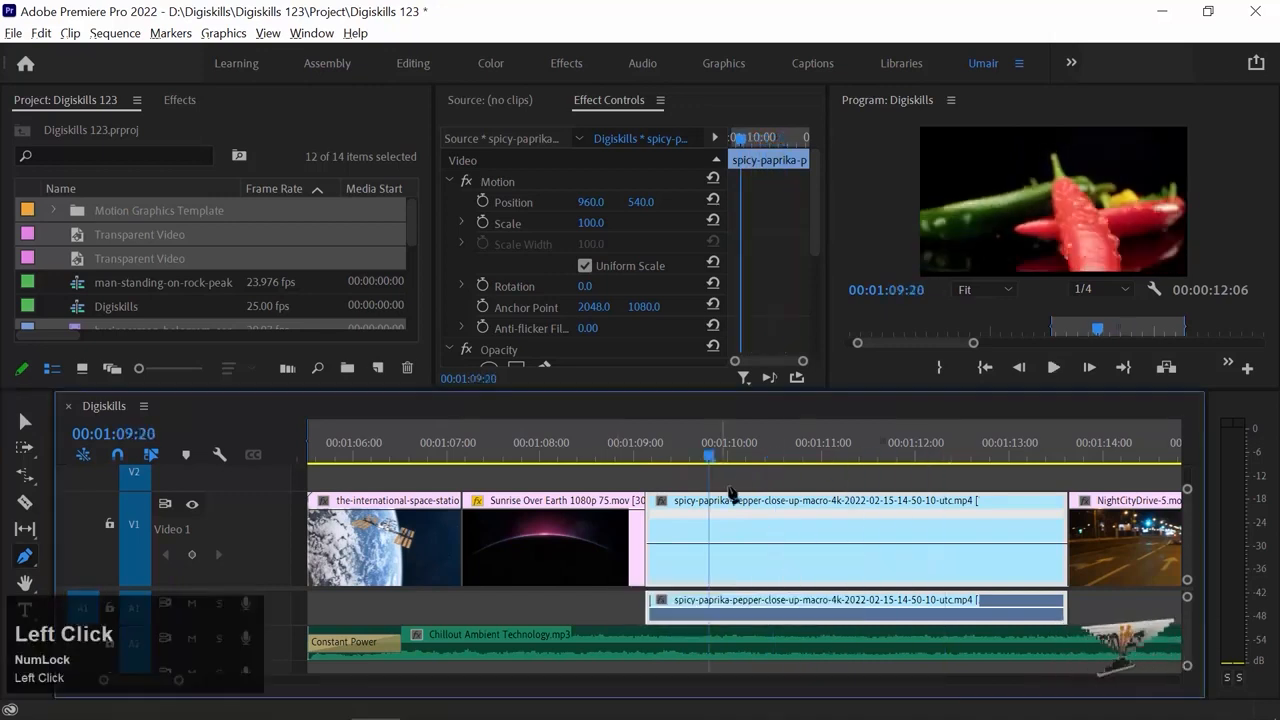
{"action": "left_click_drag", "start_coordinate": [715, 448], "coordinate": [717, 452]}
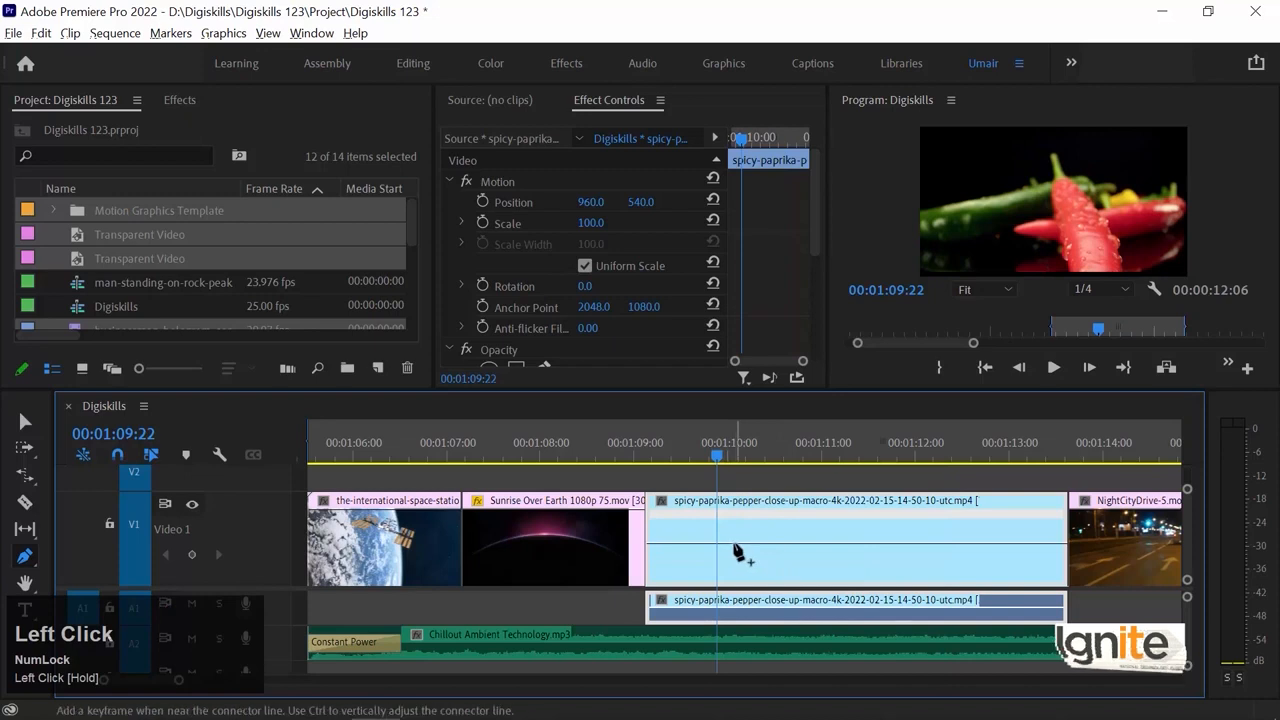
{"action": "left_click", "coordinate": [731, 545]}
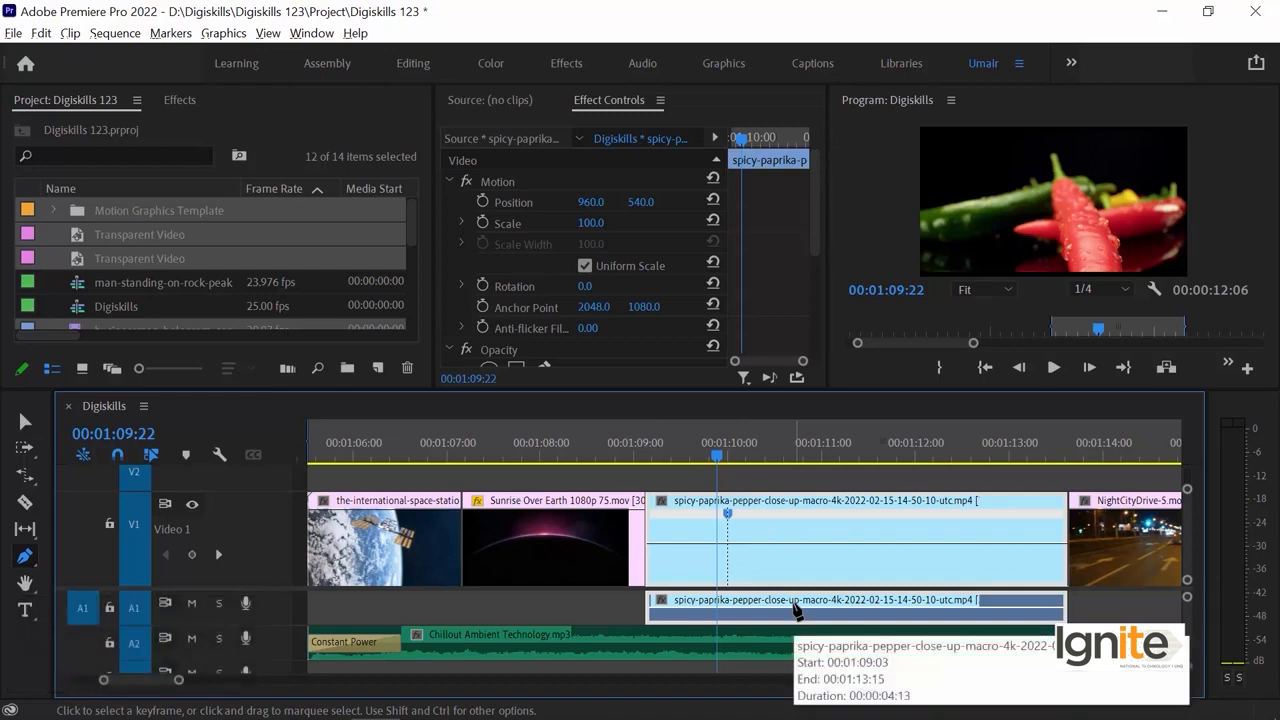
{"action": "left_click_drag", "start_coordinate": [722, 456], "coordinate": [968, 457]}
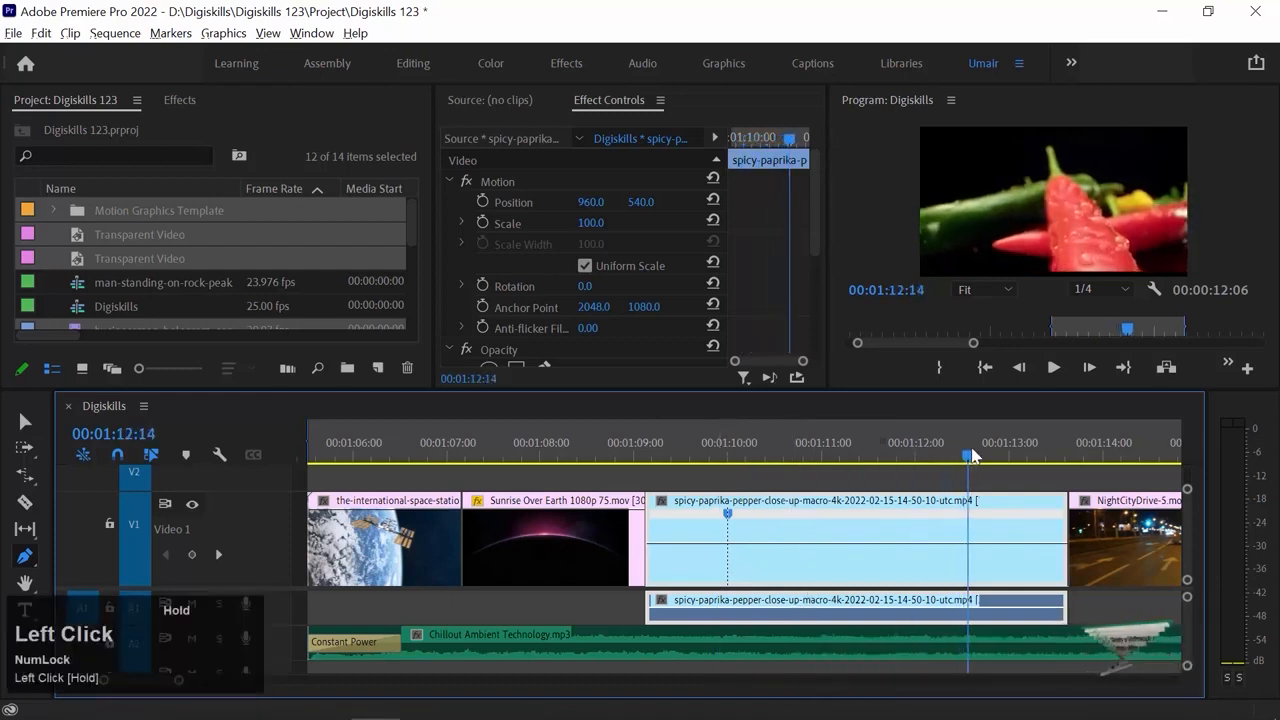
{"action": "left_click", "coordinate": [968, 548]}
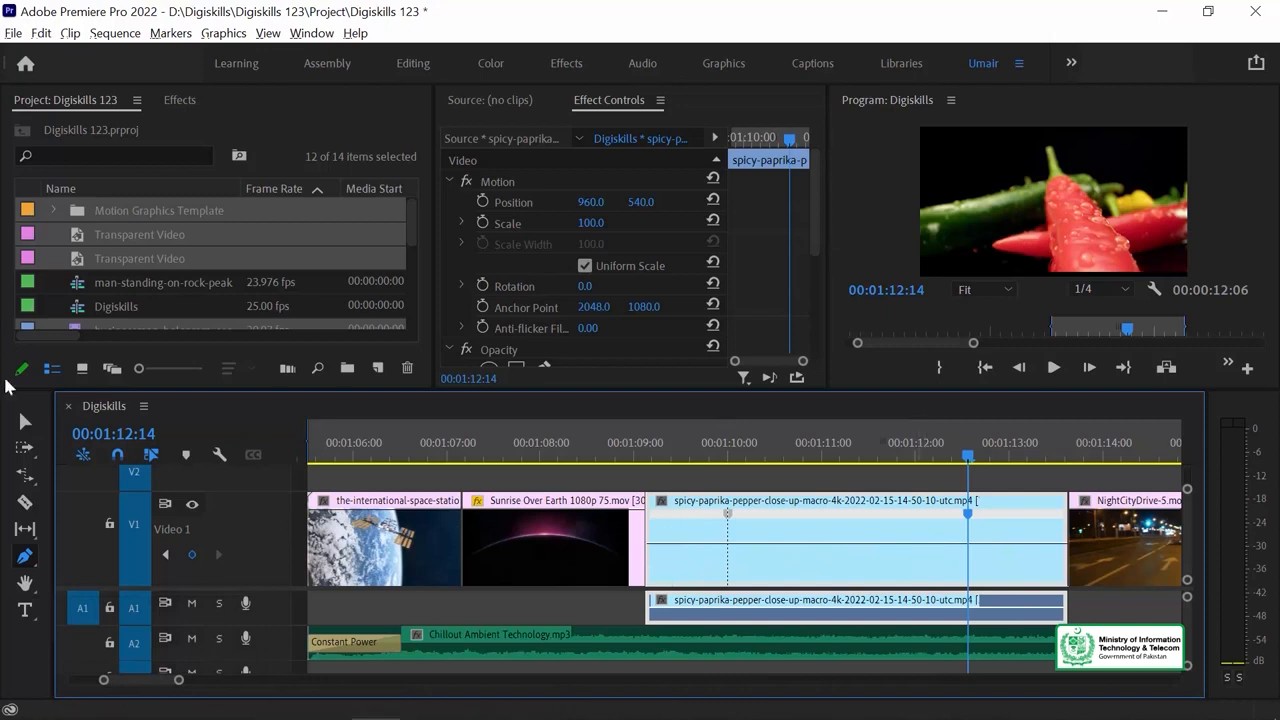
Raise the speed of the section between the two keyframes on the spicy-paprika clip to about 350%.
{"action": "left_click", "coordinate": [25, 423]}
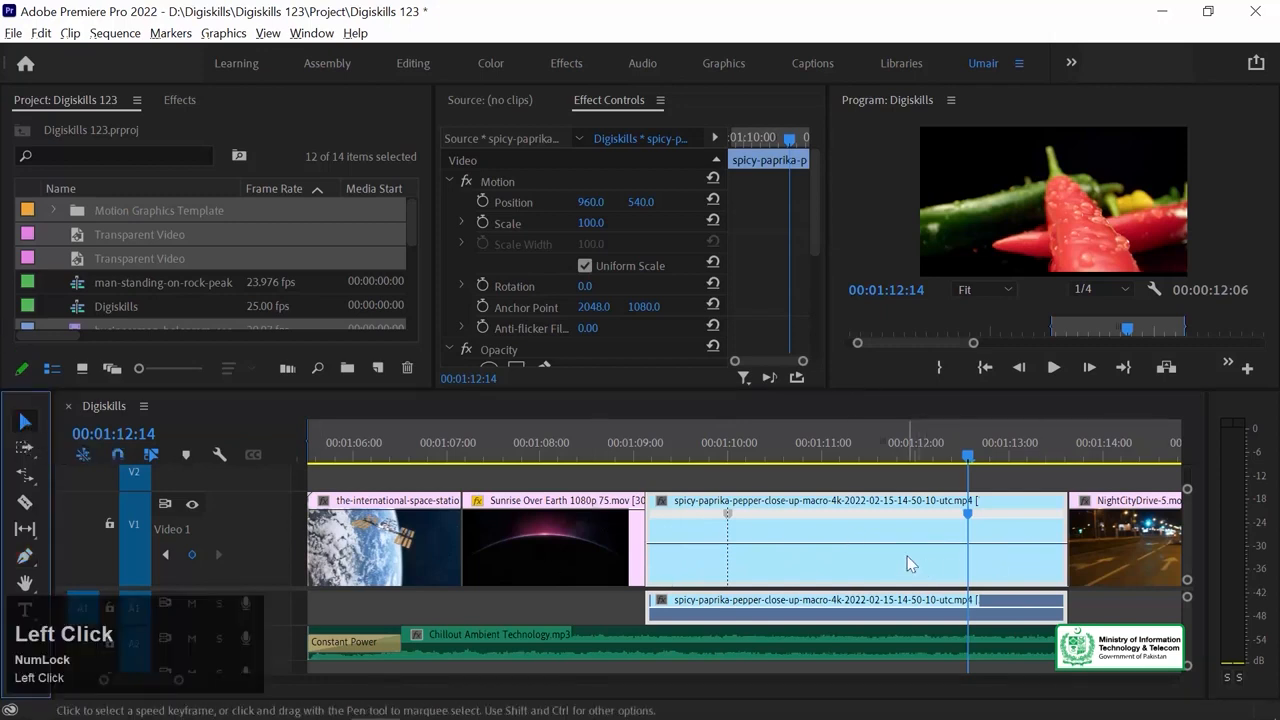
{"action": "left_click_drag", "start_coordinate": [904, 531], "coordinate": [904, 526]}
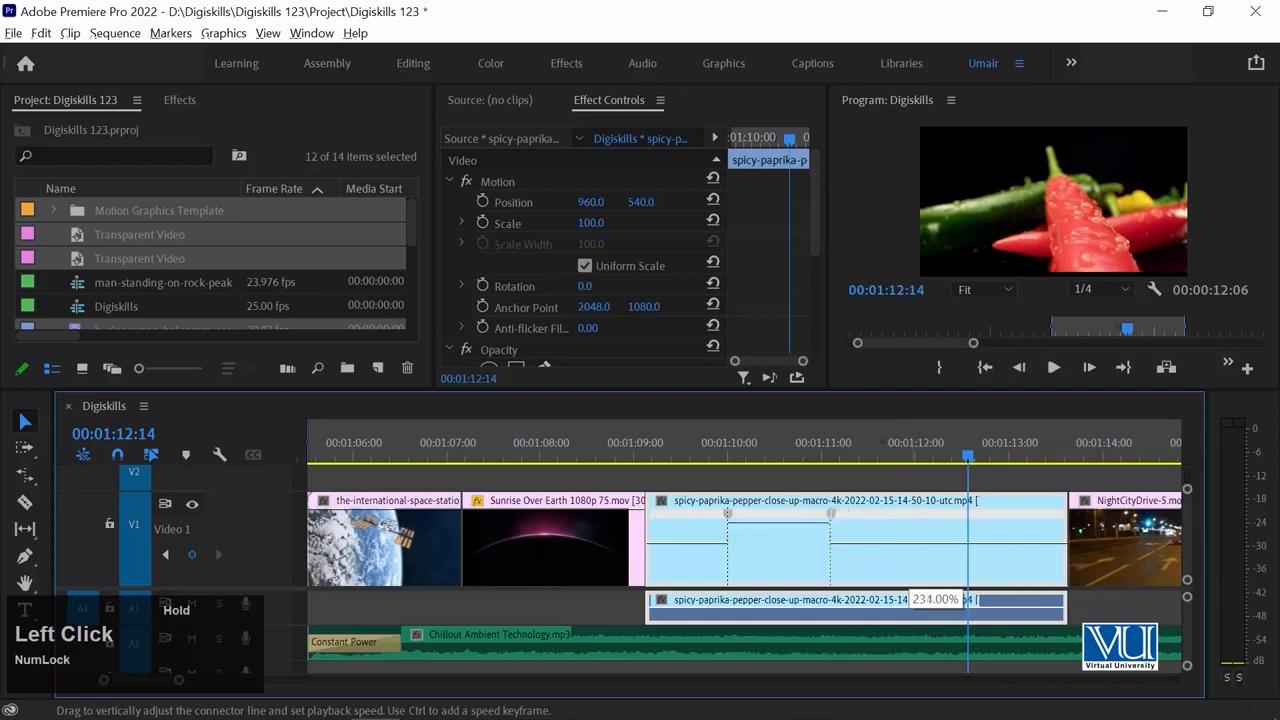
{"action": "left_click_drag", "start_coordinate": [830, 513], "coordinate": [819, 513]}
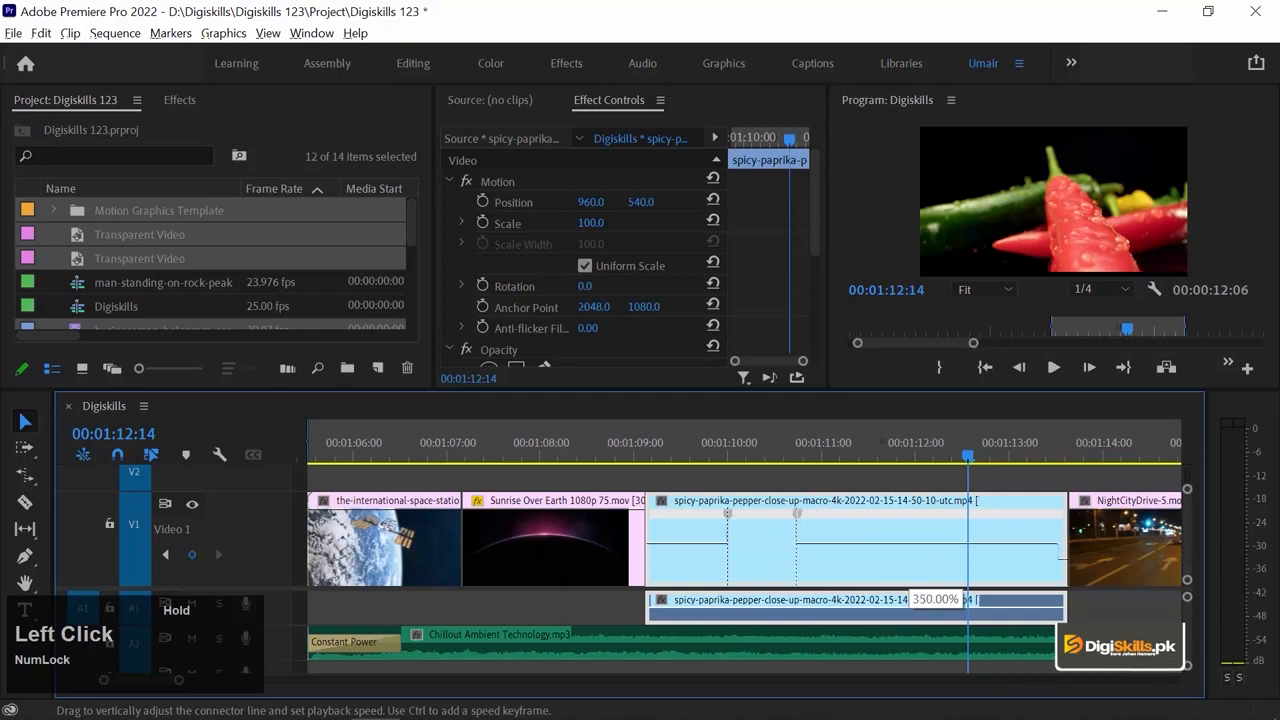
{"action": "left_click_drag", "start_coordinate": [901, 566], "coordinate": [901, 566]}
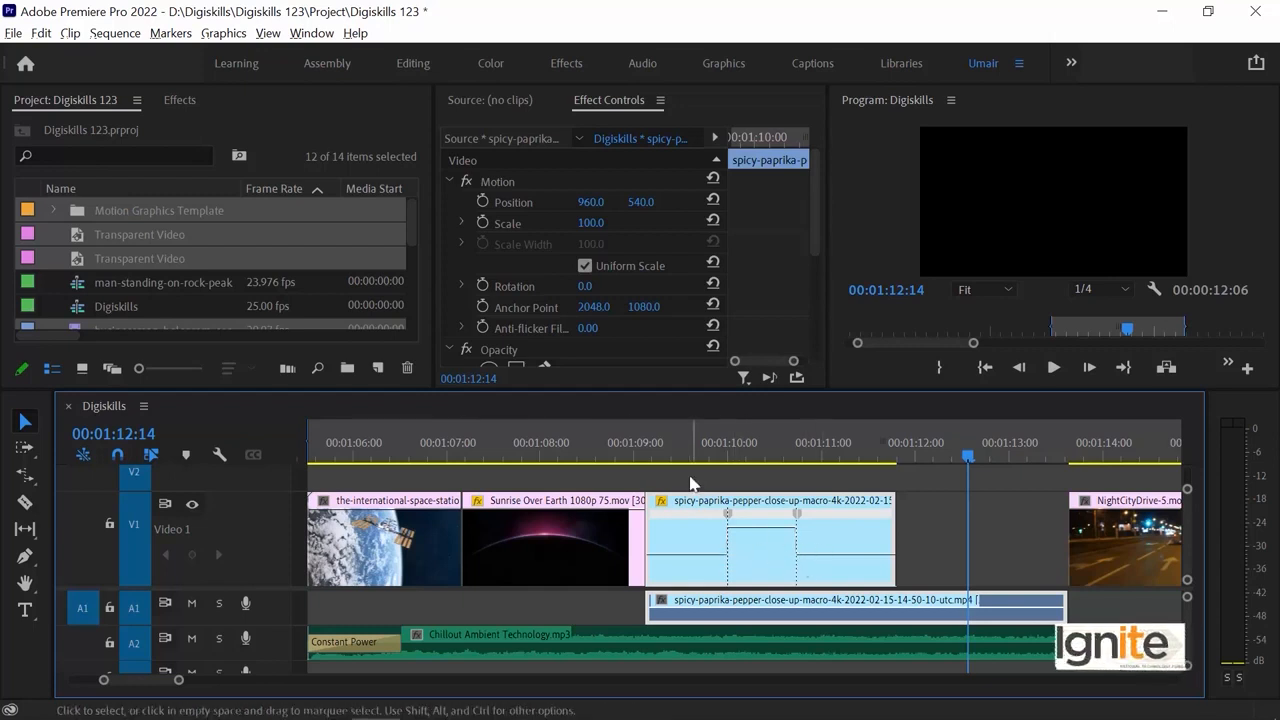
Play the spicy-paprika clip from 00:01:09:07 to check the speed change between its keyframes.
{"action": "left_click", "coordinate": [661, 455]}
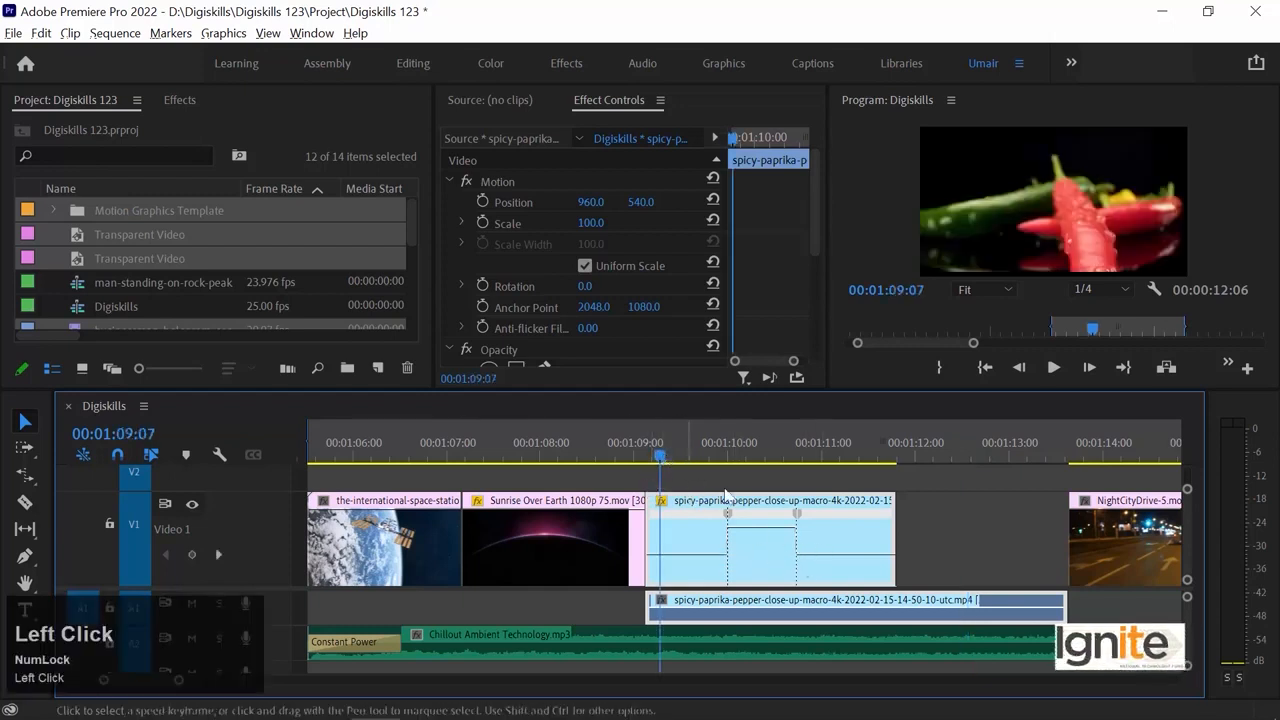
{"action": "key", "text": "space"}
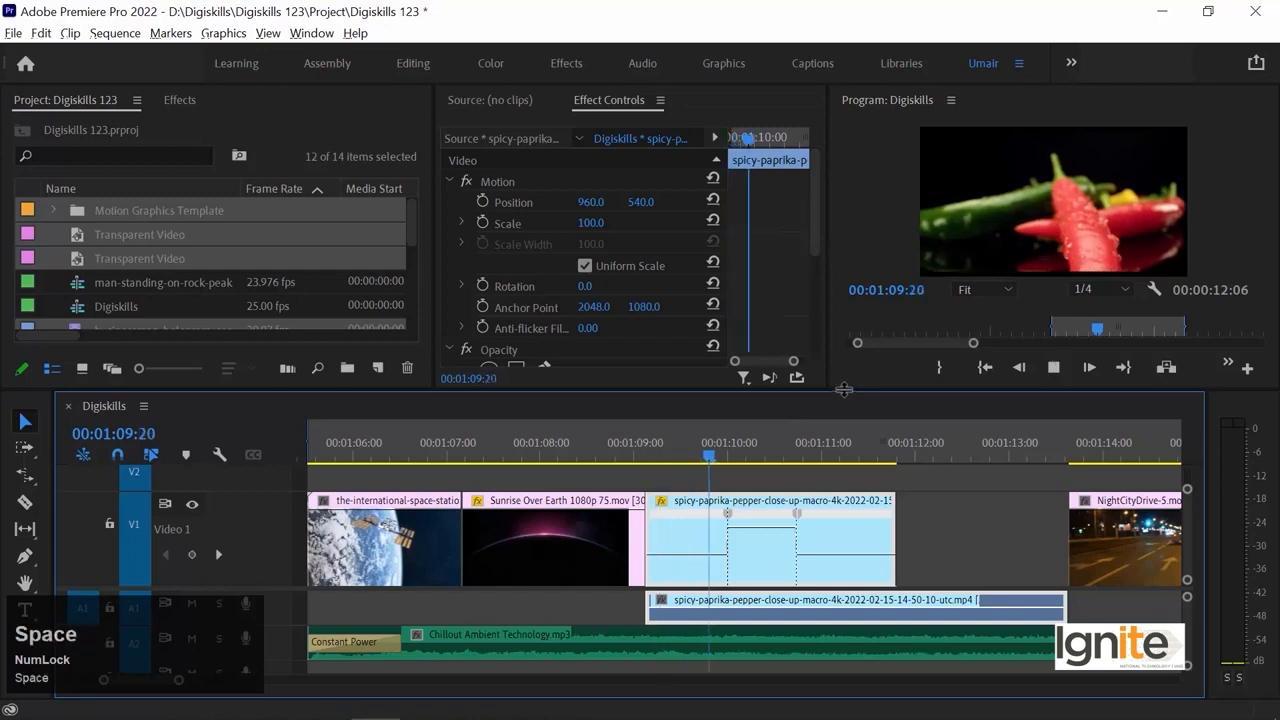
{"action": "key", "text": "space"}
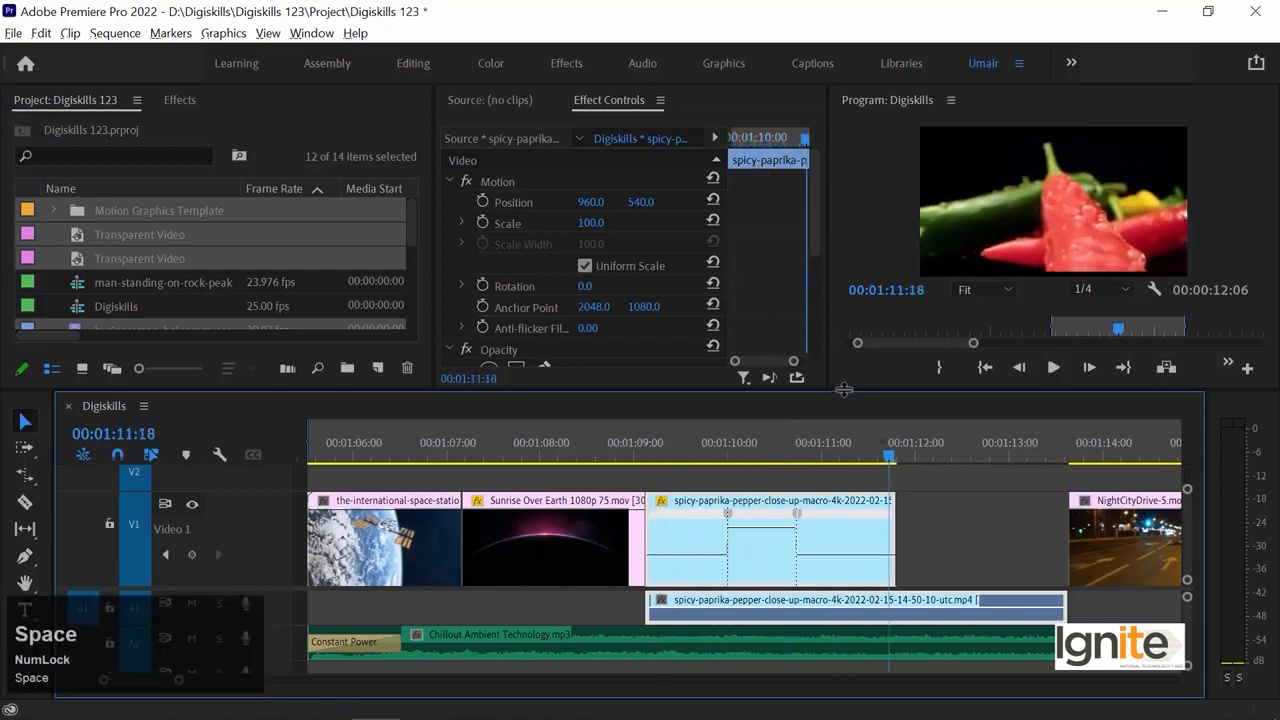
Raise the speed between the spicy-paprika clip's two keyframes to about 748% and preview it from 00:01:09:14.
{"action": "left_click", "coordinate": [724, 453]}
{"action": "left_click", "coordinate": [689, 453]}
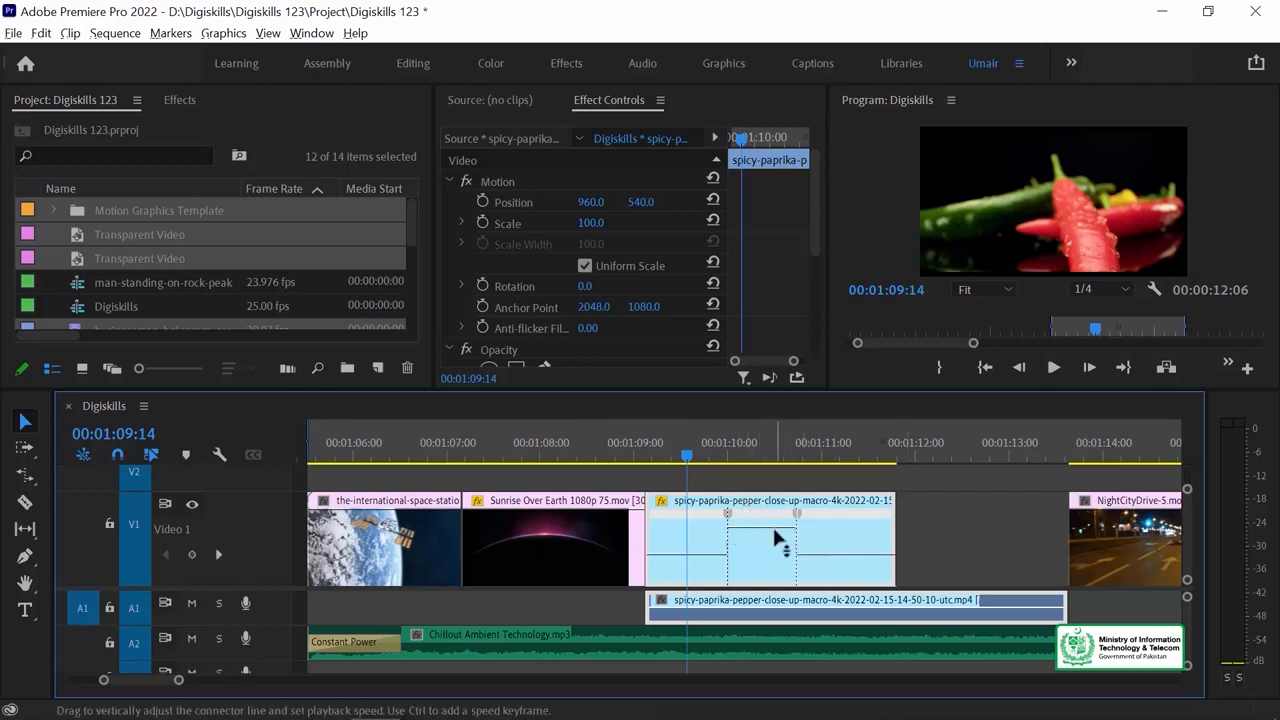
{"action": "left_click_drag", "start_coordinate": [748, 520], "coordinate": [776, 511]}
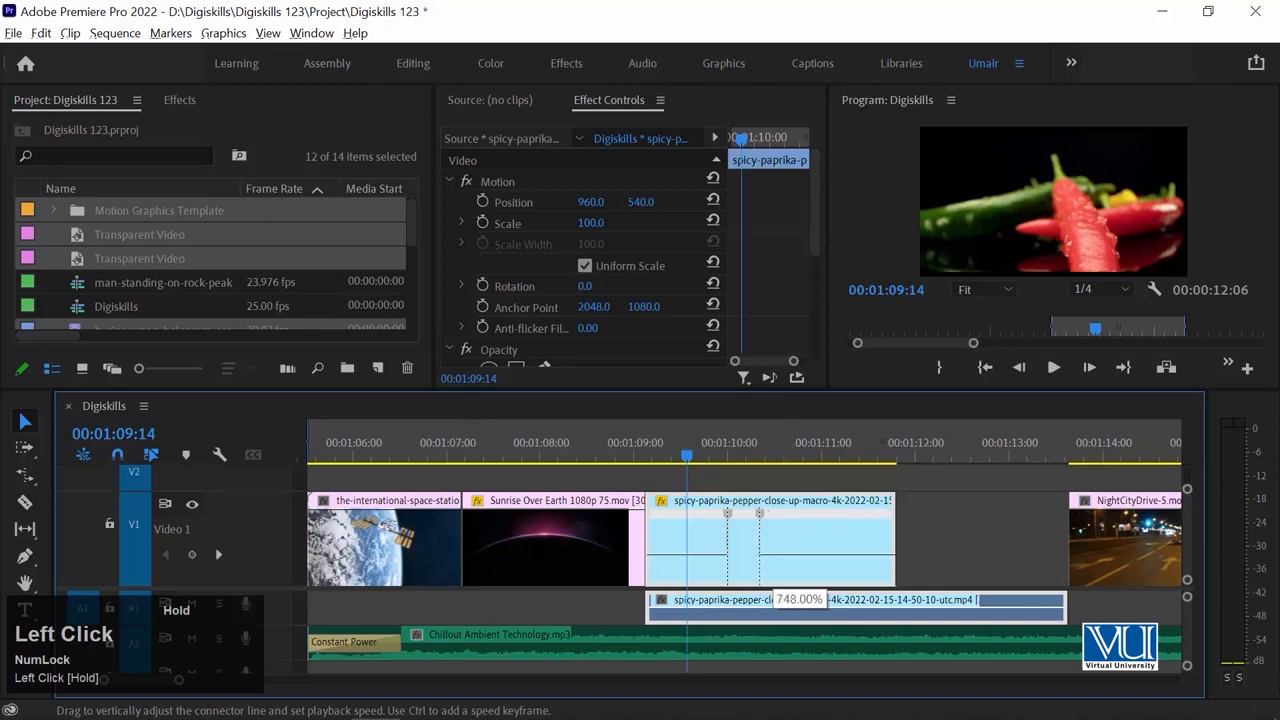
{"action": "left_click_drag", "start_coordinate": [745, 555], "coordinate": [745, 553]}
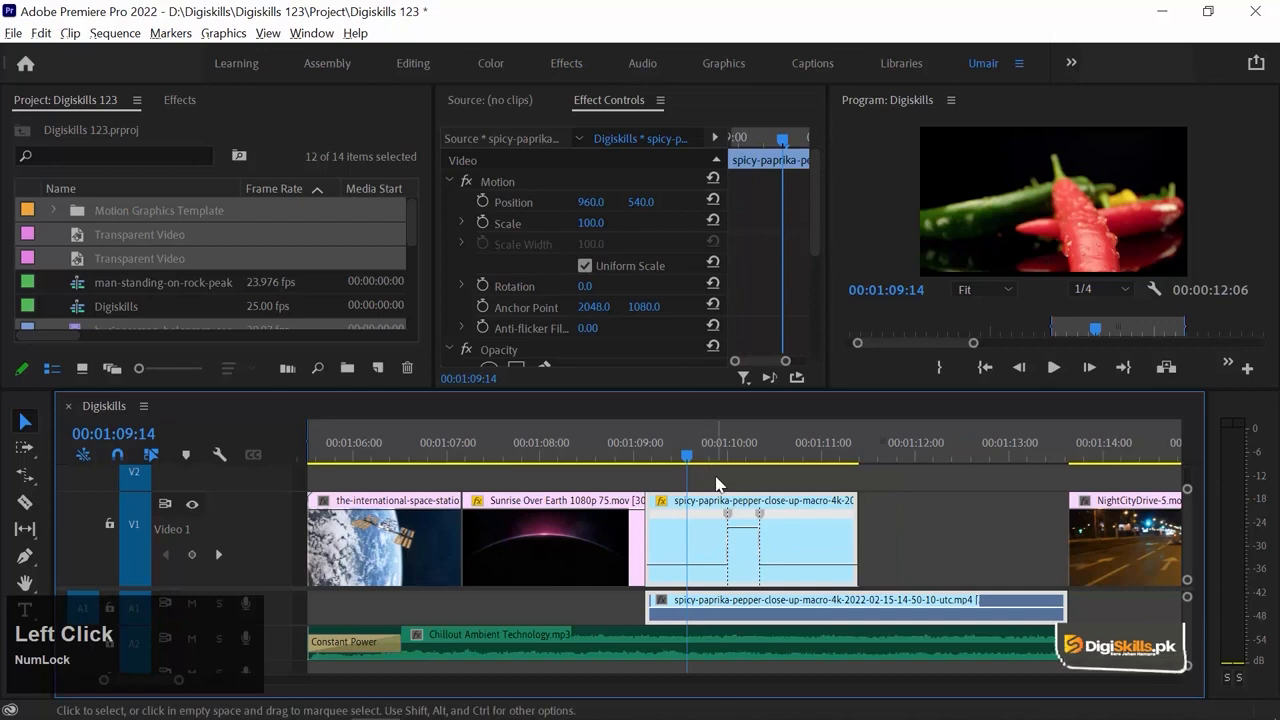
{"action": "key", "text": "space"}
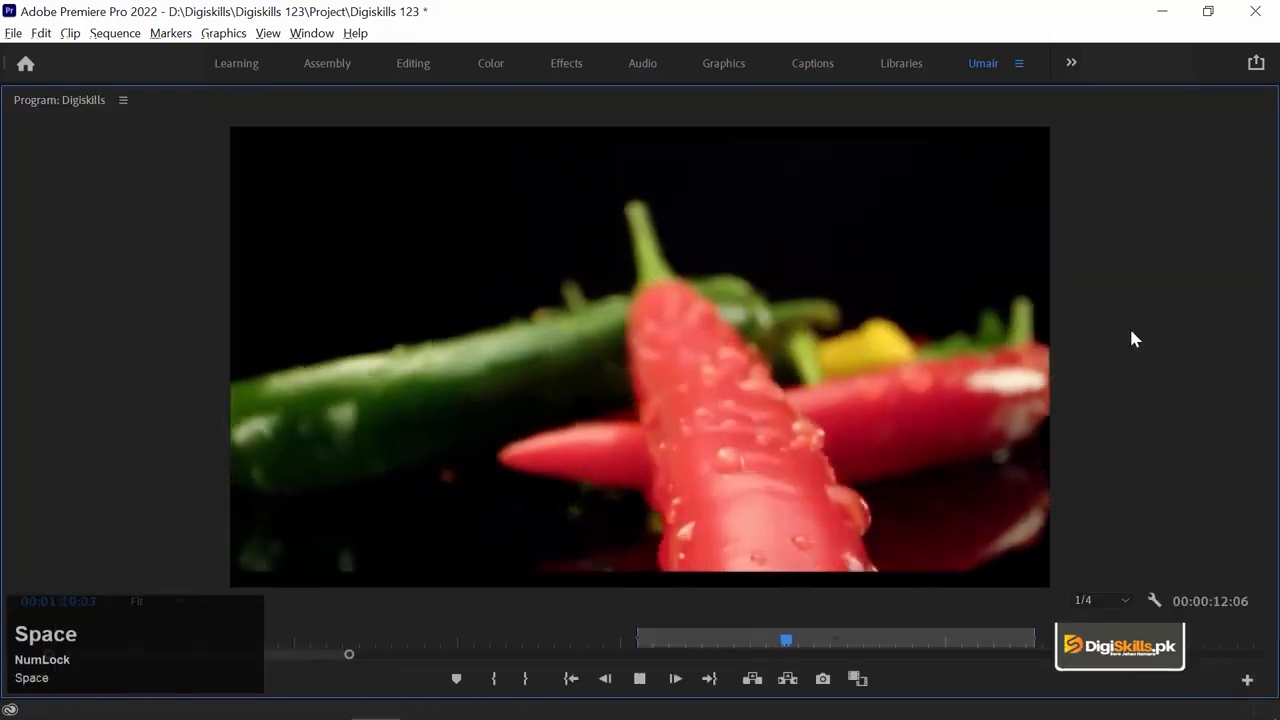
Stop the enlarged preview and replay the spicy-paprika clip from about 00:01:09:15.
{"action": "key", "text": "space"}
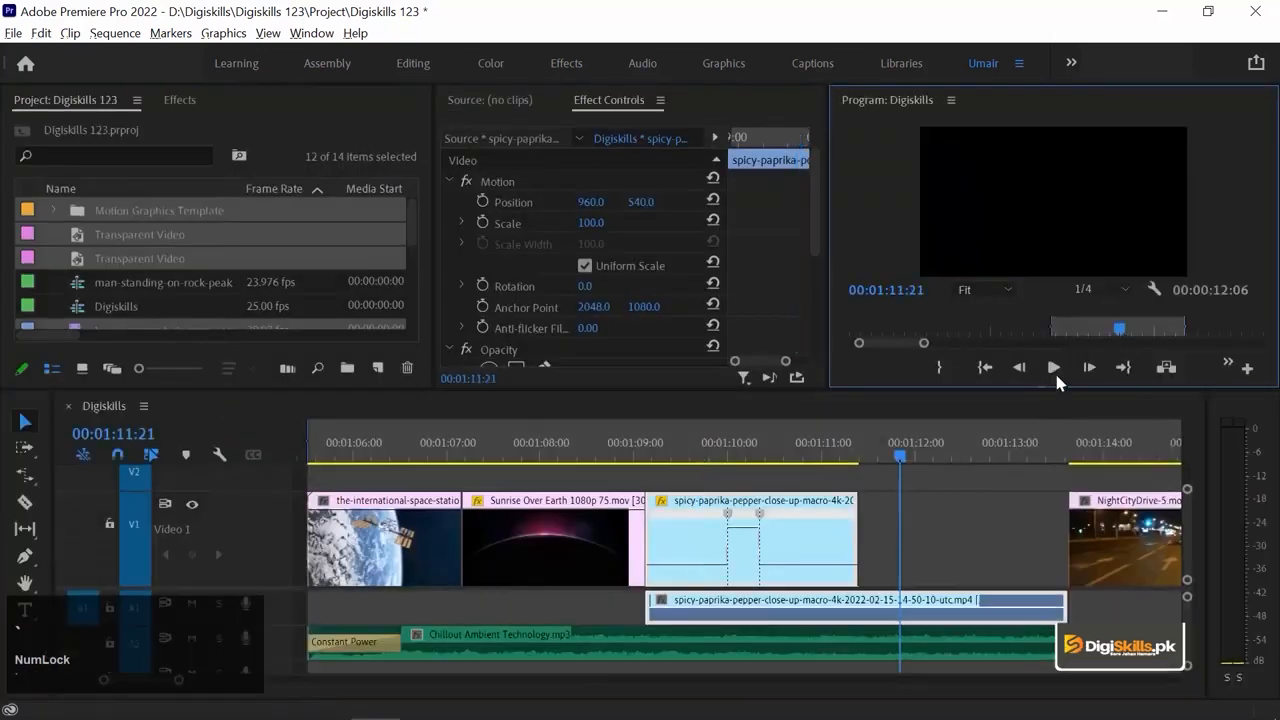
{"action": "left_click", "coordinate": [690, 458]}
{"action": "key", "text": "space"}
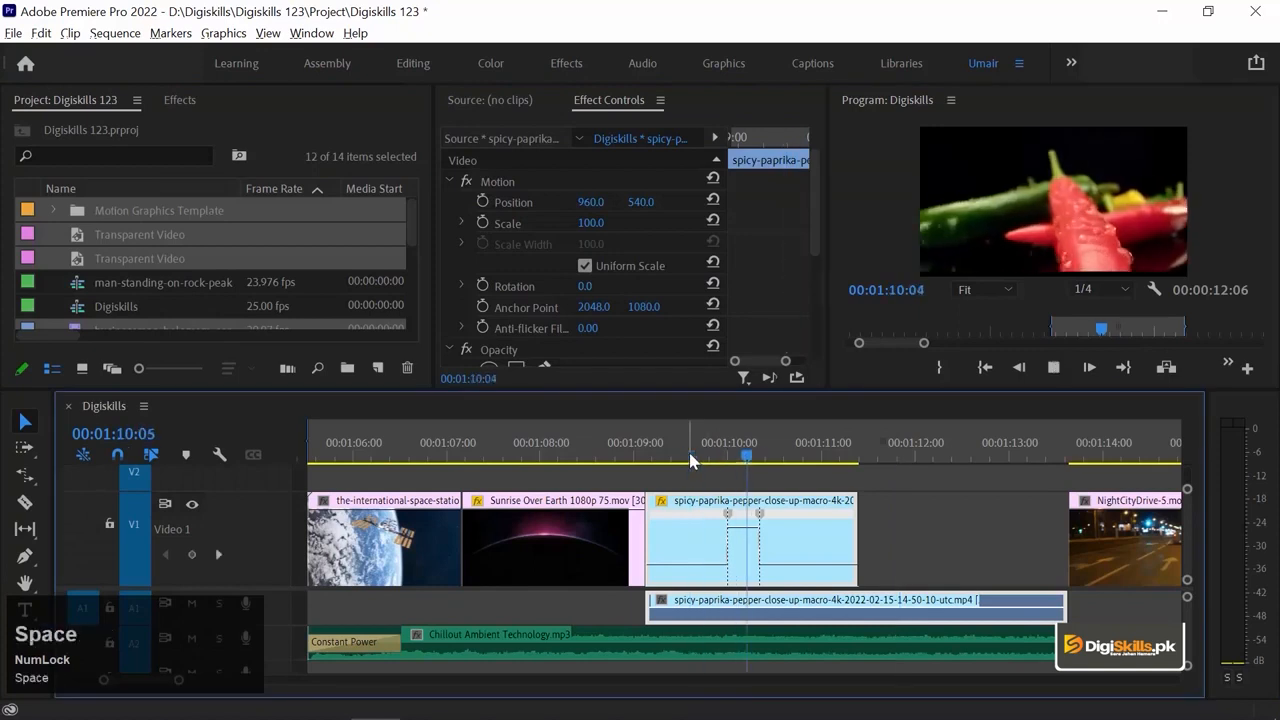
Split the spicy-paprika clip's first speed keyframe into a gradual ramp from about 00:01:09:23 to 00:01:10:01.
{"action": "left_click_drag", "start_coordinate": [700, 452], "coordinate": [726, 457]}
{"action": "key", "text": "equal"}
{"action": "key", "text": "equal"}
{"action": "key", "text": "equal"}
{"action": "key", "text": "equal"}
{"action": "key", "text": "equal"}
{"action": "key", "text": "equal"}
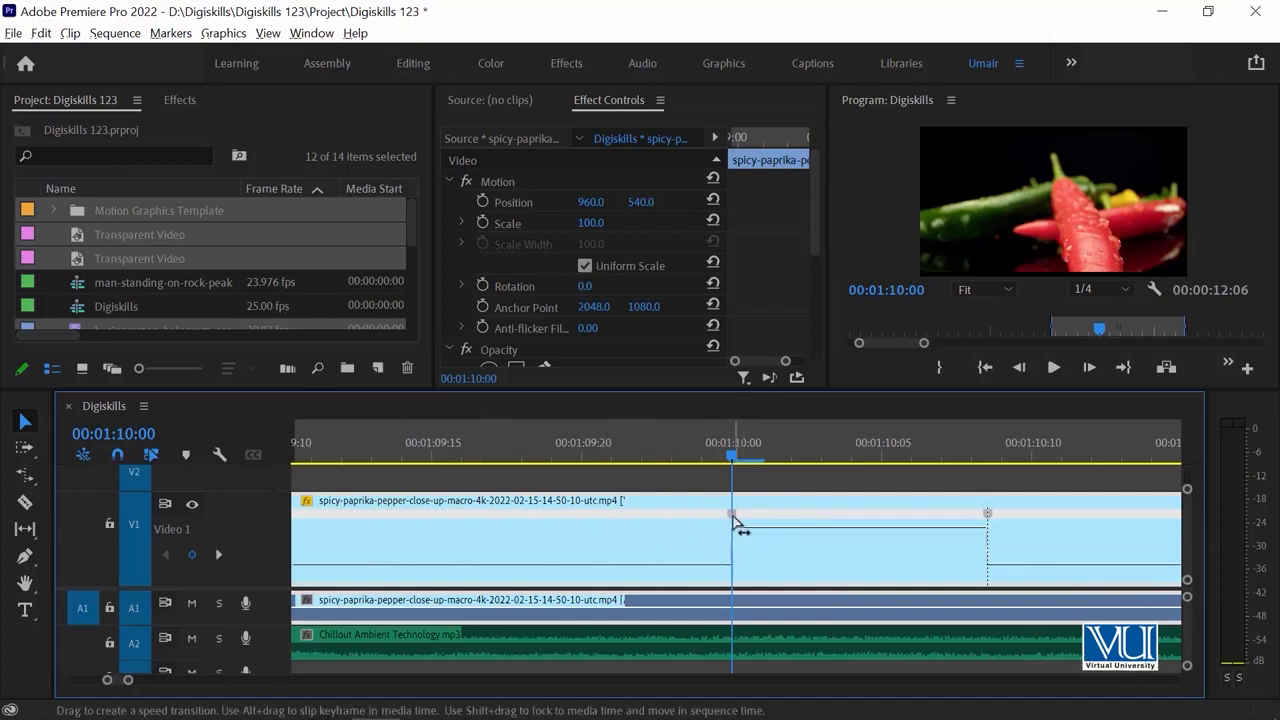
{"action": "left_click_drag", "start_coordinate": [732, 516], "coordinate": [848, 517]}
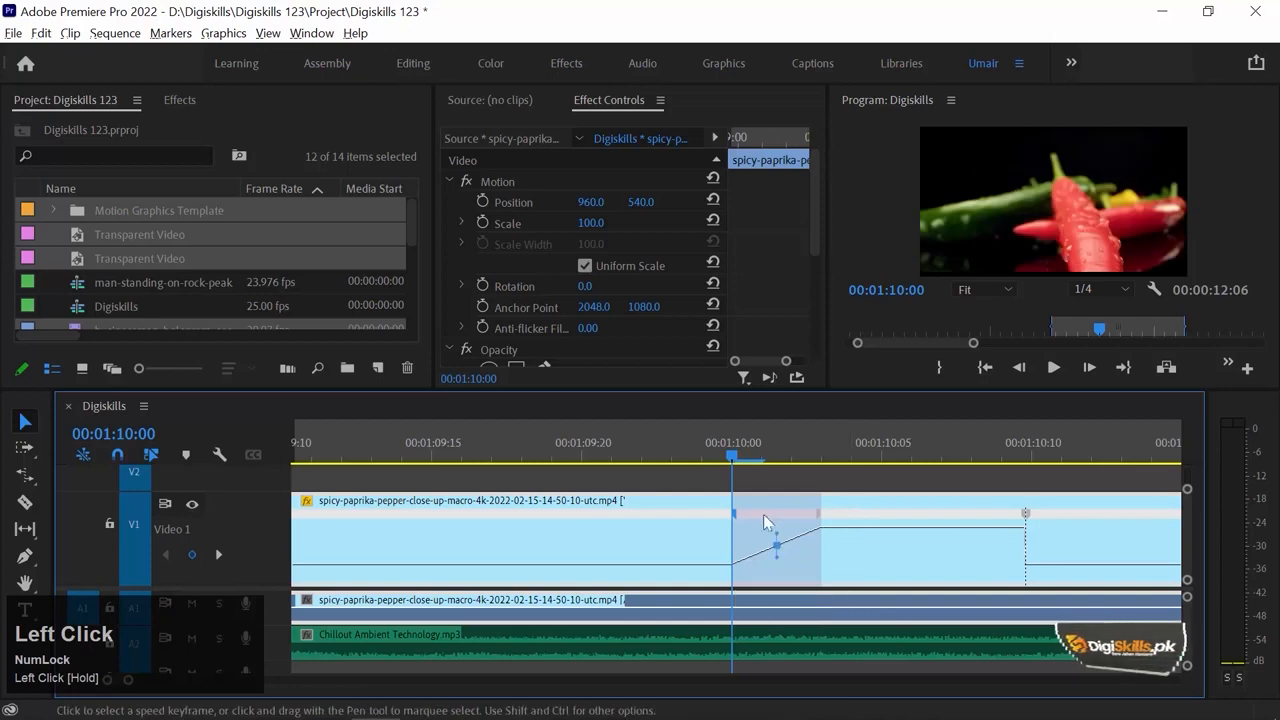
{"action": "left_click", "coordinate": [730, 516]}
{"action": "left_click_drag", "start_coordinate": [728, 518], "coordinate": [677, 519]}
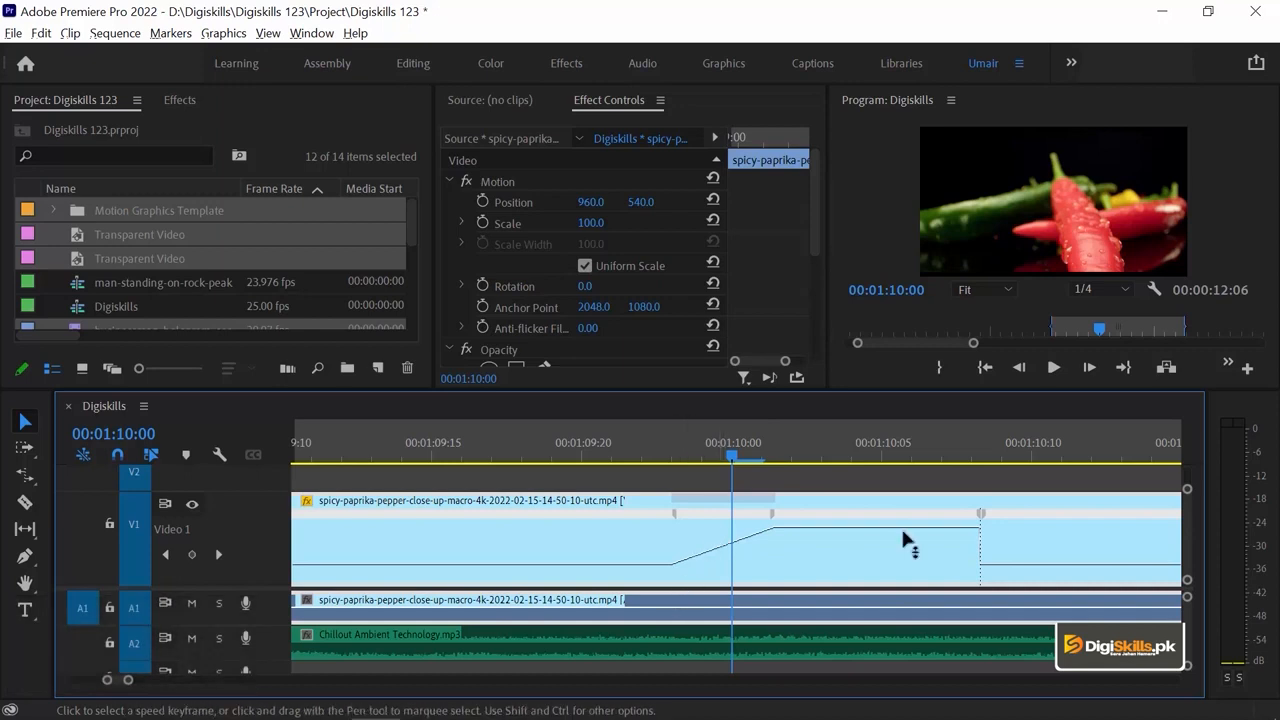
Split the clip's second speed keyframe into a gradual ramp down from about 00:01:10:06 to 00:01:10:11.
{"action": "left_click_drag", "start_coordinate": [980, 514], "coordinate": [911, 520]}
{"action": "left_click_drag", "start_coordinate": [1027, 518], "coordinate": [1049, 517]}
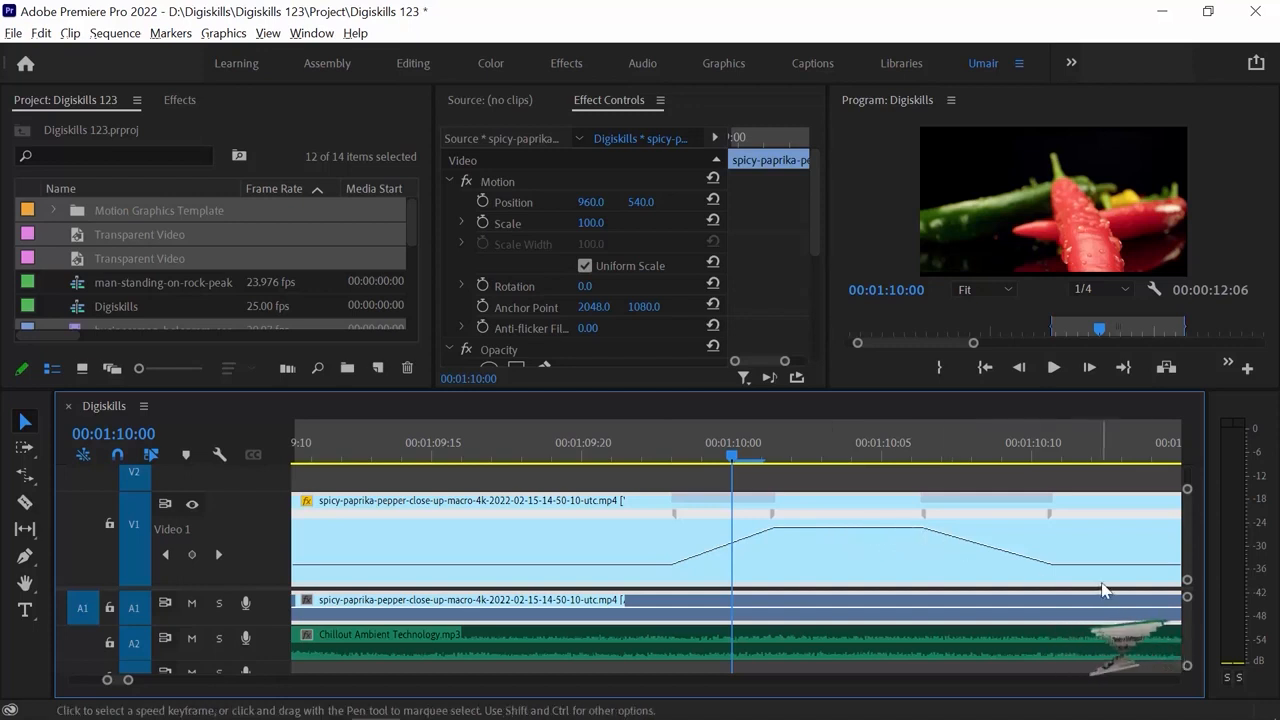
{"action": "key", "text": "minus"}
{"action": "key", "text": "minus"}
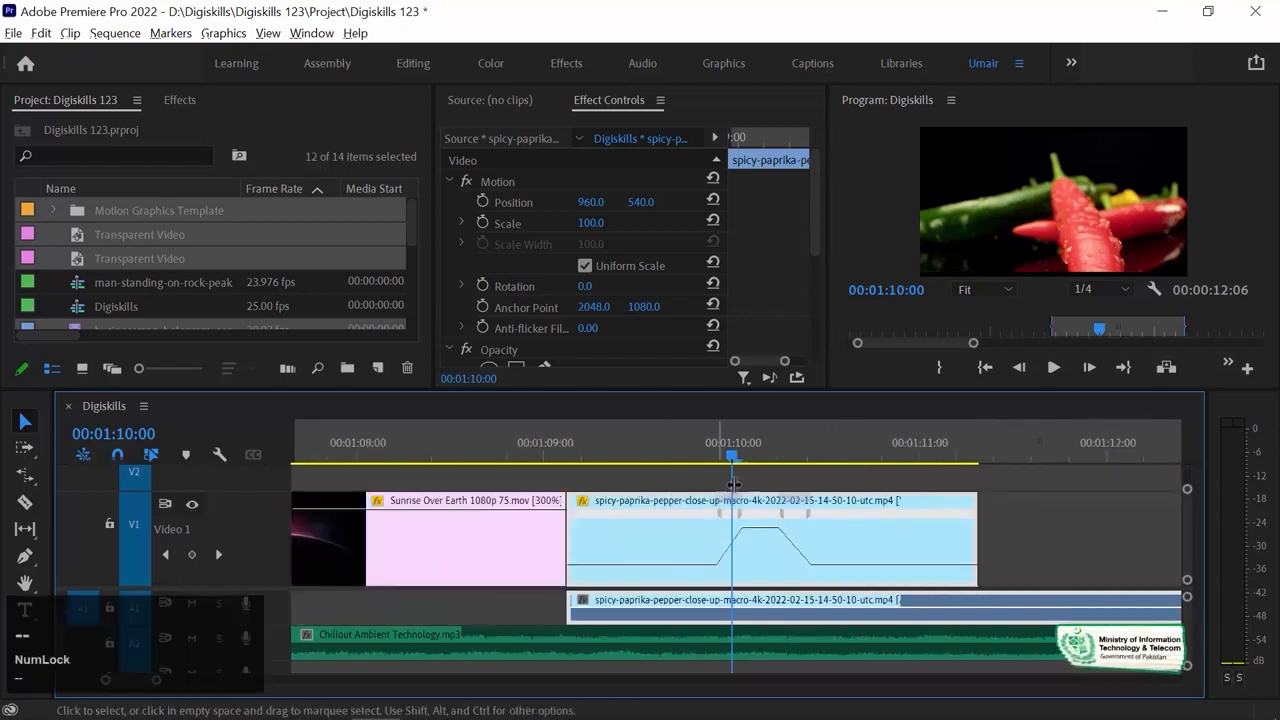
Lower the speed of the spicy-paprika section after the second ramp to 49%.
{"action": "left_click", "coordinate": [756, 454]}
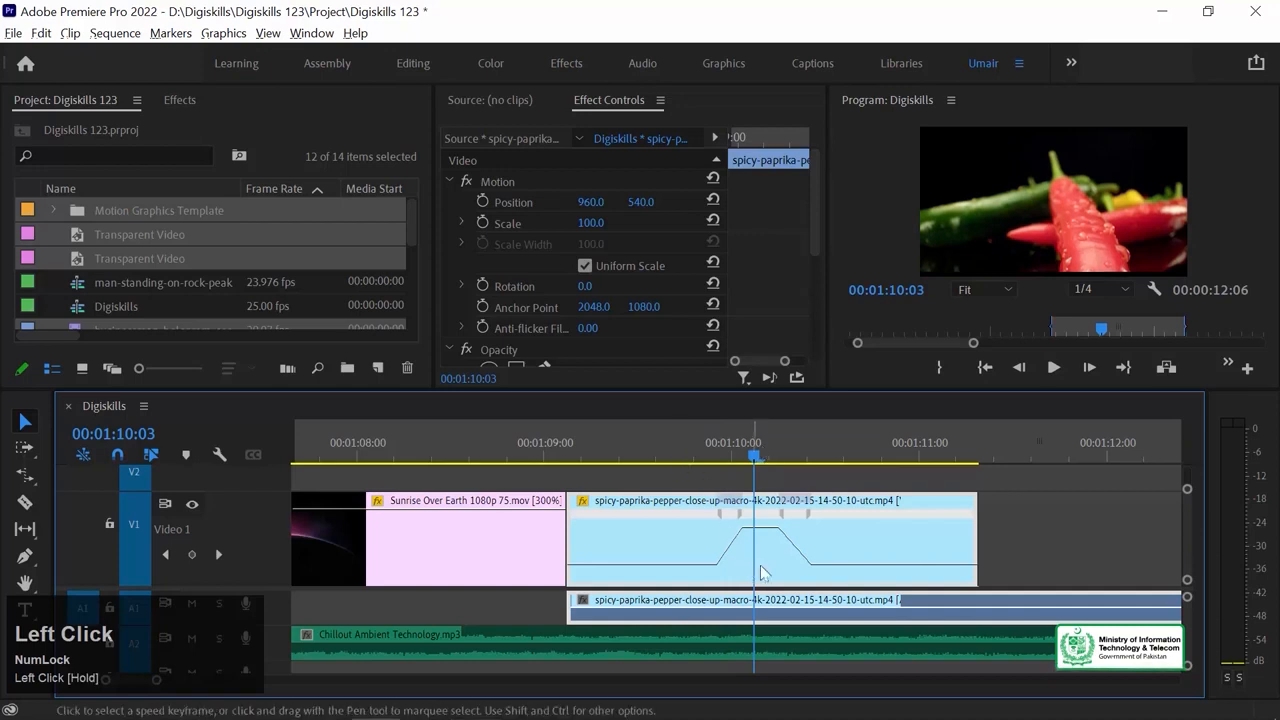
{"action": "left_click_drag", "start_coordinate": [883, 573], "coordinate": [884, 598]}
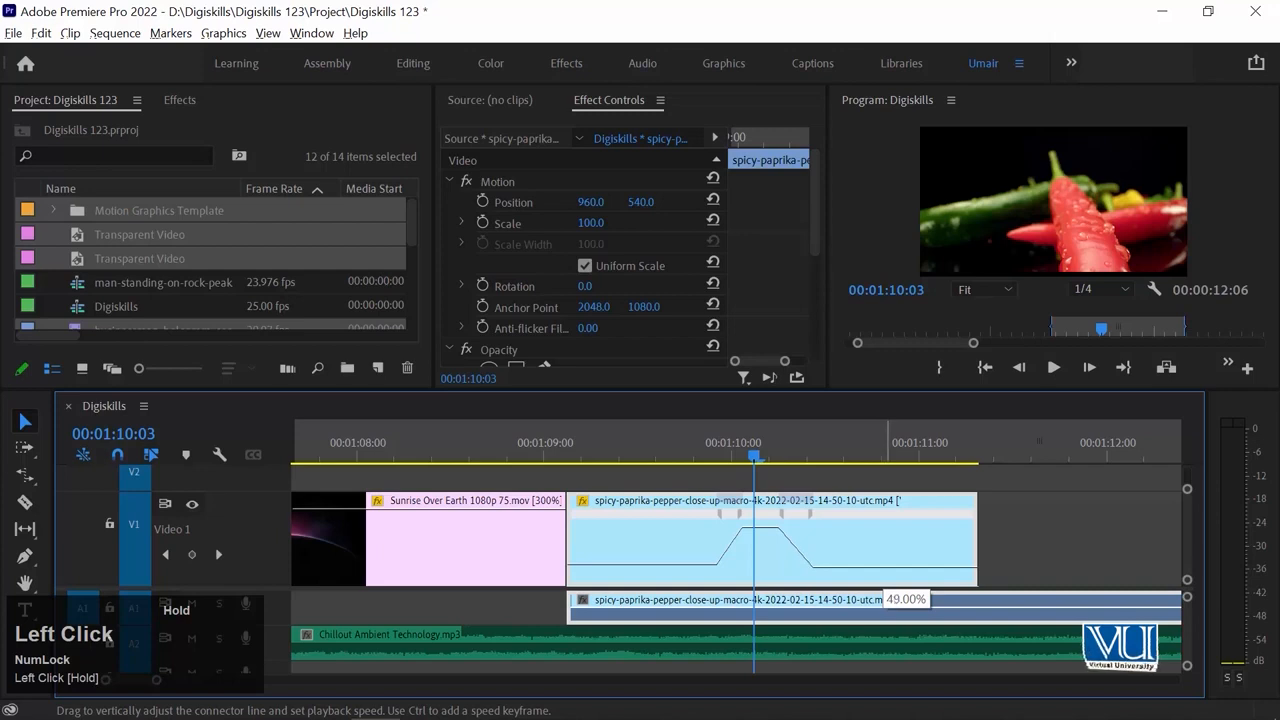
{"action": "left_click_drag", "start_coordinate": [884, 598], "coordinate": [884, 600]}
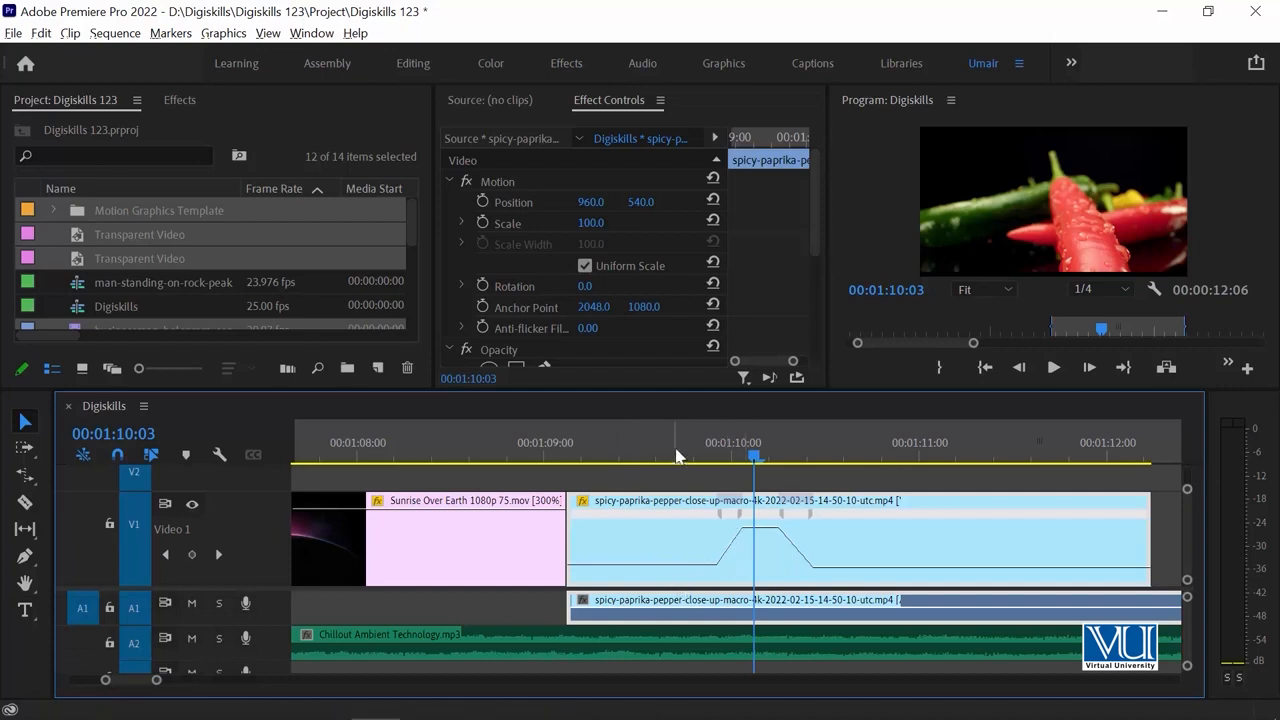
Play the spicy-paprika clip from 00:01:09:13, and again from its start in the maximized Program monitor.
{"action": "left_click", "coordinate": [643, 455]}
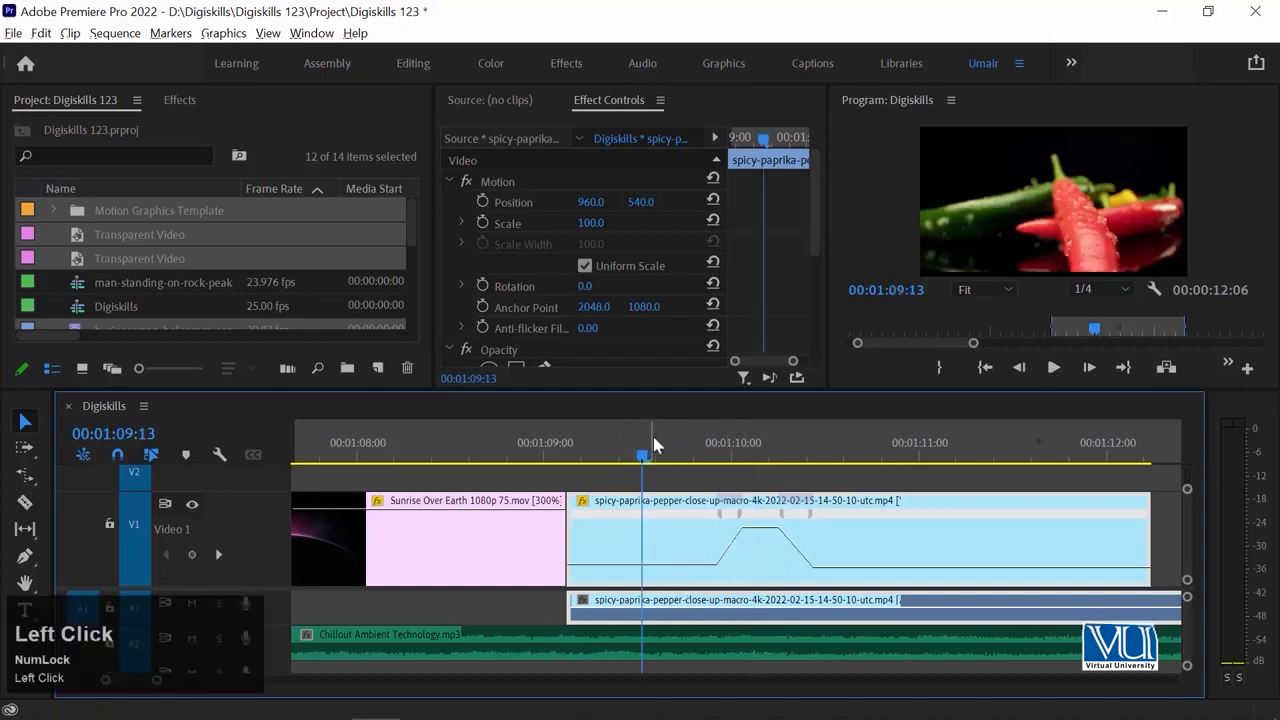
{"action": "key", "text": "space"}
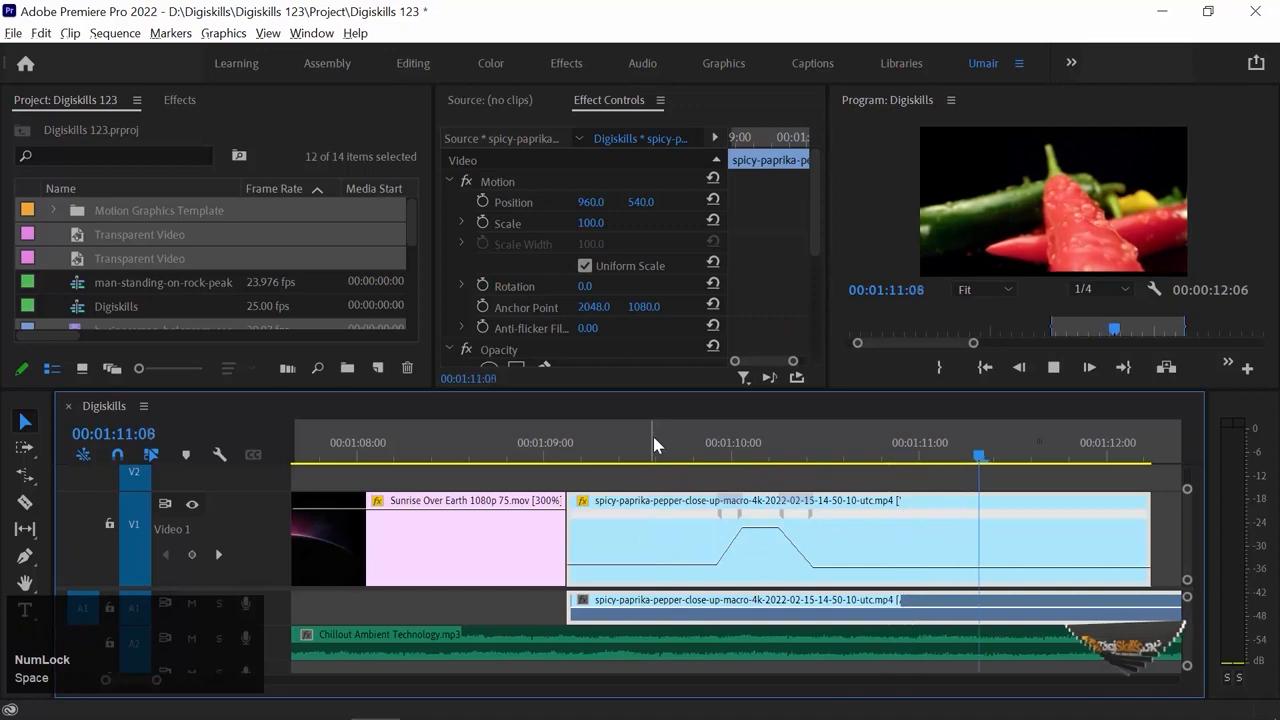
{"action": "key", "text": "space"}
{"action": "left_click", "coordinate": [597, 455]}
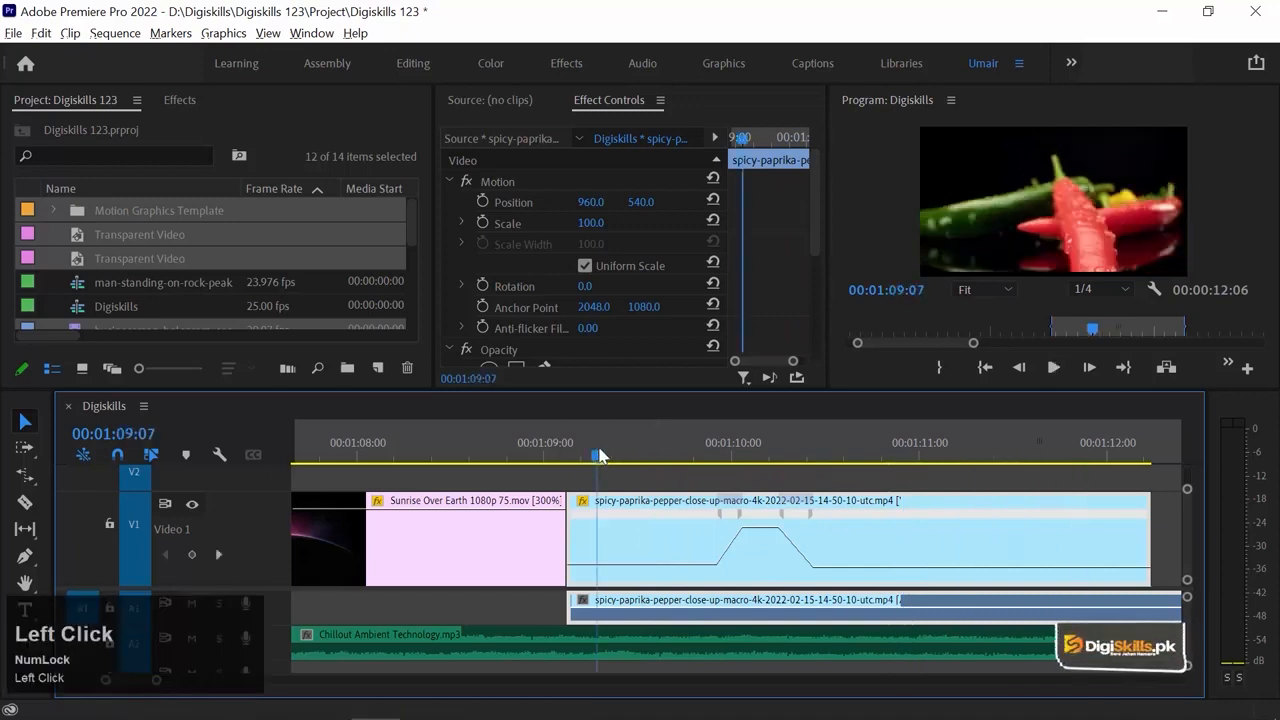
{"action": "key", "text": "Up"}
{"action": "left_click", "coordinate": [872, 202]}
{"action": "key", "text": "grave"}
{"action": "key", "text": "space"}
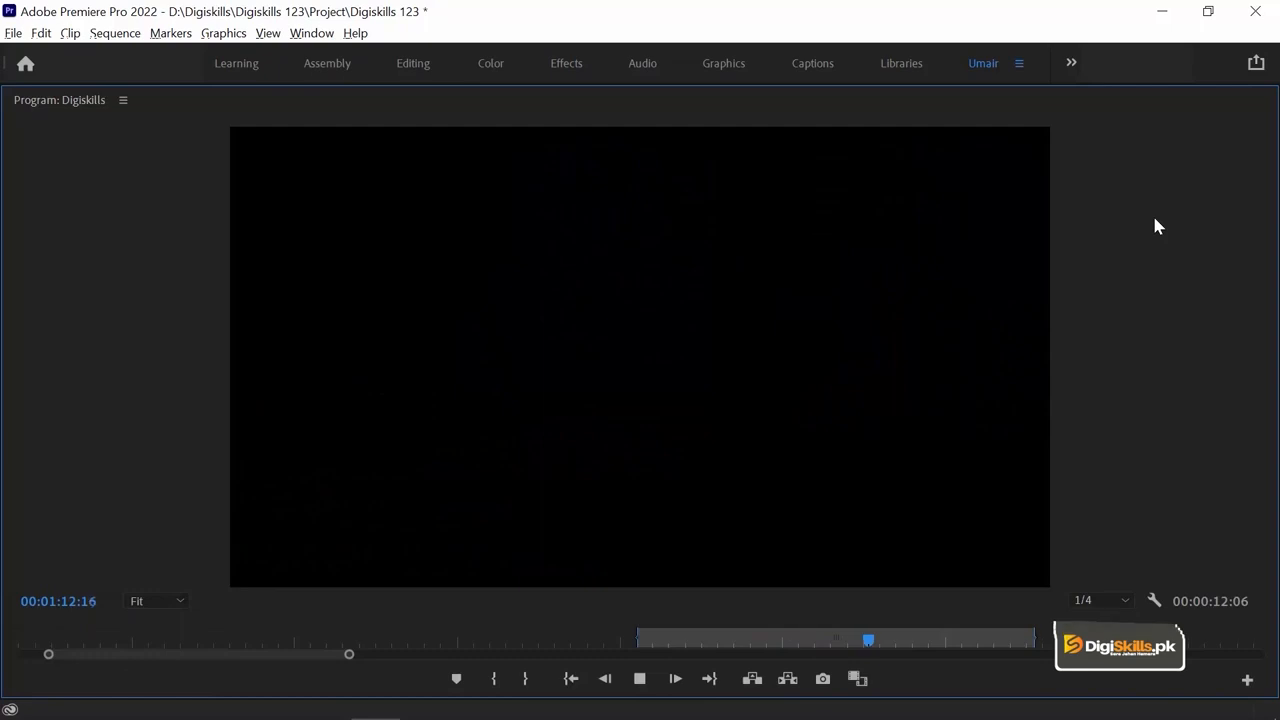
{"action": "key", "text": "space"}
{"action": "key", "text": "grave"}
Extend the end of the spicy-paprika clip to meet the start of the NightCityDrive clip.
{"action": "left_click", "coordinate": [334, 430]}
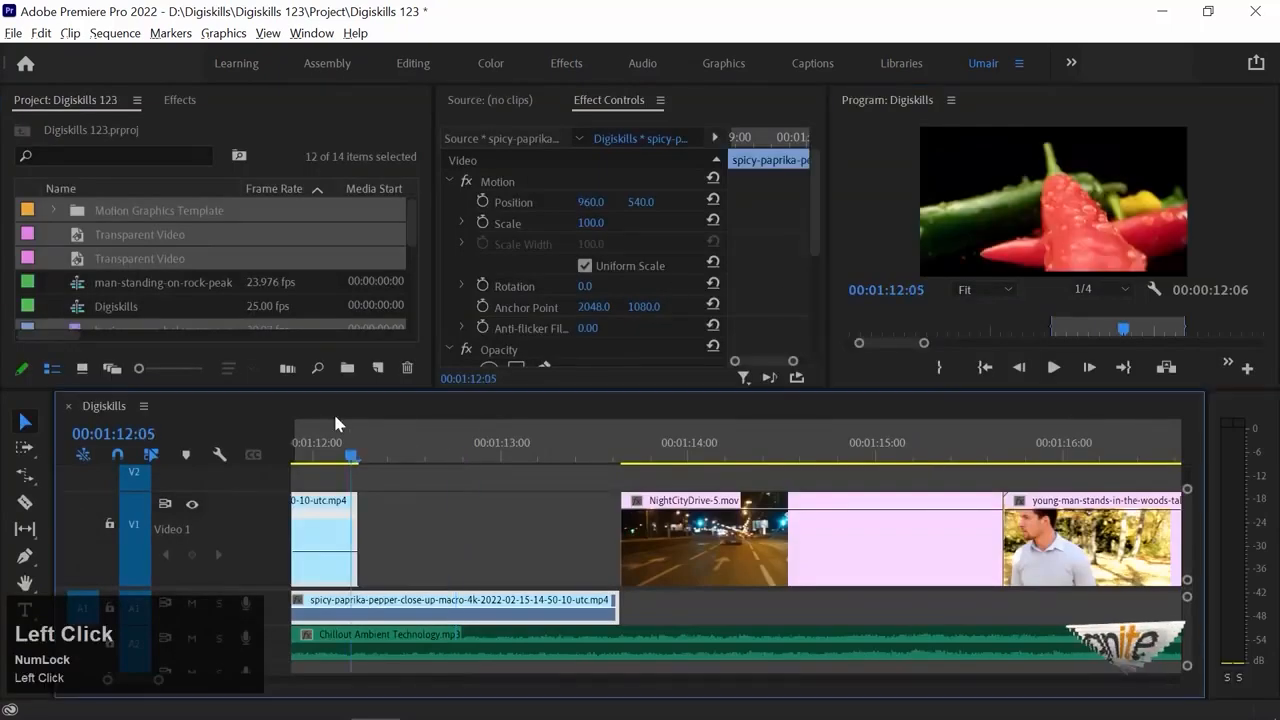
{"action": "key", "text": "="}
{"action": "left_click", "coordinate": [354, 448]}
{"action": "key", "text": "="}
{"action": "key", "text": "="}
{"action": "left_click_drag", "start_coordinate": [613, 440], "coordinate": [565, 430]}
{"action": "key", "text": "-"}
{"action": "key", "text": "-"}
{"action": "key", "text": "-"}
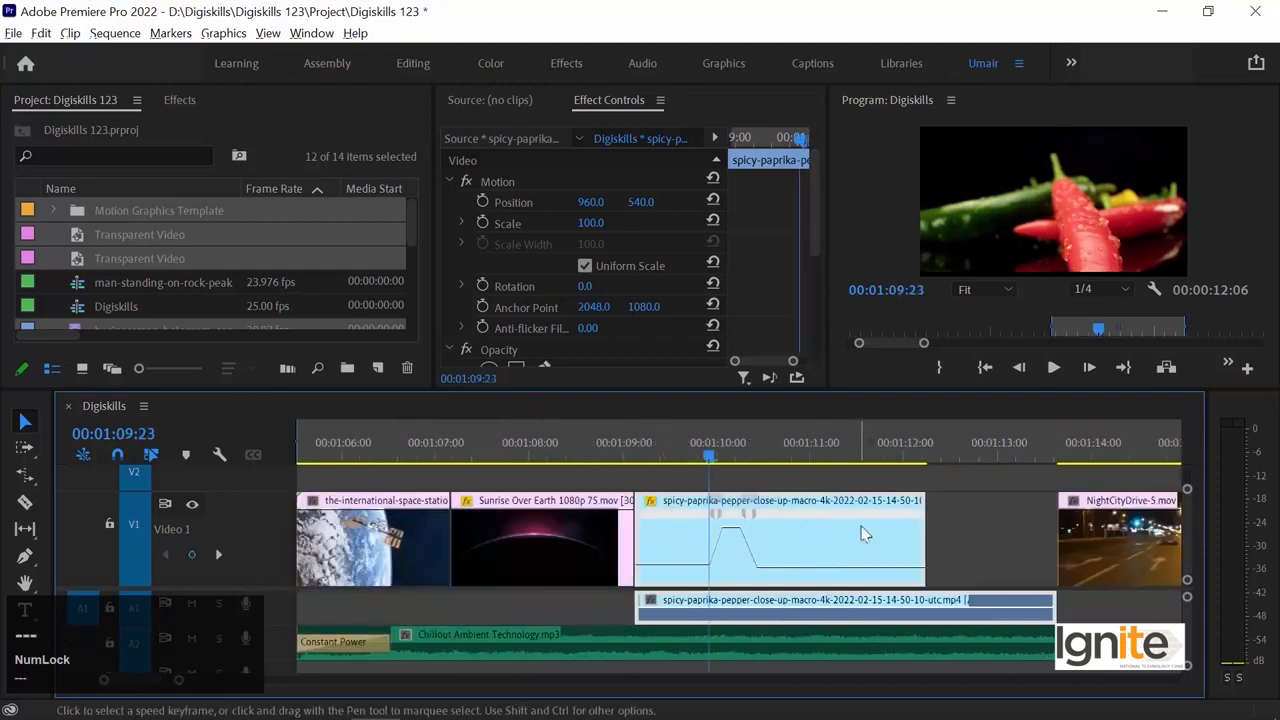
{"action": "left_click_drag", "start_coordinate": [938, 550], "coordinate": [1072, 556]}
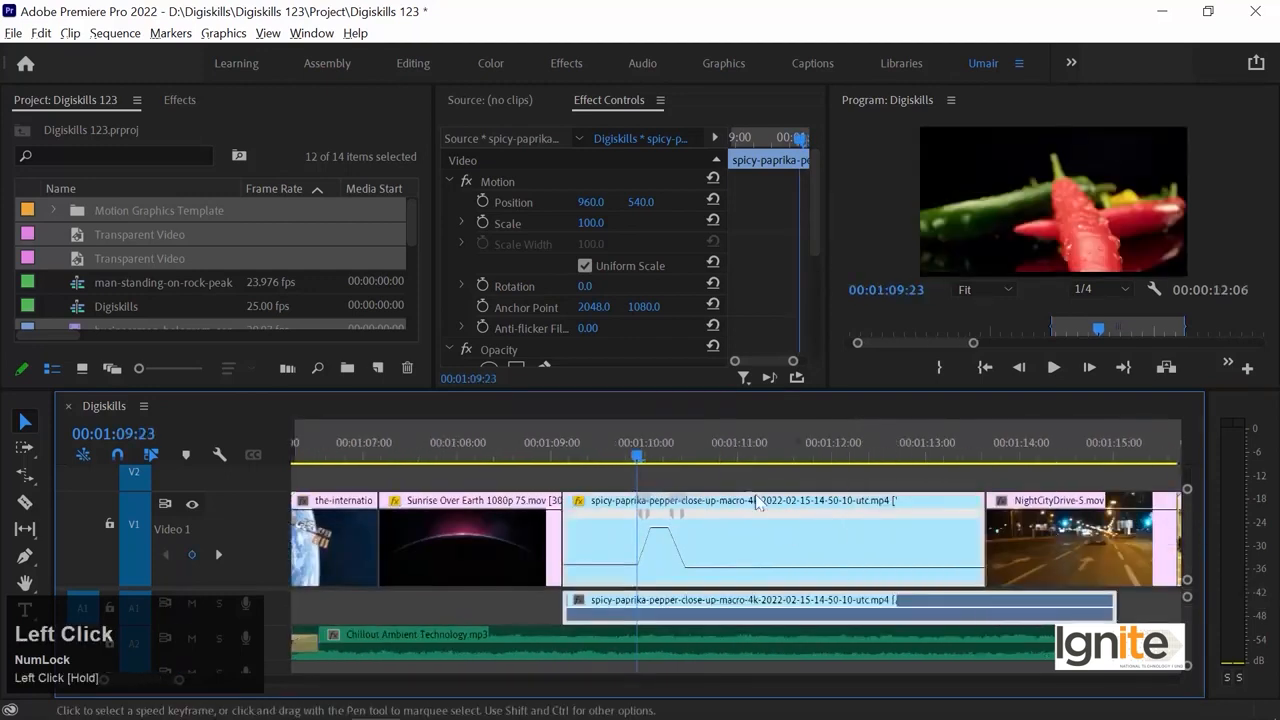
Add two more speed keyframes close together with the Pen tool on the slowed section of the spicy-paprika clip, shortly after 00:01:11:00.
{"action": "left_click", "coordinate": [651, 447]}
{"action": "key", "text": "p"}
{"action": "left_click", "coordinate": [679, 447]}
{"action": "left_click", "coordinate": [692, 442]}
{"action": "left_click", "coordinate": [626, 444]}
{"action": "key", "text": "space"}
{"action": "key", "text": "space"}
{"action": "left_click", "coordinate": [785, 578]}
{"action": "left_click", "coordinate": [821, 568]}
Raise the speed between the two new spicy-paprika keyframes to about 467% and preview the change.
{"action": "key", "text": "v"}
{"action": "left_click_drag", "start_coordinate": [800, 568], "coordinate": [800, 558]}
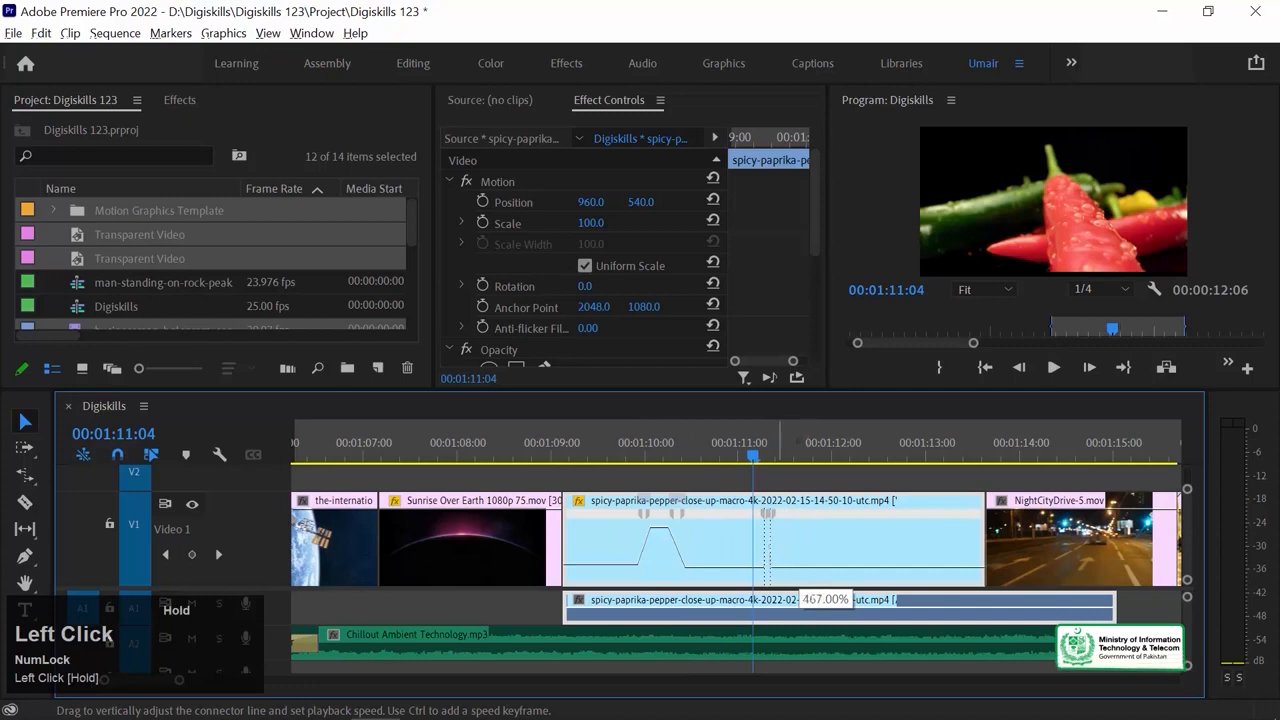
{"action": "left_click_drag", "start_coordinate": [781, 195], "coordinate": [785, 135]}
{"action": "key", "text": "space"}
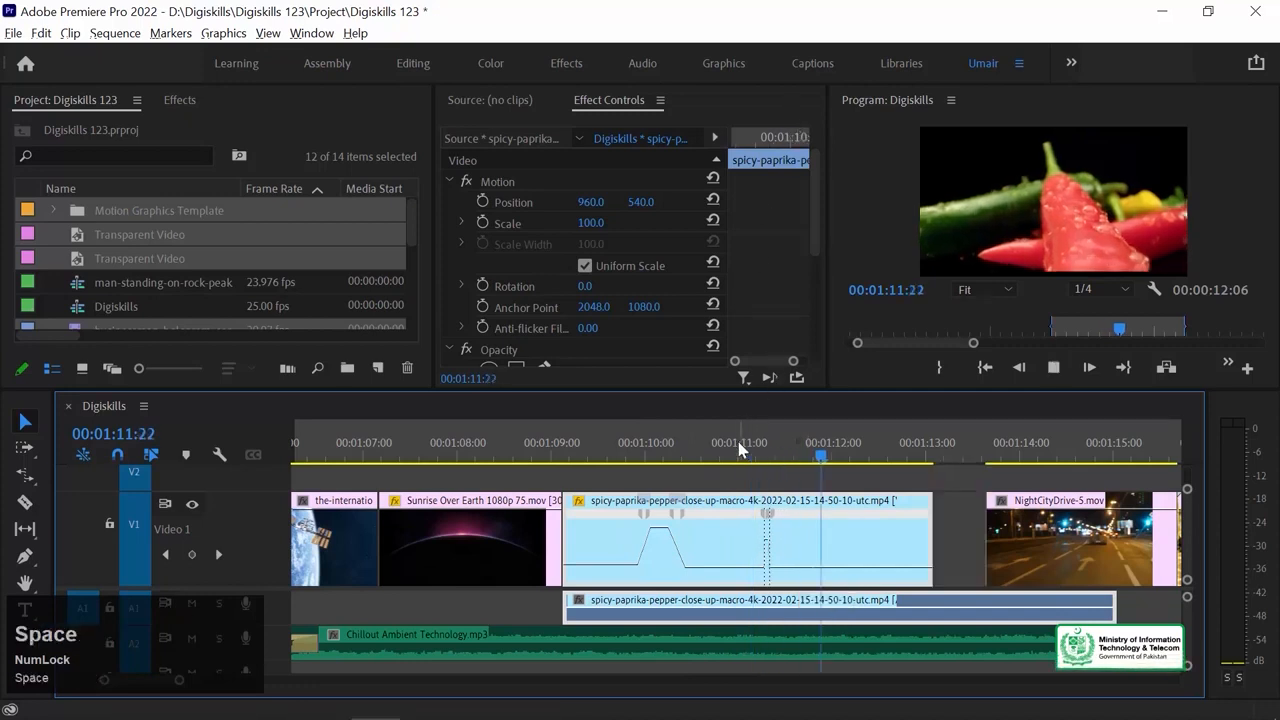
Split the two new speed keyframes near 00:01:11:08 into gradual ramps up and down, forming a short peak.
{"action": "key", "text": "minus"}
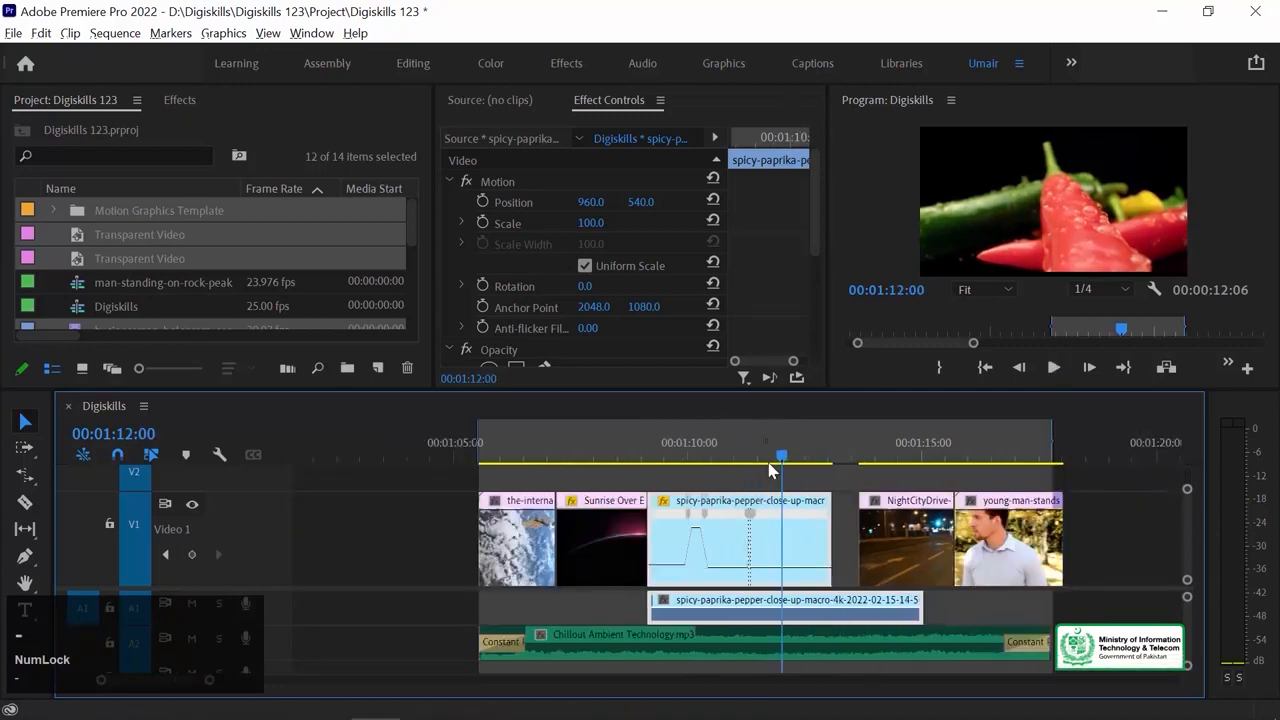
{"action": "key", "text": "equal"}
{"action": "key", "text": "equal"}
{"action": "key", "text": "equal"}
{"action": "key", "text": "equal"}
{"action": "key", "text": "minus"}
{"action": "left_click", "coordinate": [484, 457]}
{"action": "key", "text": "equal"}
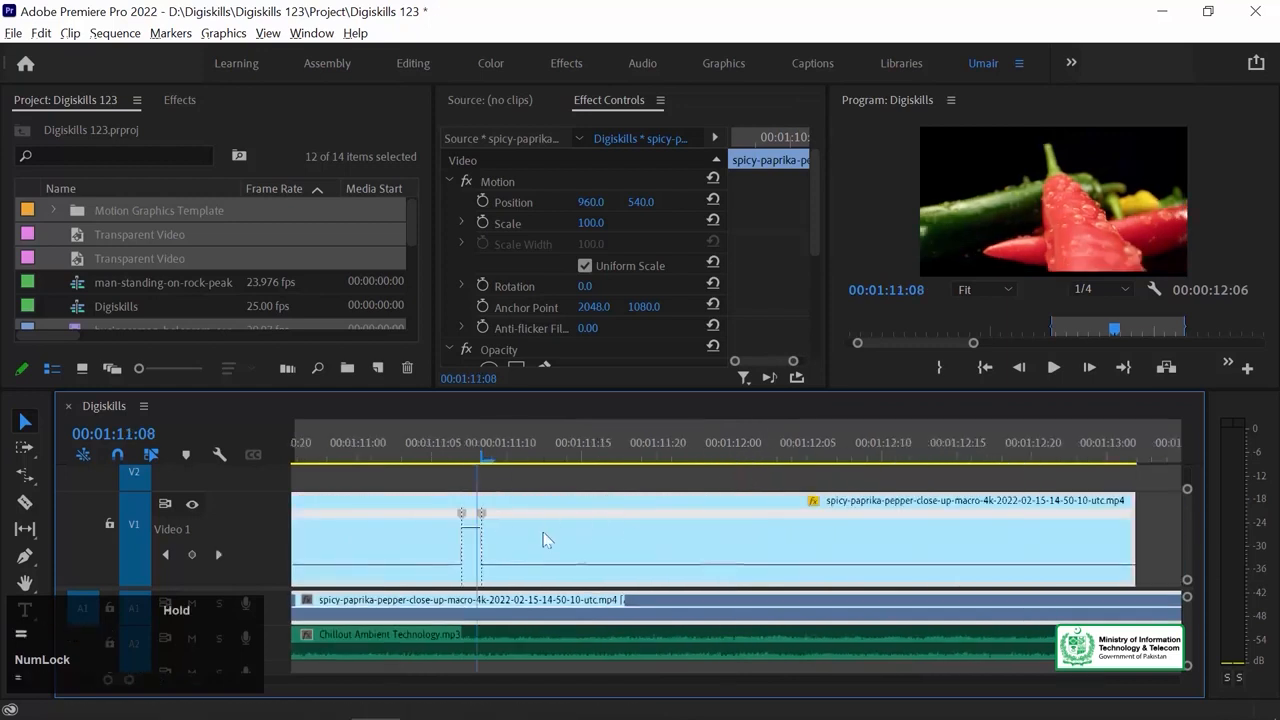
{"action": "key", "text": "equal"}
{"action": "mouse_move", "coordinate": [746, 514]}
{"action": "left_mouse_down"}
{"action": "mouse_move", "coordinate": [850, 519]}
{"action": "mouse_move", "coordinate": [703, 520]}
{"action": "mouse_move", "coordinate": [789, 523]}
{"action": "left_mouse_up"}
{"action": "key", "text": "ctrl+z"}
{"action": "left_click", "coordinate": [795, 511]}
{"action": "key", "text": "minus"}
{"action": "key", "text": "minus"}
{"action": "left_click", "coordinate": [529, 457]}
{"action": "key", "text": "ctrl+z"}
{"action": "left_click", "coordinate": [720, 457]}
{"action": "key", "text": "equal"}
{"action": "key", "text": "equal"}
{"action": "key", "text": "equal"}
{"action": "key", "text": "equal"}
Play the spicy-paprika clip around its new speed peak and return the playhead to 00:01:09:08.
{"action": "left_click", "coordinate": [654, 458]}
{"action": "key", "text": "space"}
{"action": "key", "text": "minus"}
{"action": "key", "text": "minus"}
{"action": "key", "text": "minus"}
{"action": "left_click", "coordinate": [533, 457]}
{"action": "left_click", "coordinate": [552, 457]}
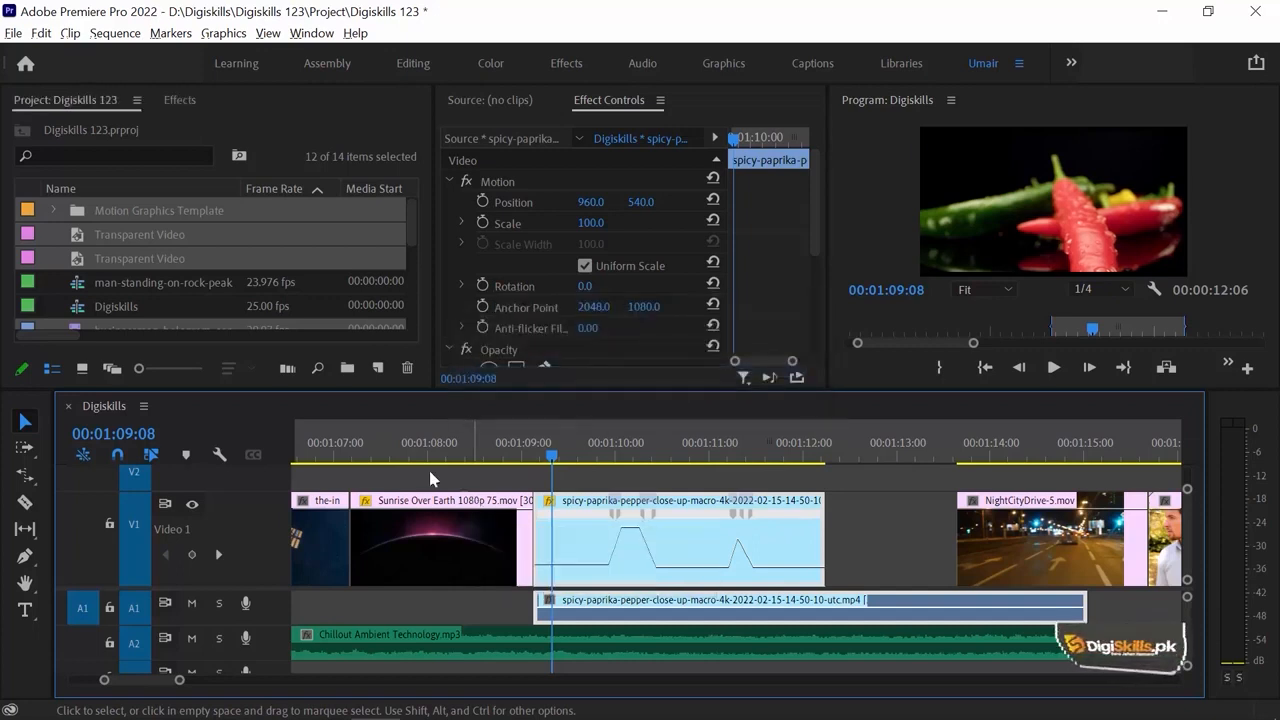
Play the spicy-paprika clip from 00:01:09:04 in the maximized Program monitor, then restore the normal workspace layout.
{"action": "left_click_drag", "start_coordinate": [552, 458], "coordinate": [538, 458]}
{"action": "left_click", "coordinate": [876, 201]}
{"action": "left_click", "coordinate": [538, 458]}
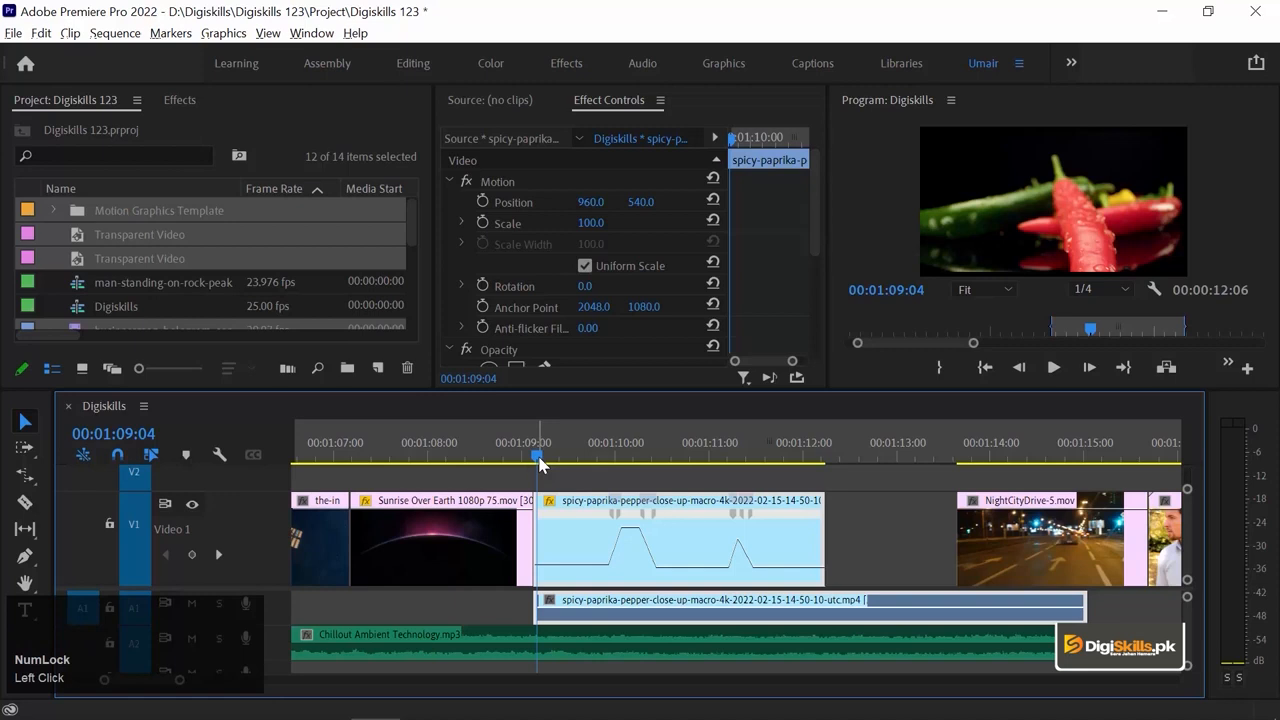
{"action": "left_click", "coordinate": [855, 215]}
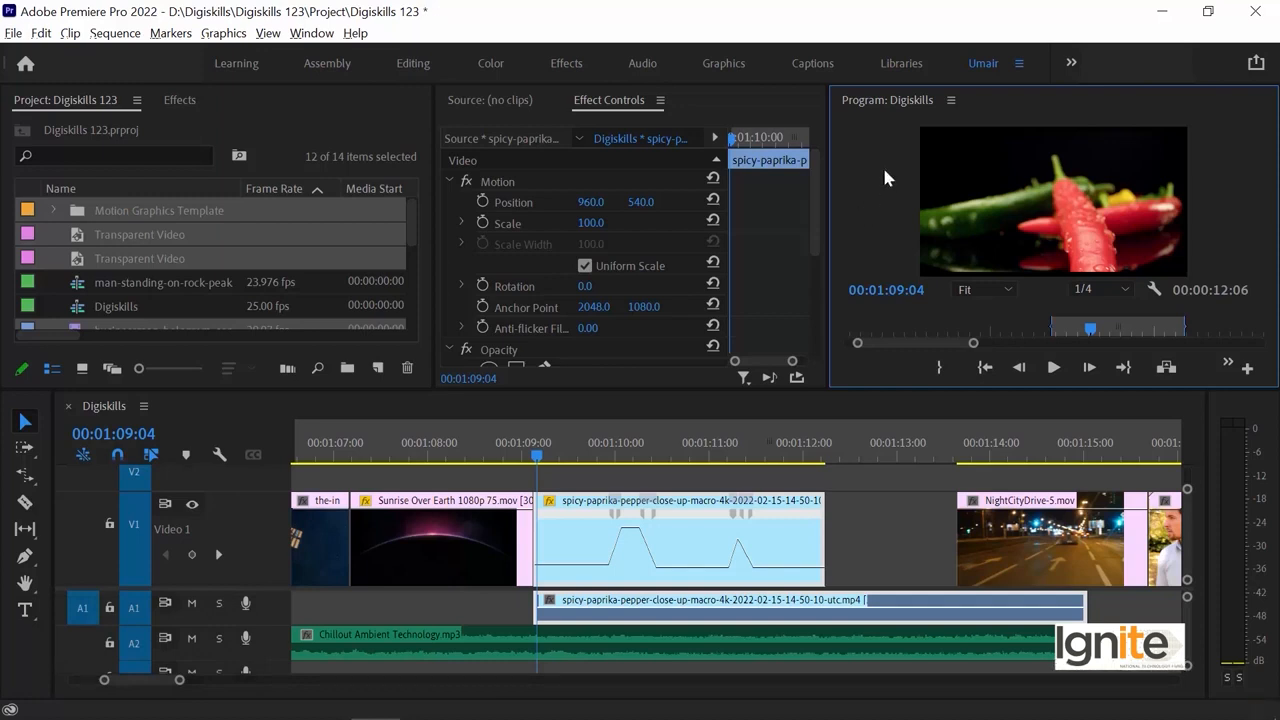
{"action": "left_click", "coordinate": [884, 171]}
{"action": "key", "text": "grave"}
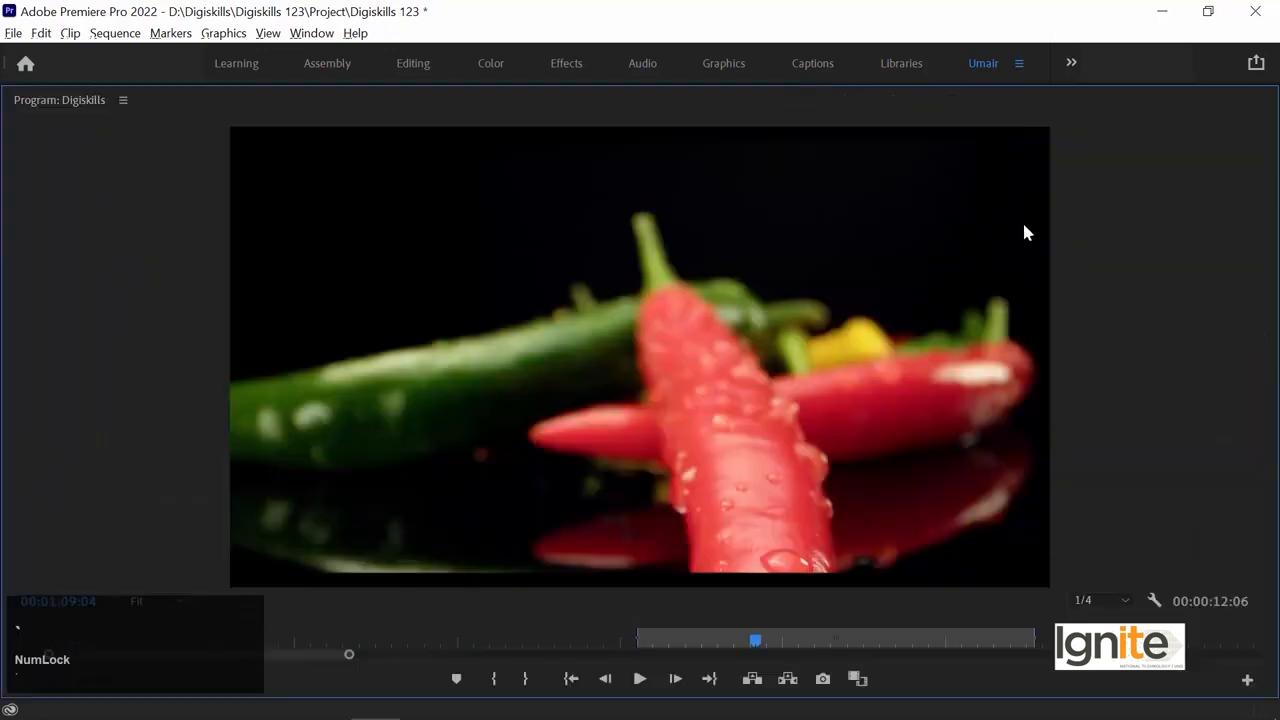
{"action": "key", "text": "space"}
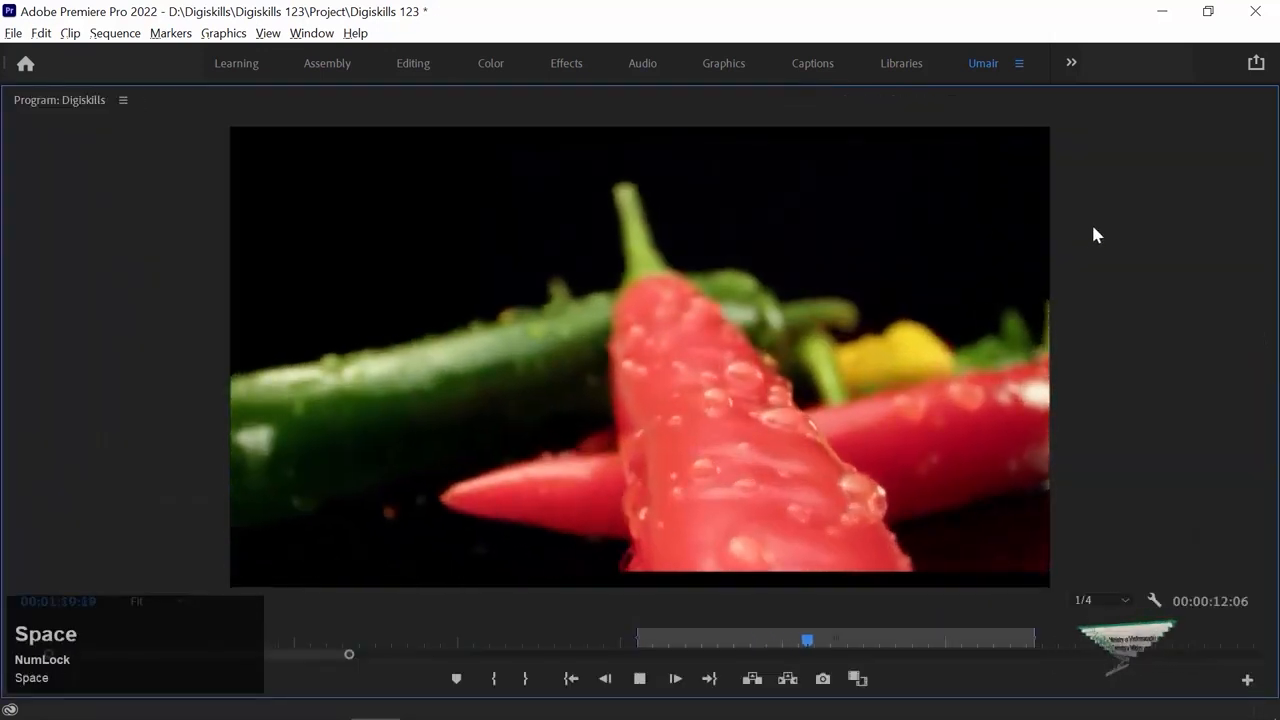
{"action": "key", "text": "space"}
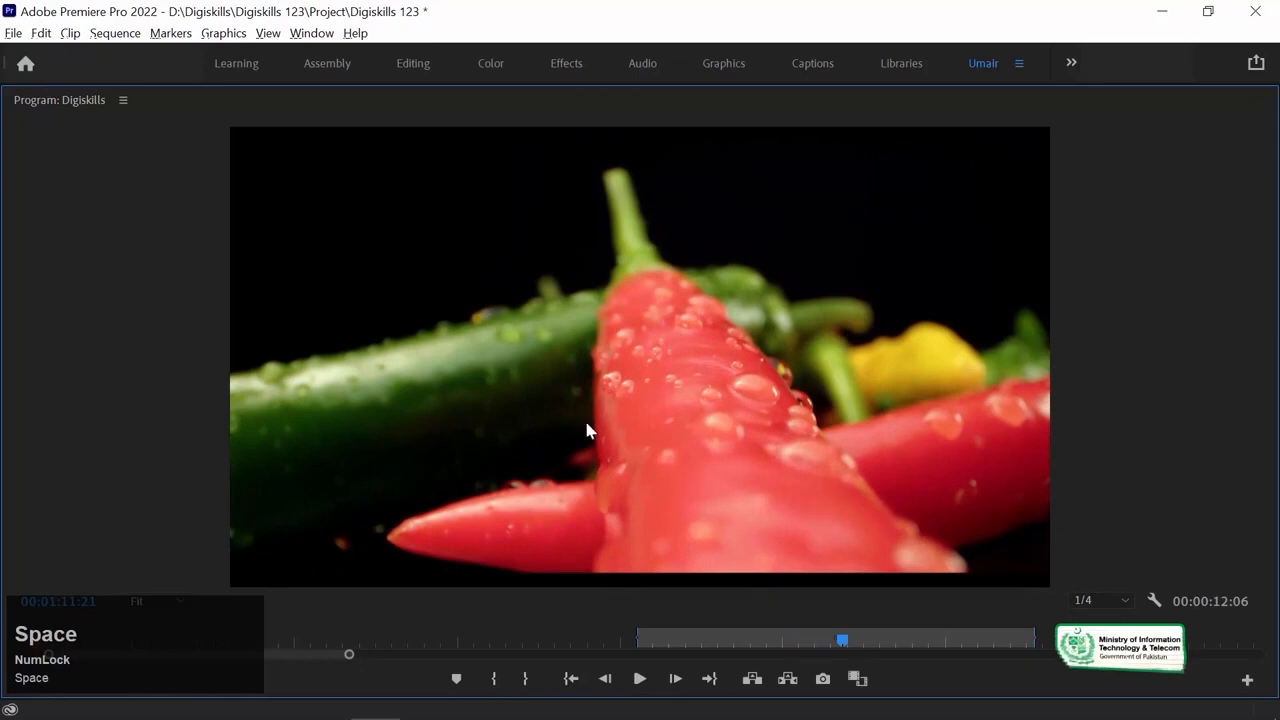
{"action": "key", "text": "grave"}
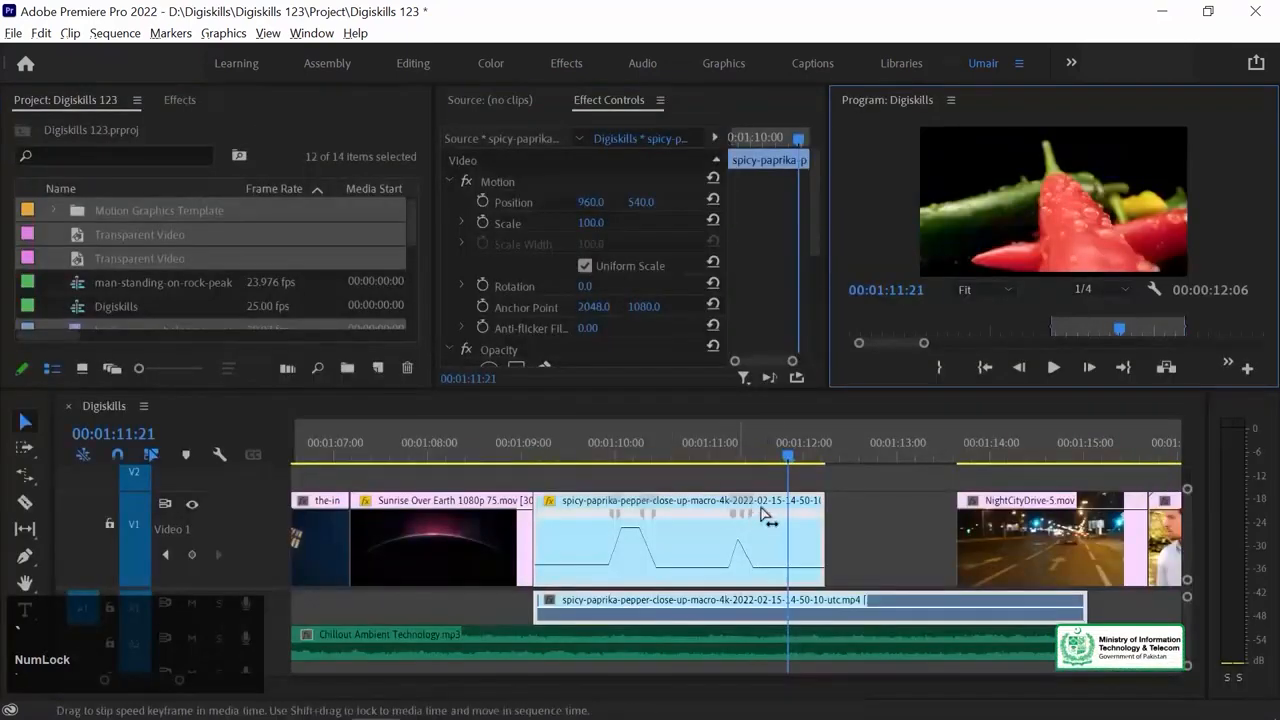